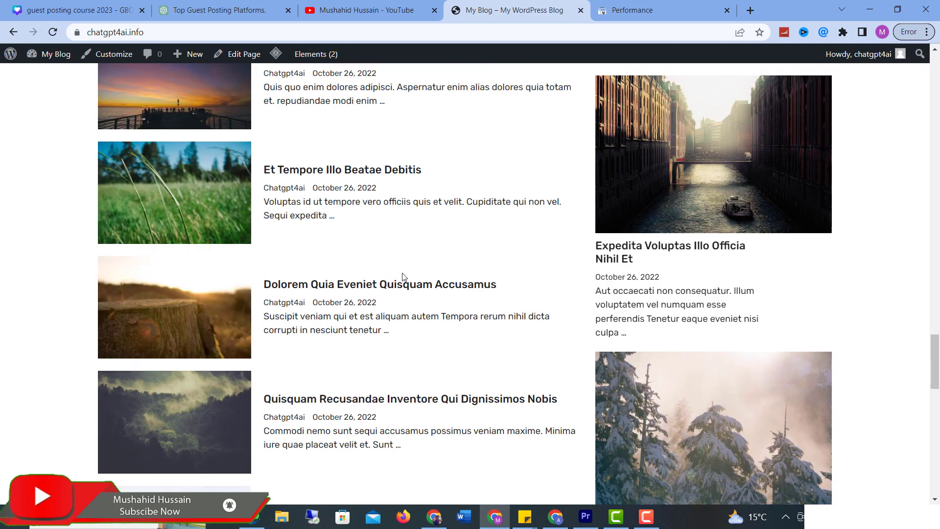
Step: Review the blog homepage from its featured posts down to the footer's logo, address and social links
scroll(415, 275, down, 3)
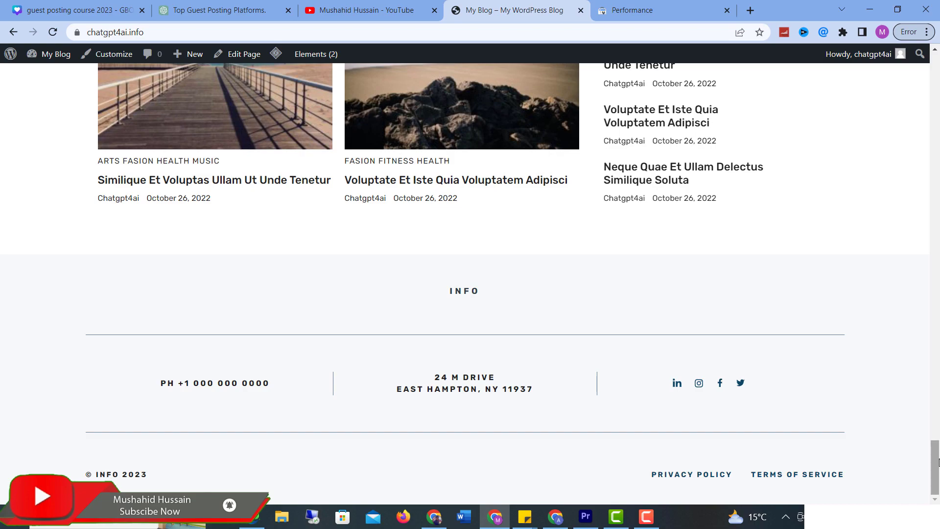
drag(935, 465, 912, 180)
scroll(783, 157, up, 8)
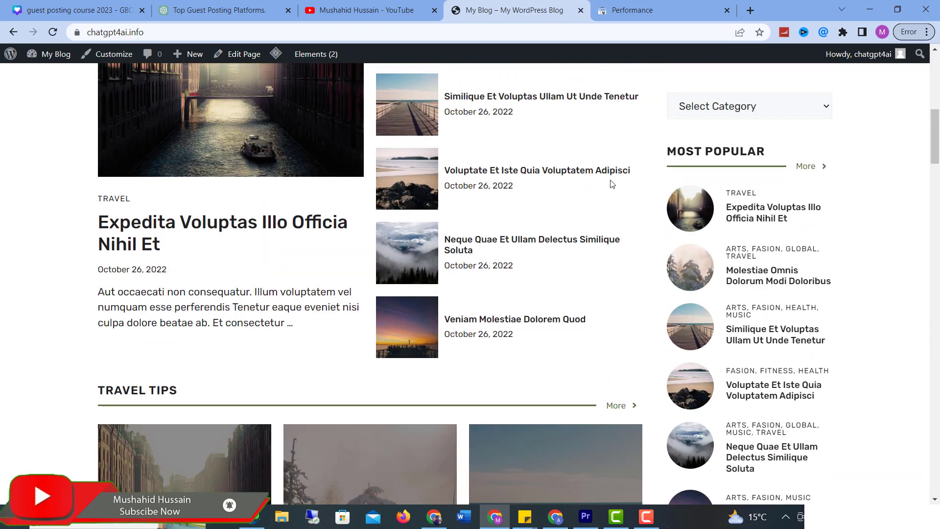
scroll(612, 179, up, 10)
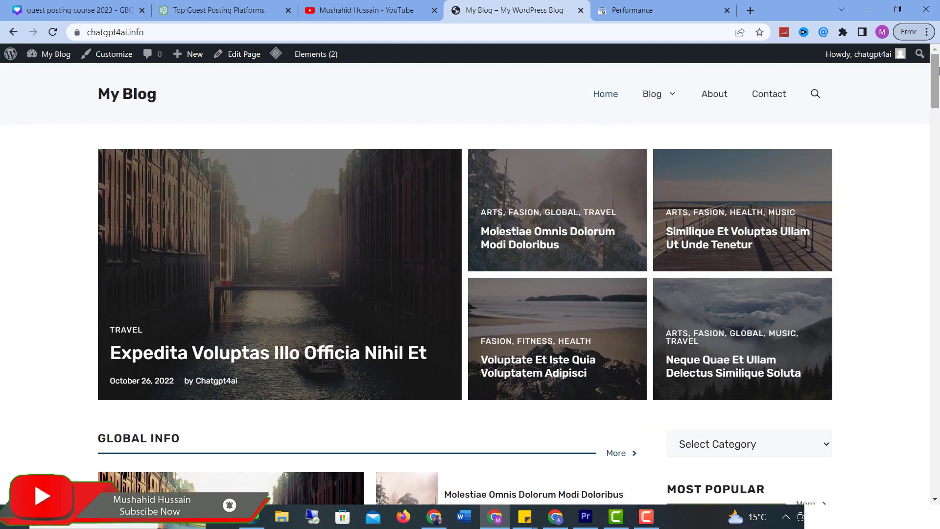
scroll(936, 60, down, 1)
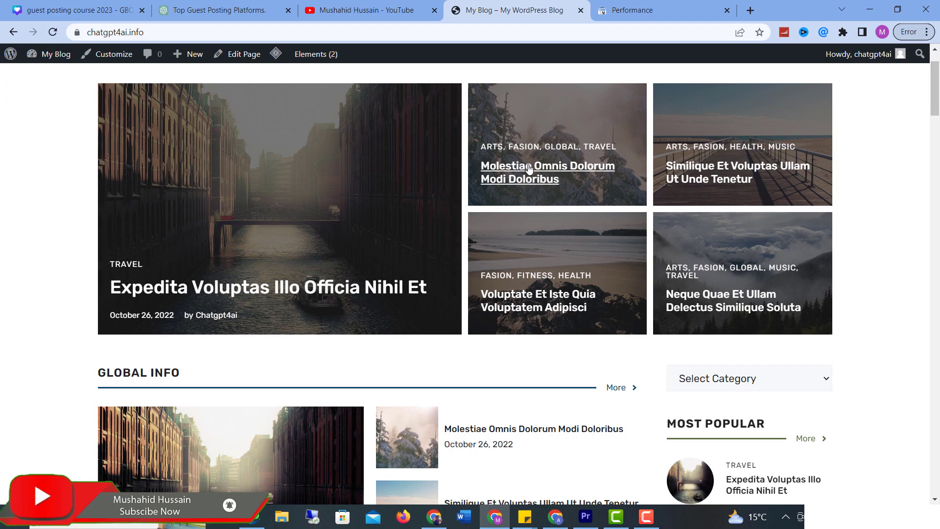
drag(935, 111, 935, 492)
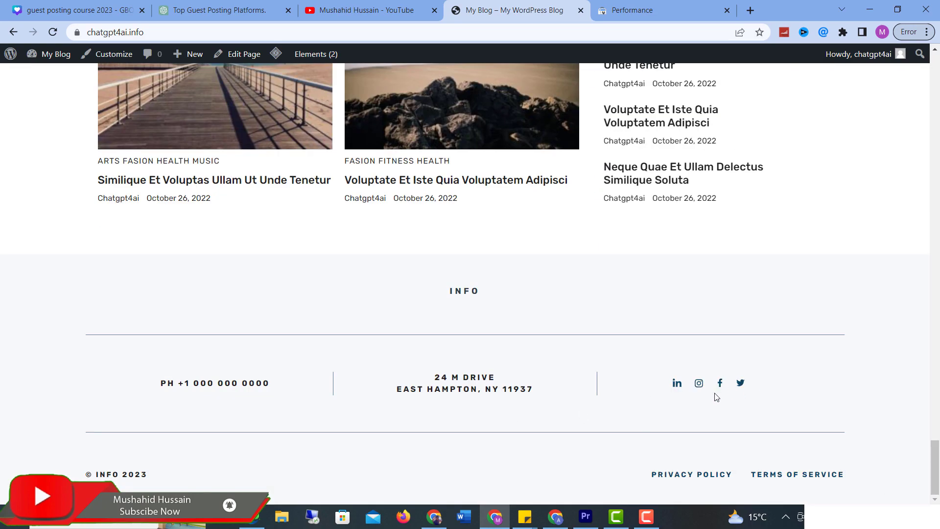
triple_click(467, 379)
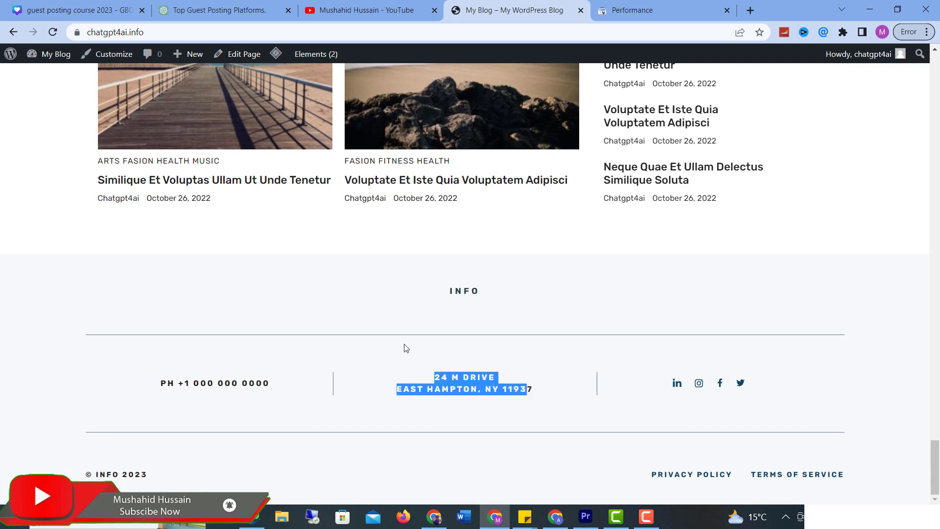
double_click(480, 292)
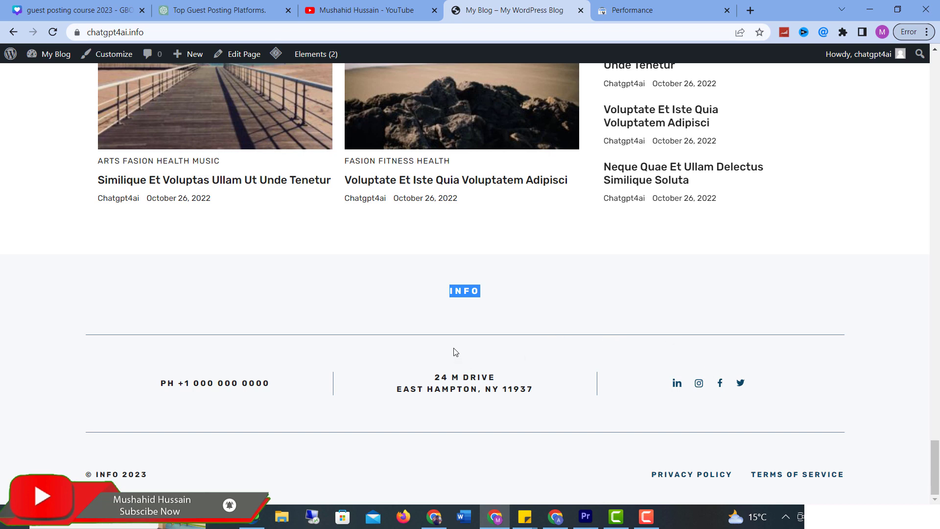
drag(455, 293, 481, 294)
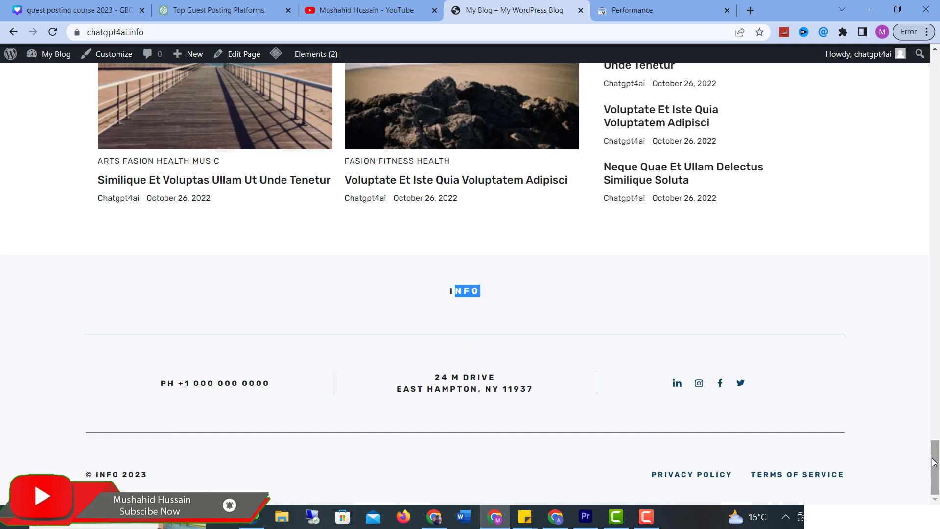
drag(937, 468, 910, 72)
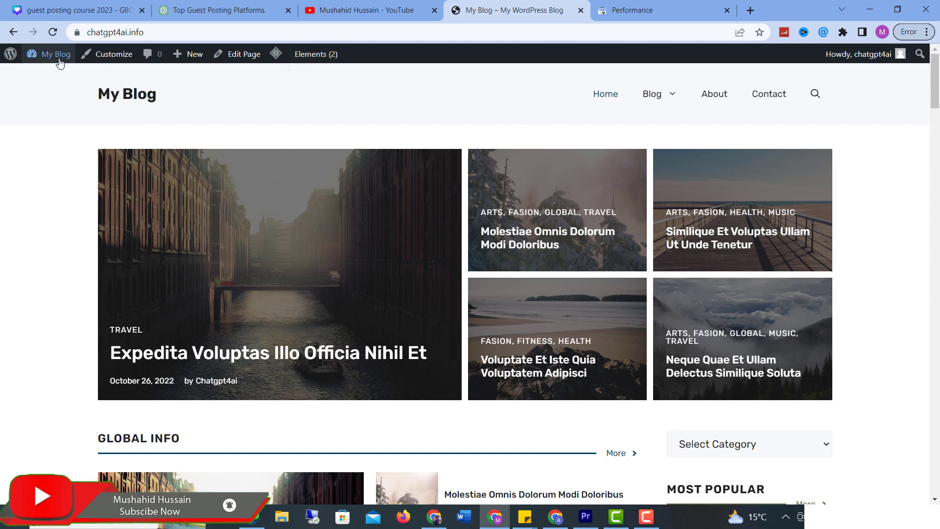
Step: Open the site's admin dashboard and go to the Reading settings
mouse_move(54, 55)
click(47, 76)
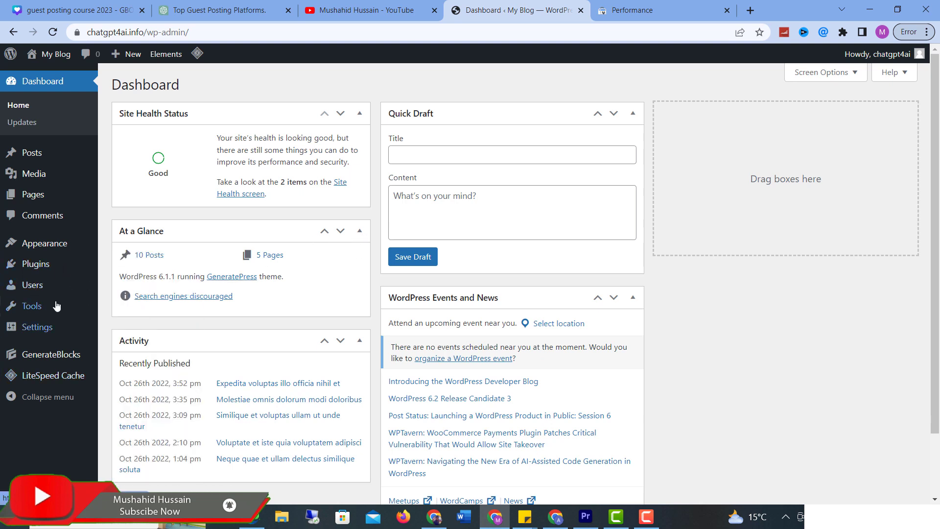
mouse_move(57, 331)
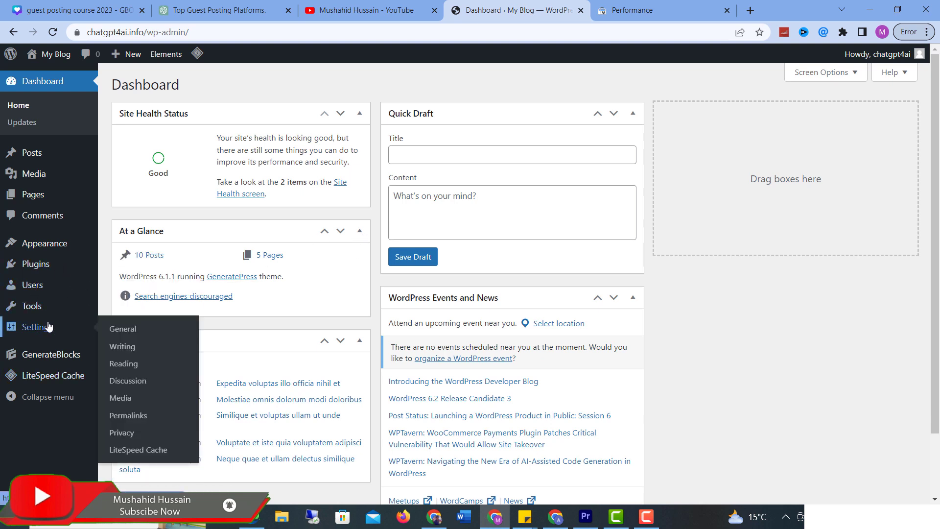
click(131, 370)
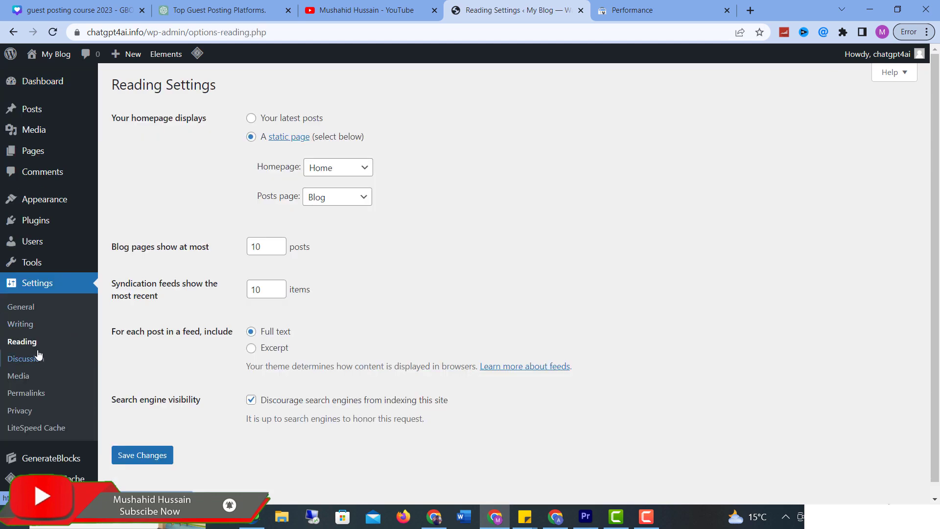
Step: Turn off "Discourage search engines from indexing this site" under Search engine visibility and save the changes
scroll(280, 387, down, 1)
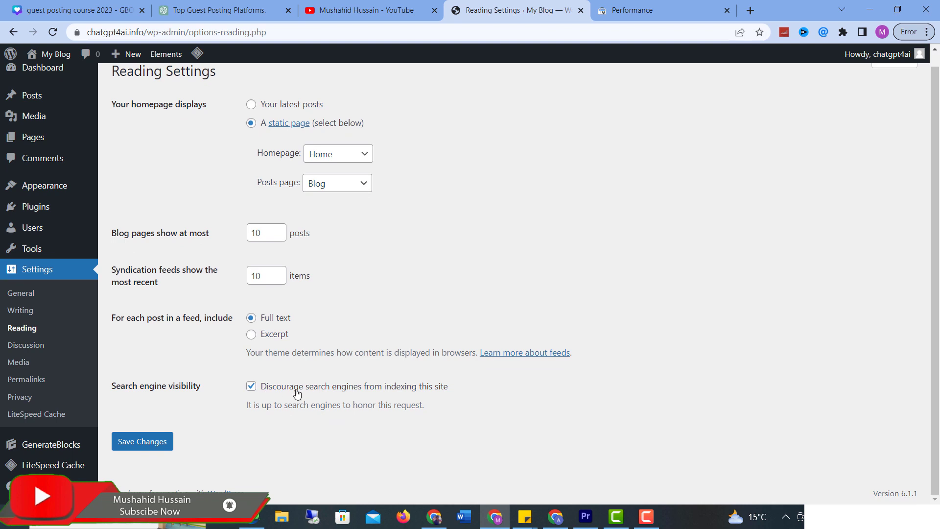
drag(205, 387, 149, 387)
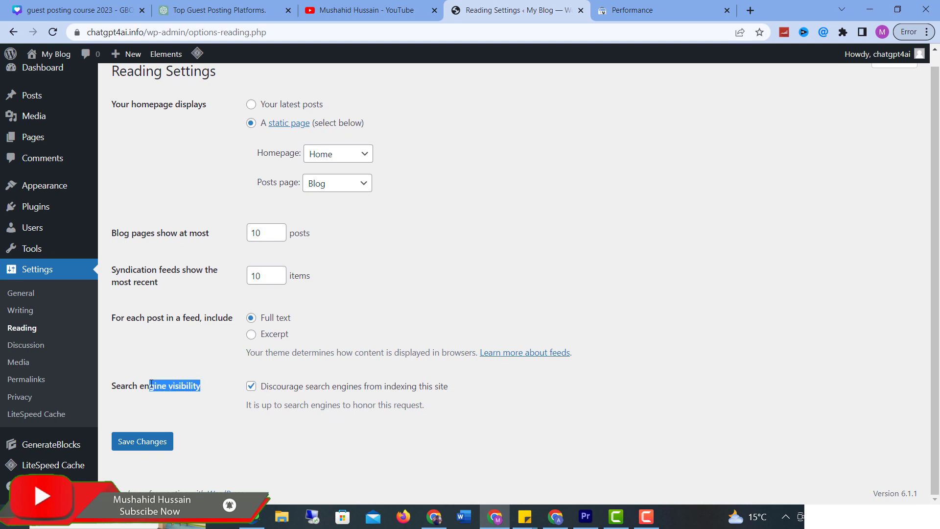
click(289, 378)
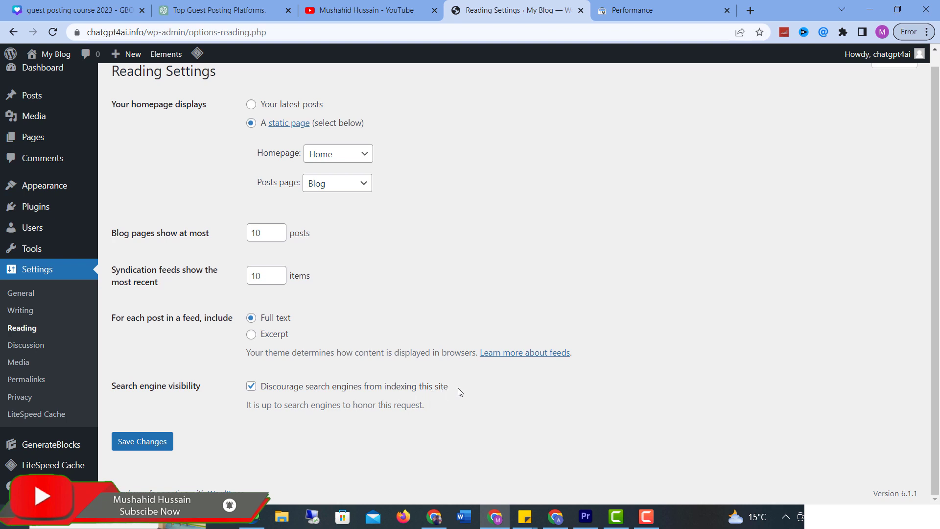
drag(459, 392, 262, 392)
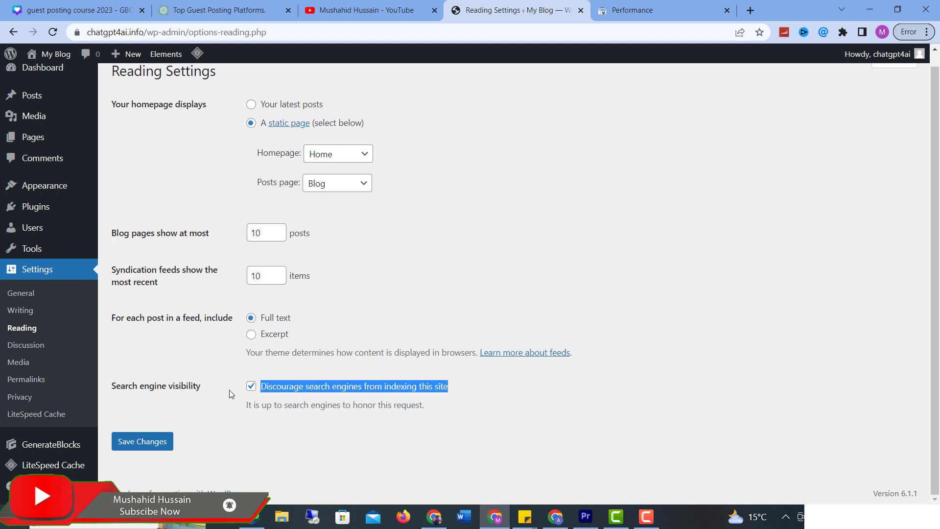
click(307, 403)
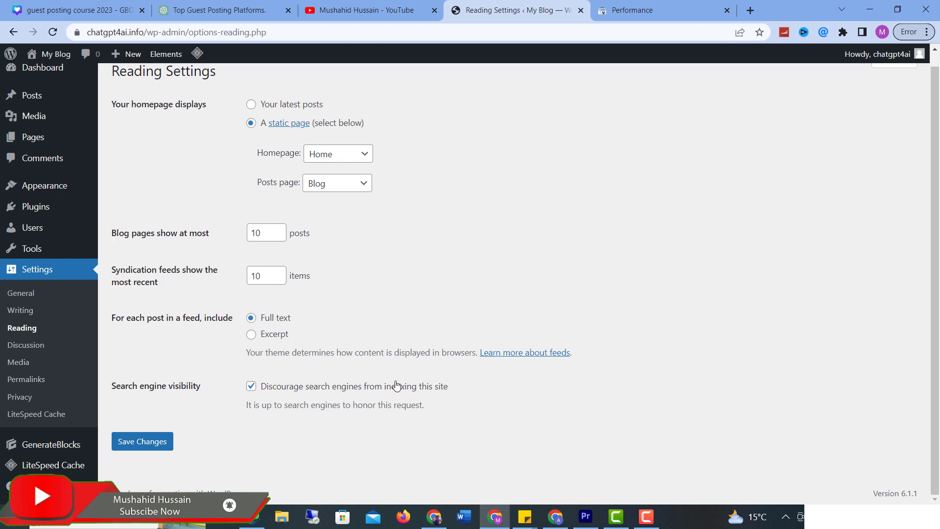
click(252, 388)
click(164, 443)
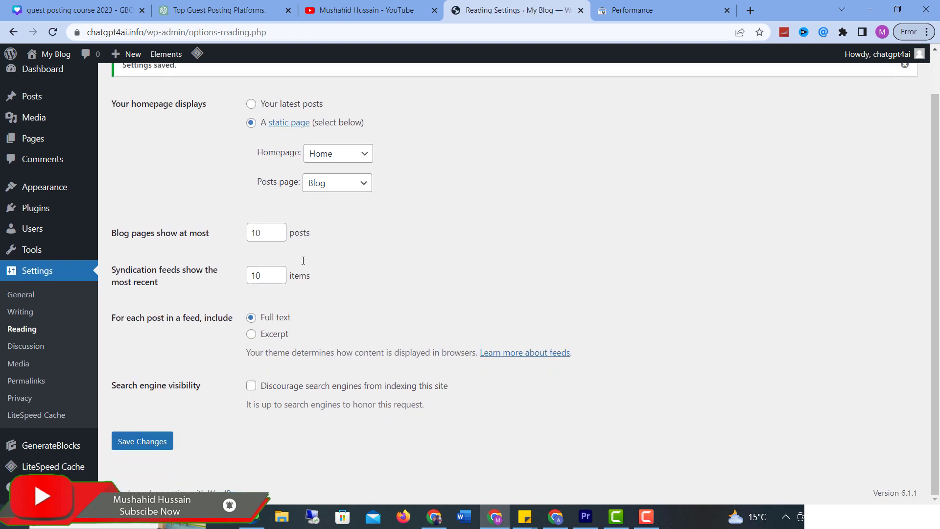
Step: Open the Permalink settings and review the available structures, including Post name
click(38, 381)
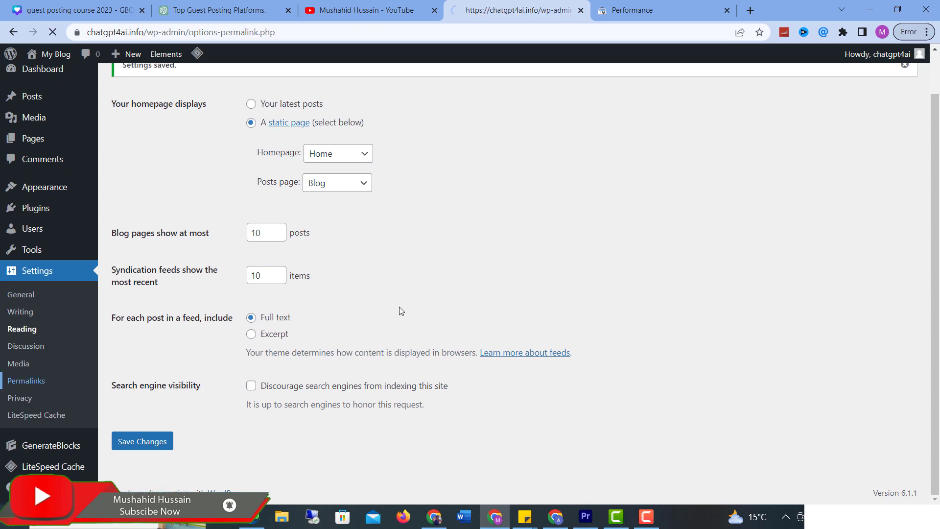
scroll(375, 338, down, 2)
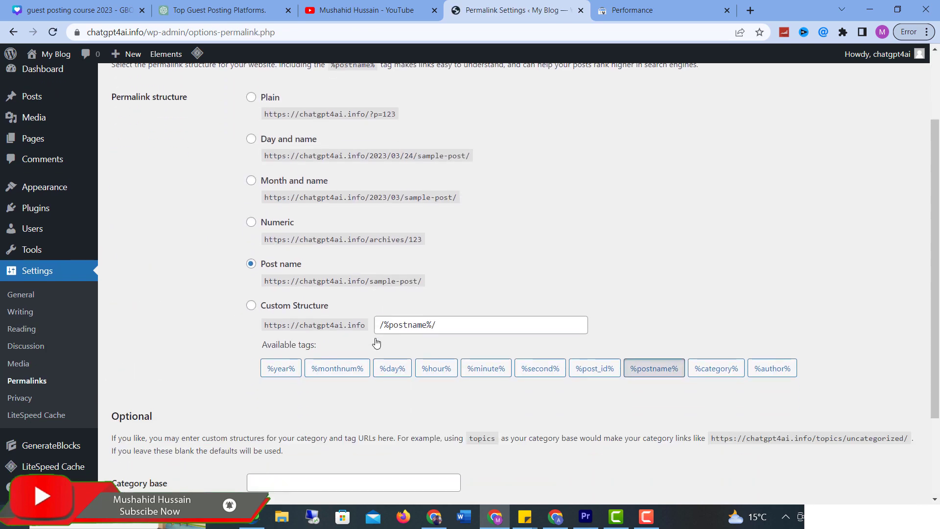
scroll(225, 357, up, 2)
drag(243, 364, 323, 370)
click(309, 371)
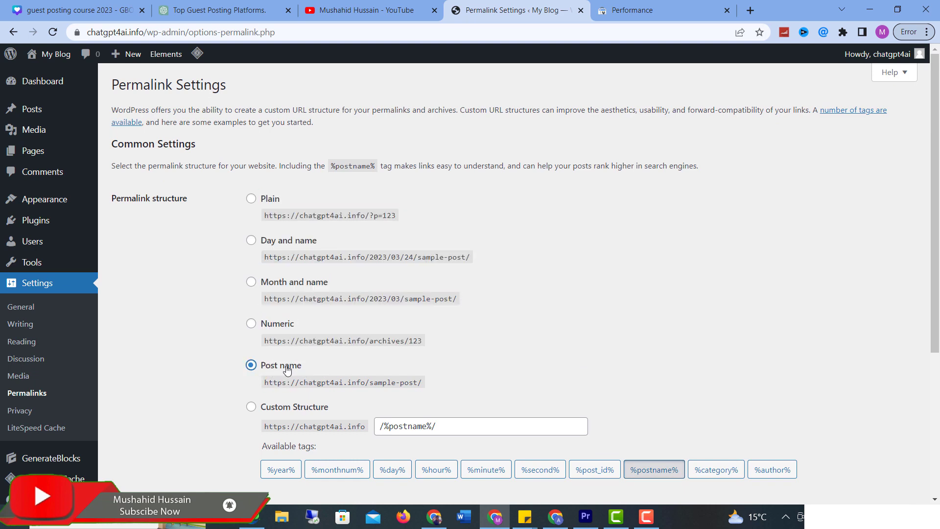
Step: Try the Plain and the Month and name options as the permalink structure
click(286, 242)
click(273, 200)
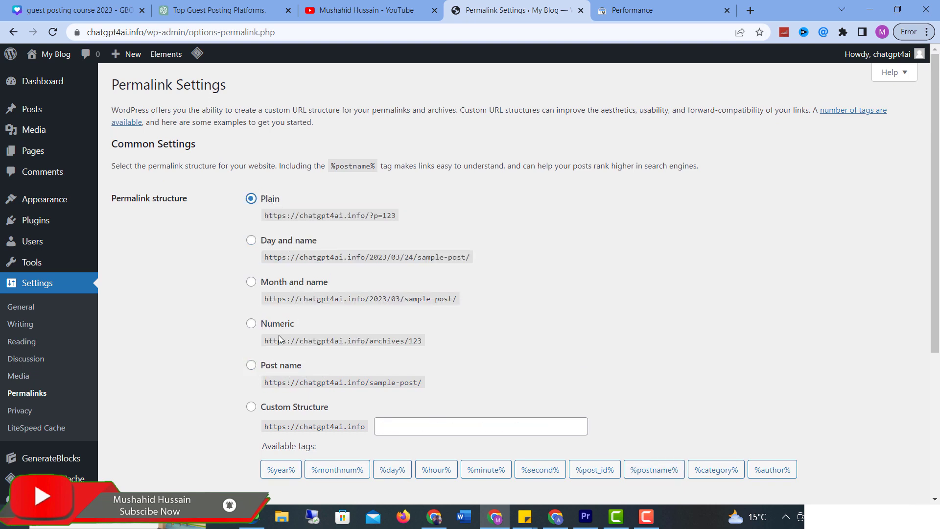
click(279, 339)
click(304, 301)
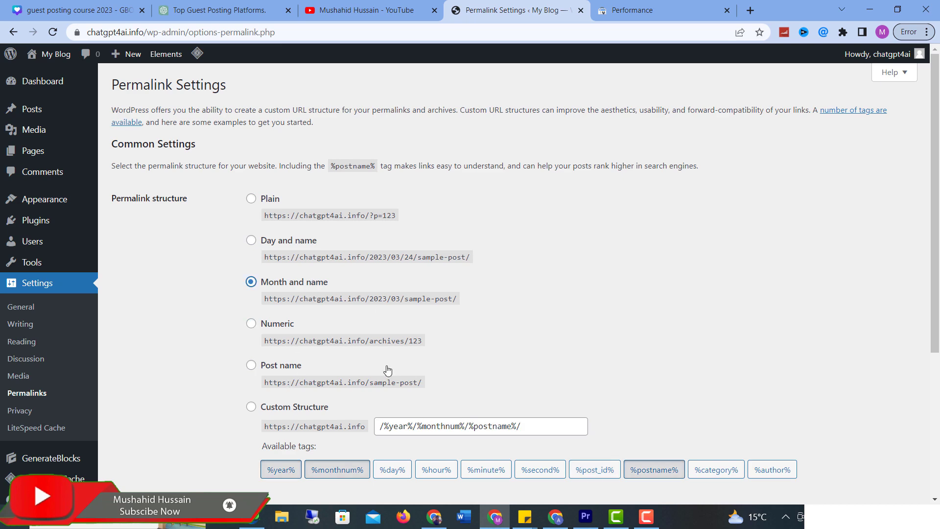
Step: Set the permalink structure to Post name and save the changes
click(280, 382)
scroll(207, 380, down, 5)
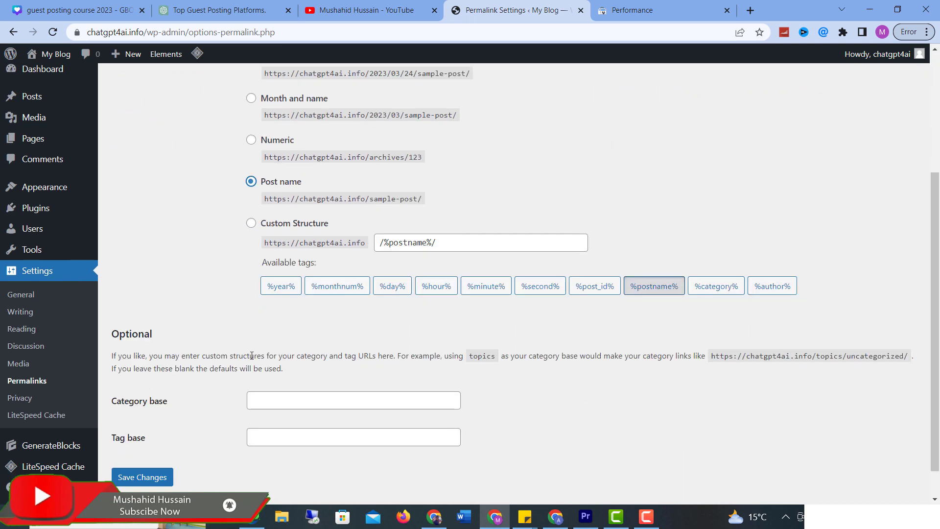
scroll(208, 381, up, 4)
drag(446, 387, 338, 383)
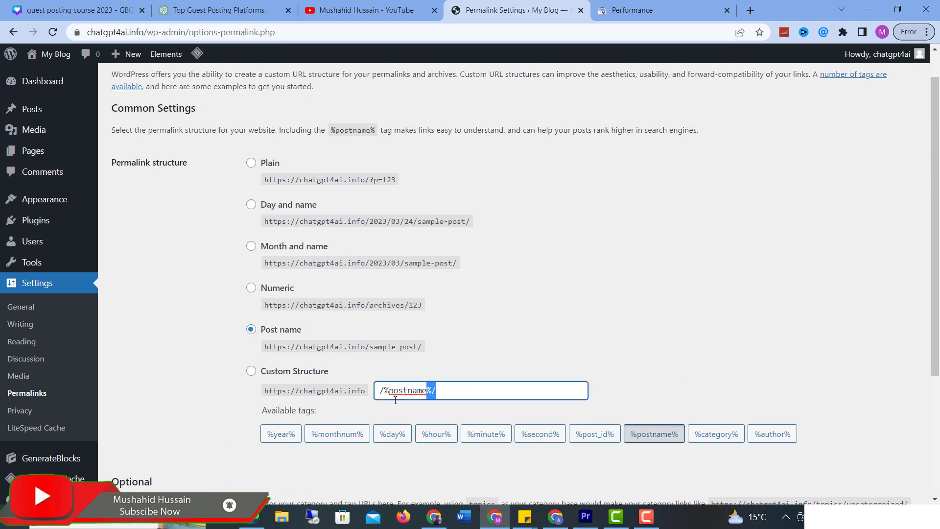
click(390, 363)
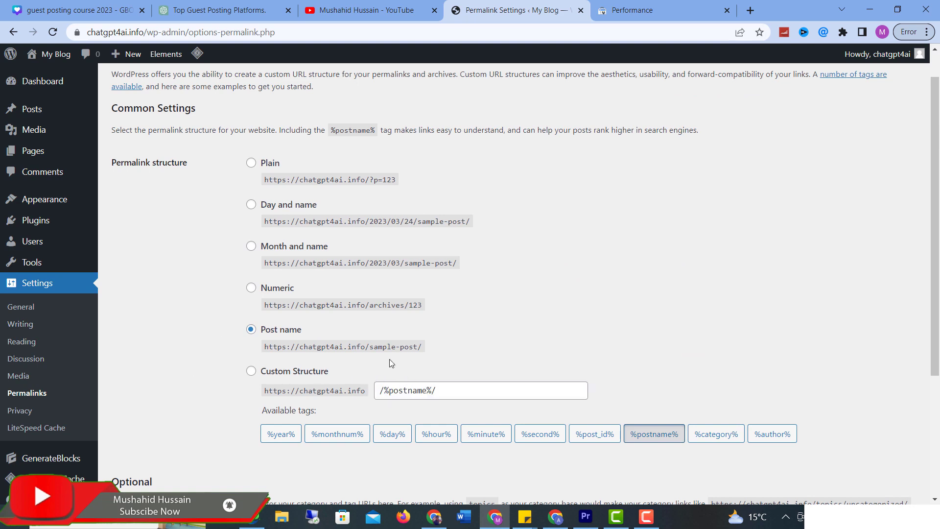
drag(369, 347, 408, 348)
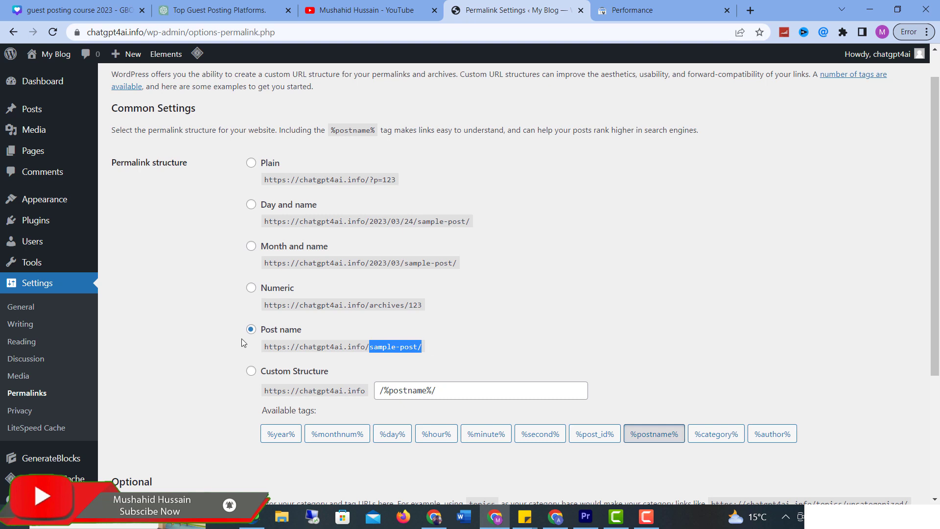
scroll(242, 339, down, 2)
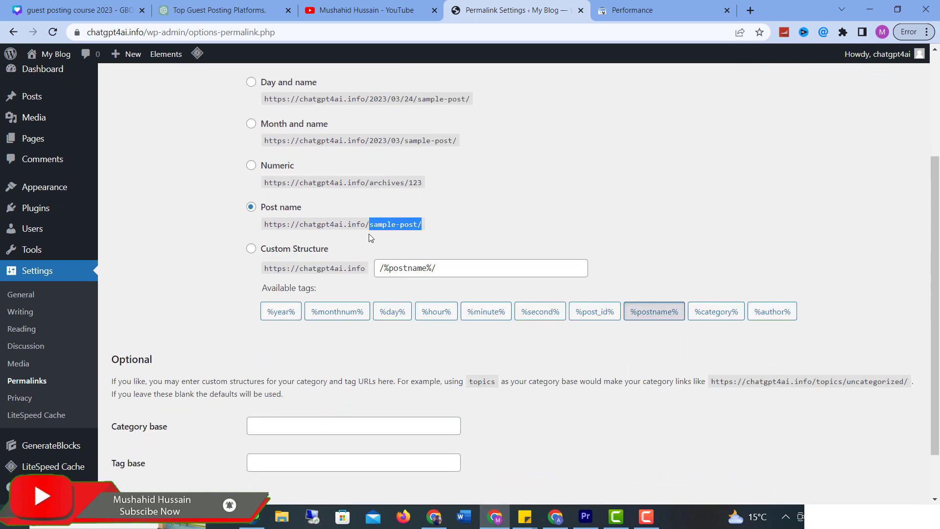
scroll(126, 466, down, 1)
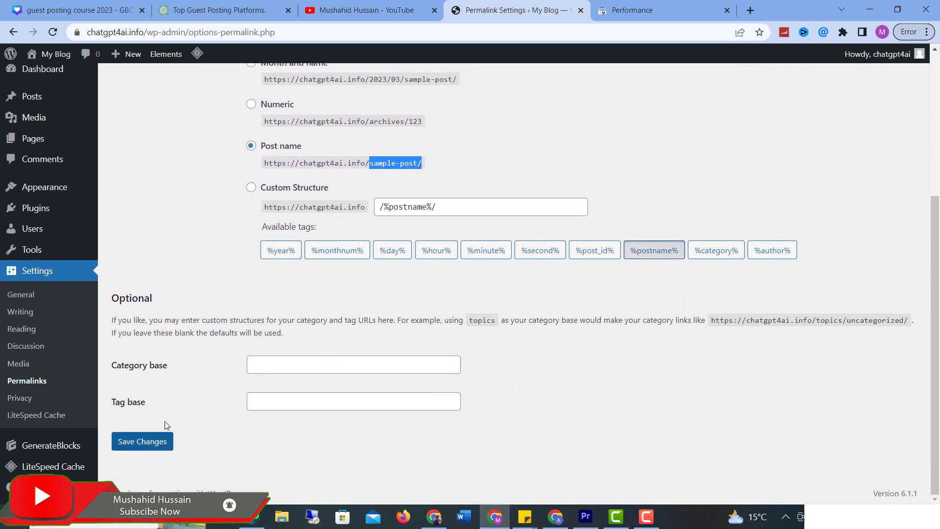
click(147, 444)
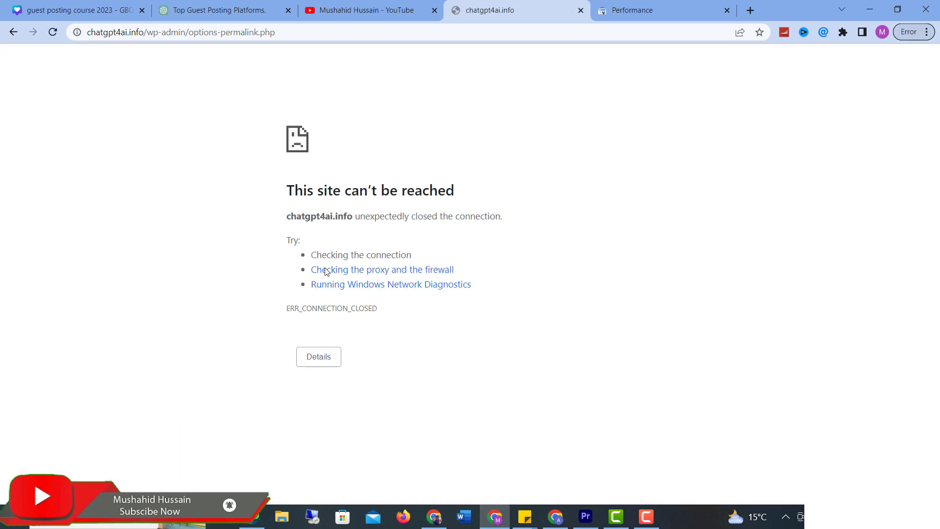
click(794, 525)
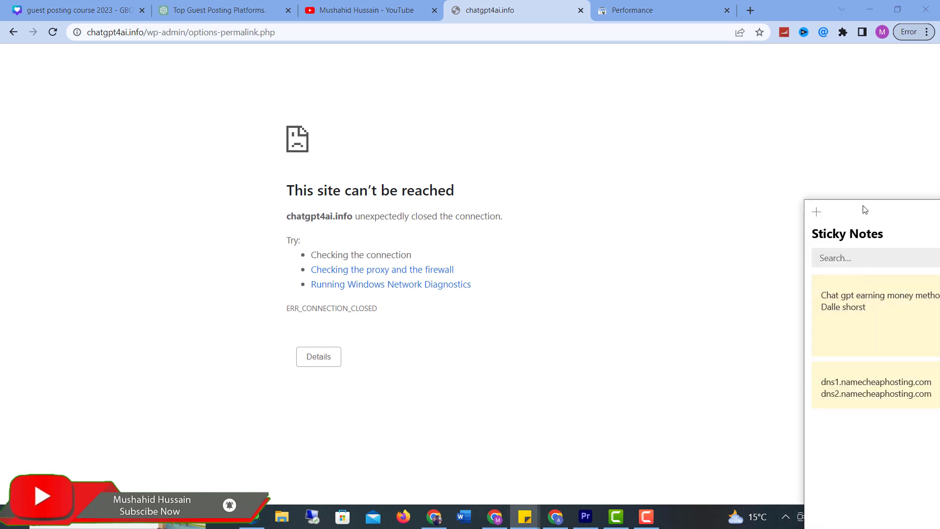
drag(854, 210, 939, 293)
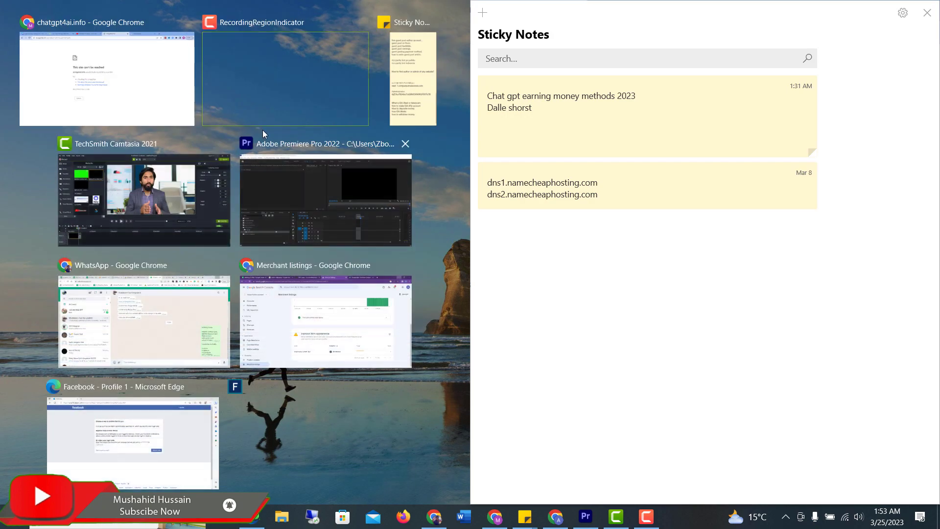
click(122, 78)
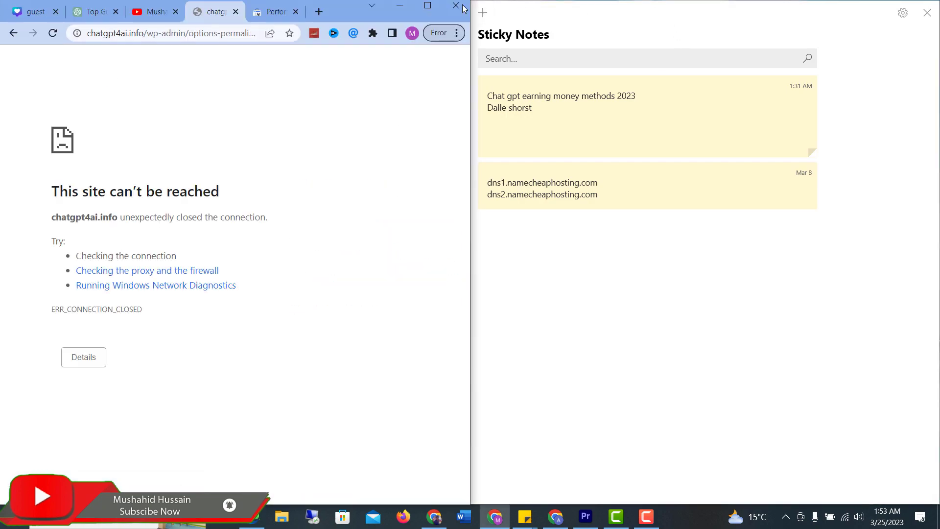
click(427, 6)
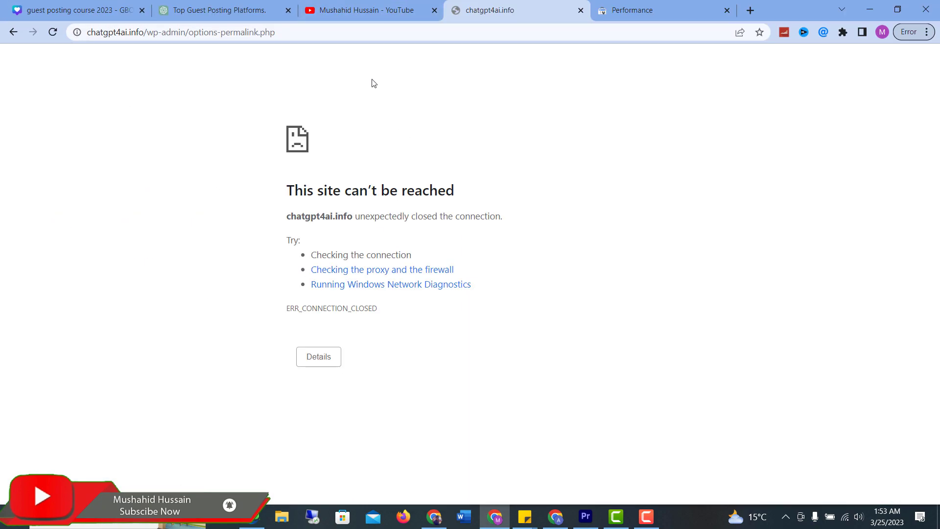
Step: Reload the unreachable permalink settings page and resubmit the form to store the changes
click(53, 32)
click(520, 126)
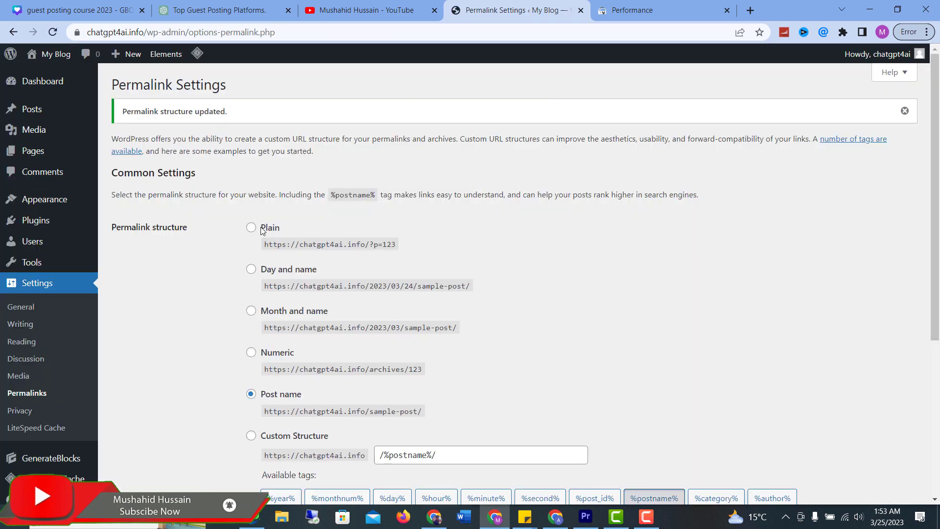
Step: Visit the live blog and open the post "Expedita Voluptas Illo Officia Nihil Et" from its homepage
click(56, 83)
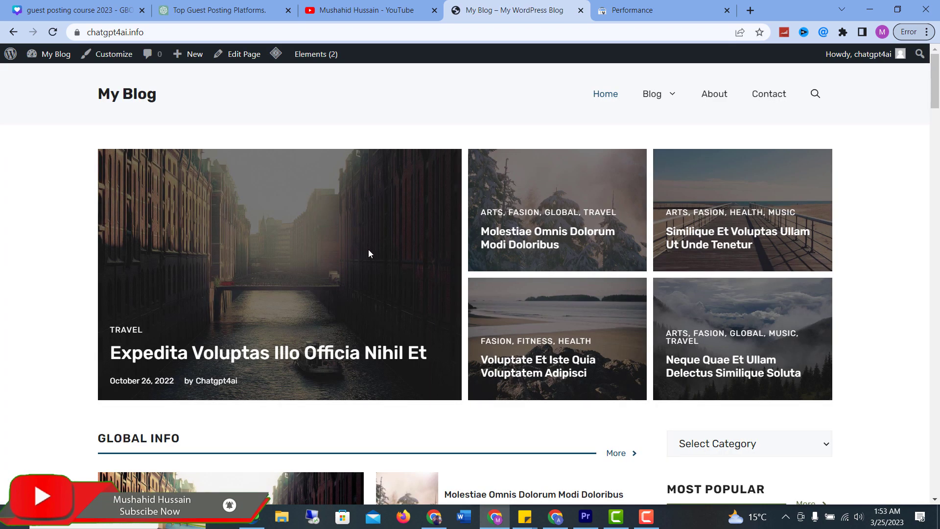
scroll(369, 248, down, 6)
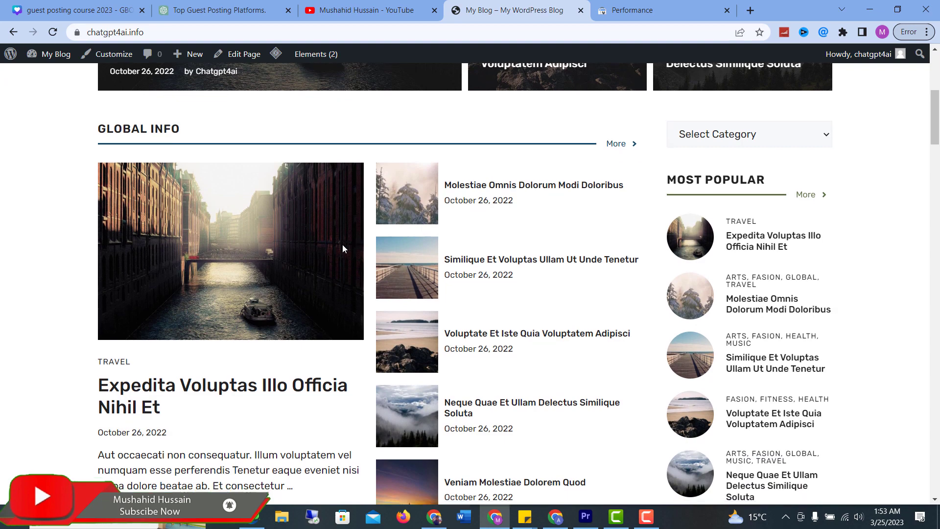
scroll(342, 244, down, 4)
scroll(249, 252, up, 6)
click(289, 166)
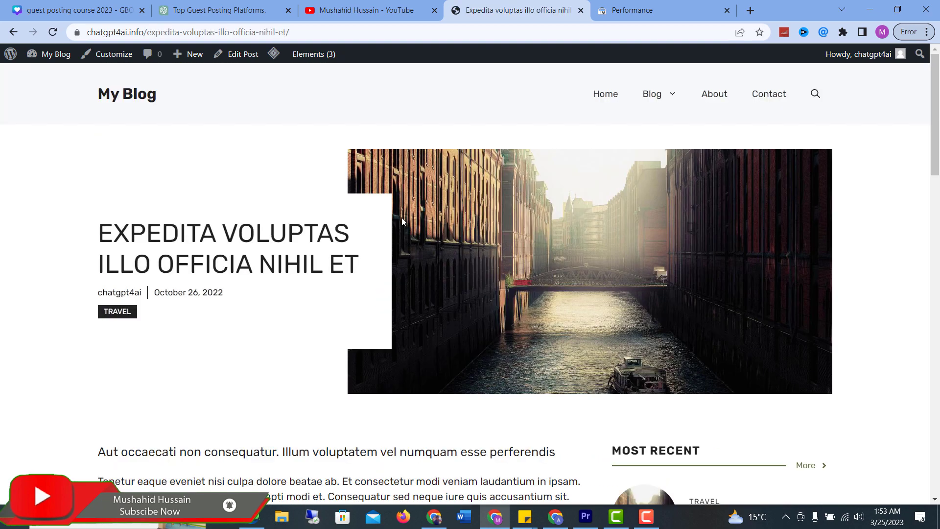
Step: Examine the post's overall layout and the wording of its opening paragraph
scroll(402, 219, down, 4)
scroll(302, 283, down, 15)
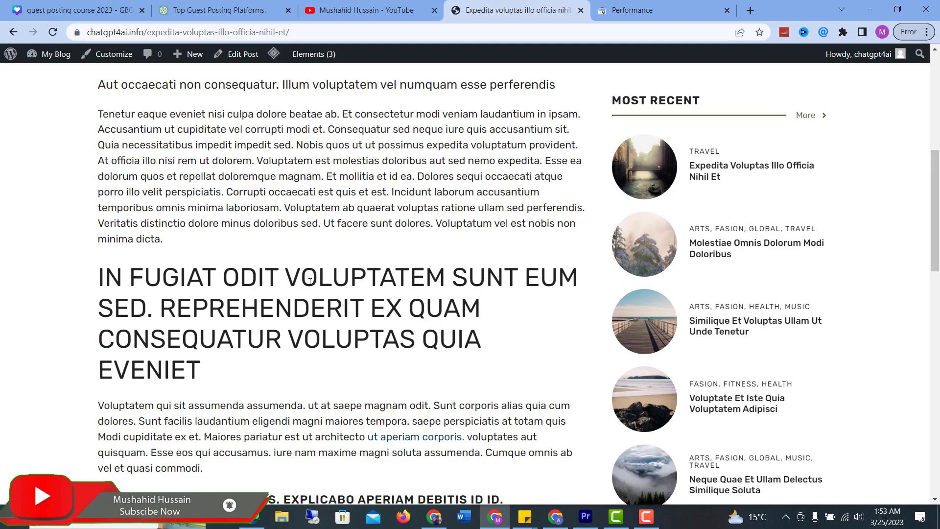
scroll(275, 268, up, 13)
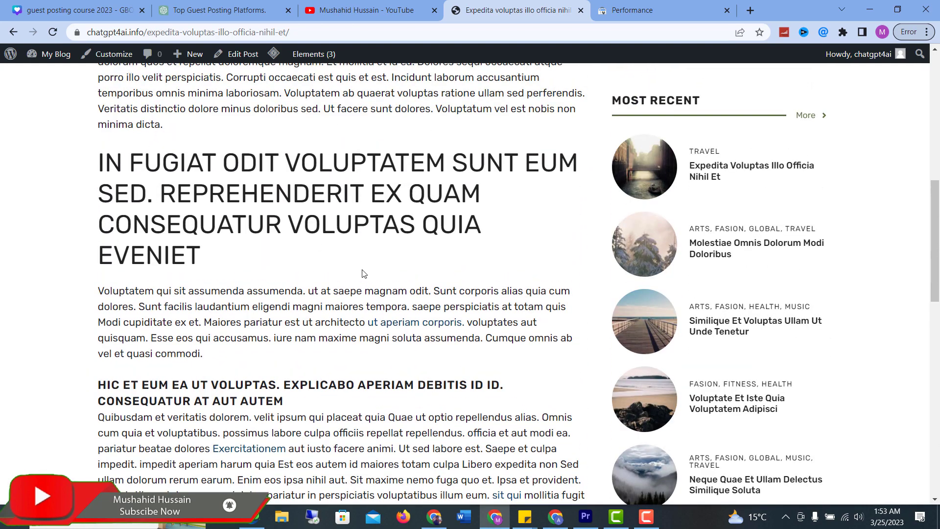
scroll(356, 249, up, 4)
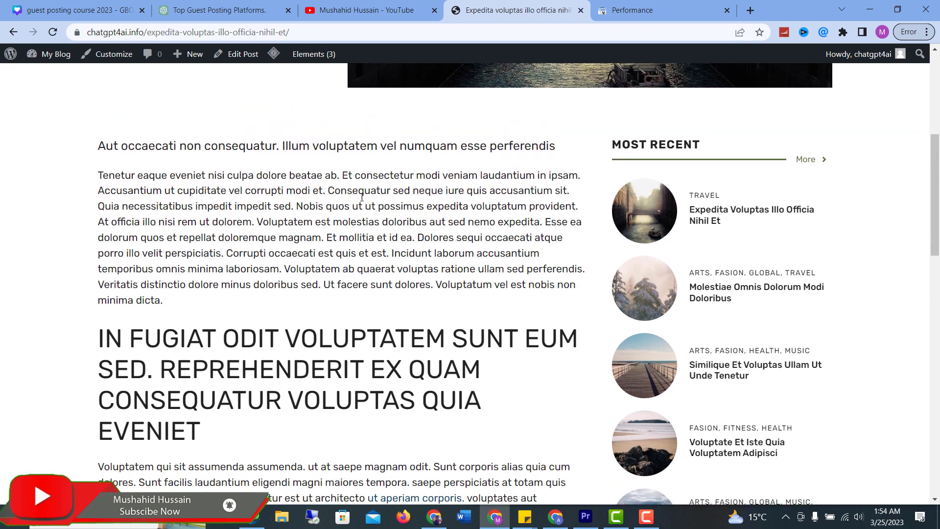
drag(368, 222, 448, 237)
click(436, 315)
drag(418, 307, 259, 225)
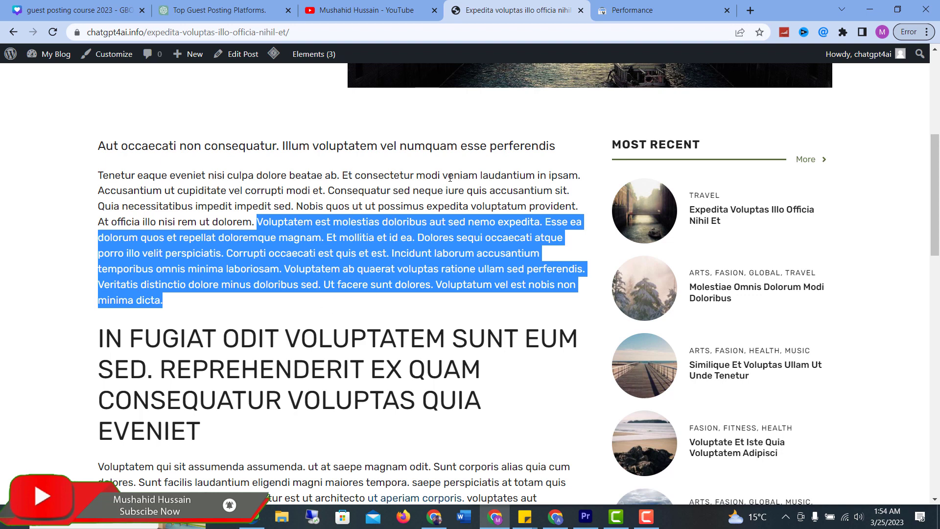
click(319, 206)
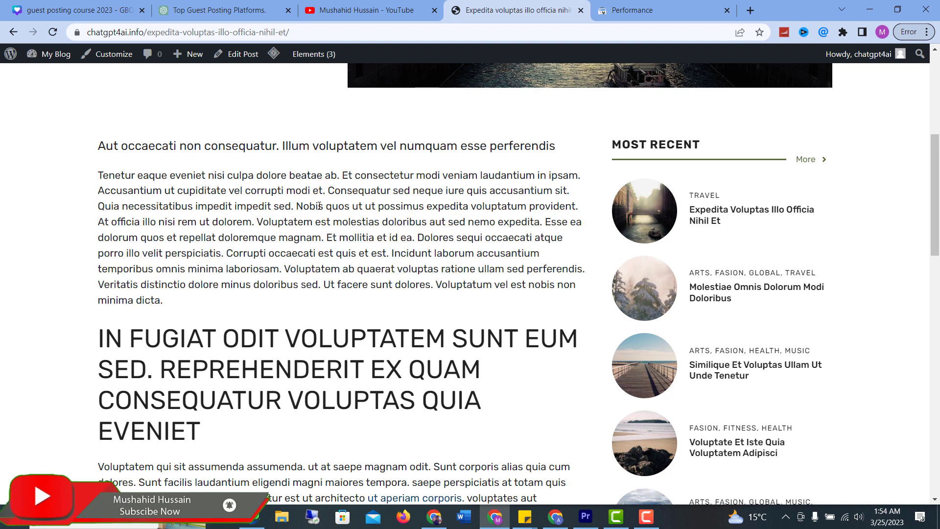
double_click(349, 190)
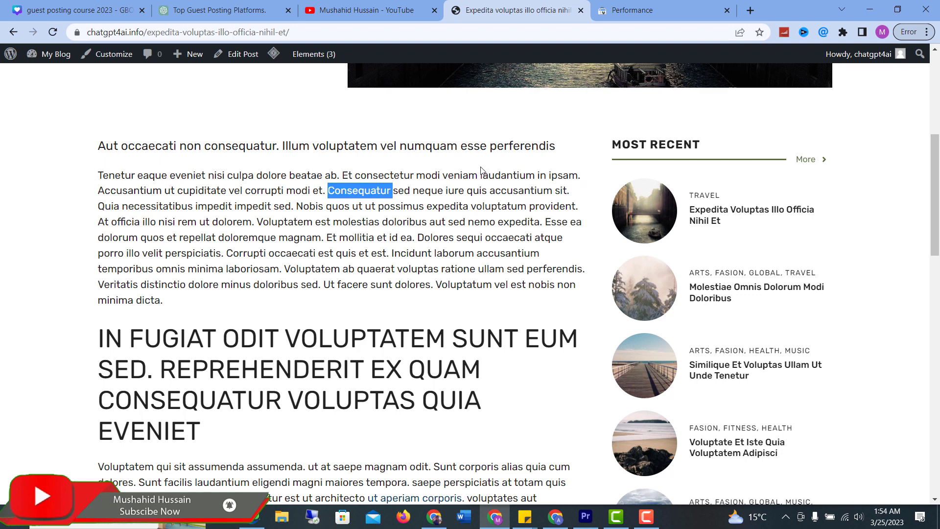
double_click(510, 175)
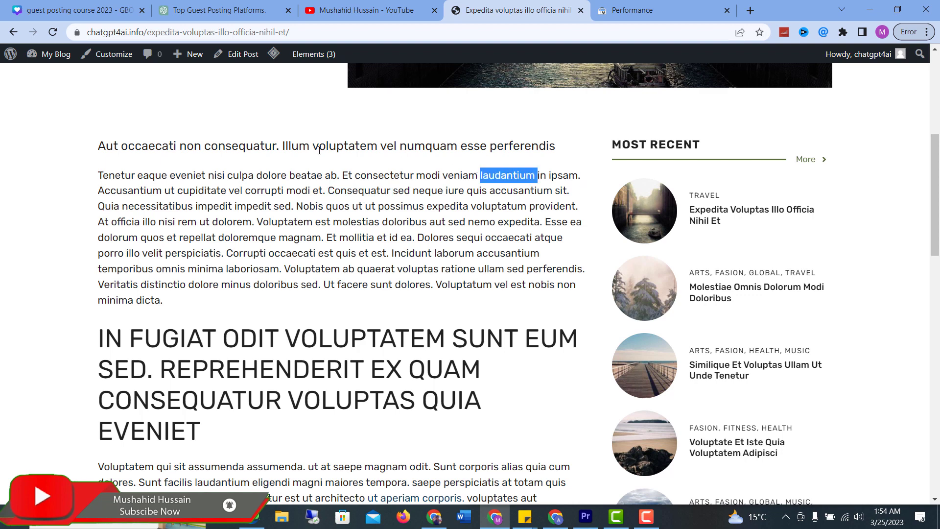
click(351, 270)
triple_click(460, 268)
click(347, 220)
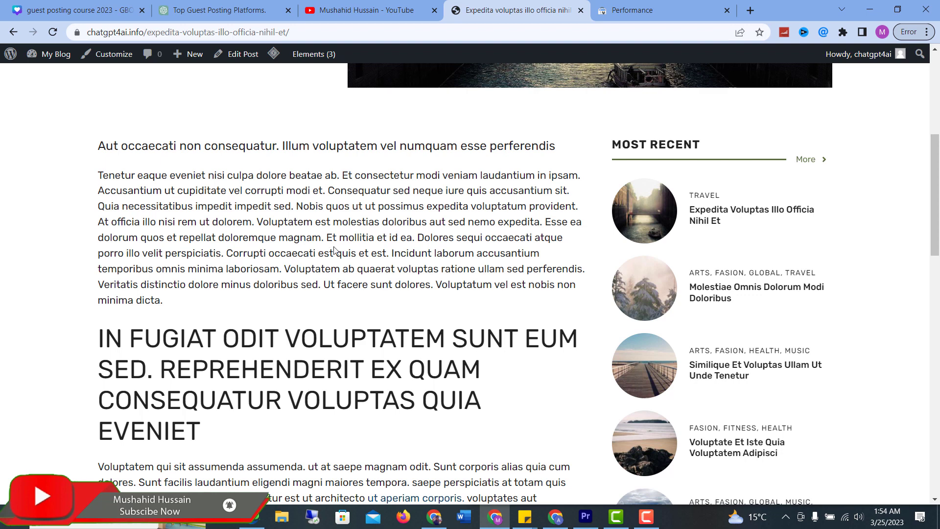
Step: Examine the post's headings and the body sections under them through to the end of the article
scroll(352, 214, down, 1)
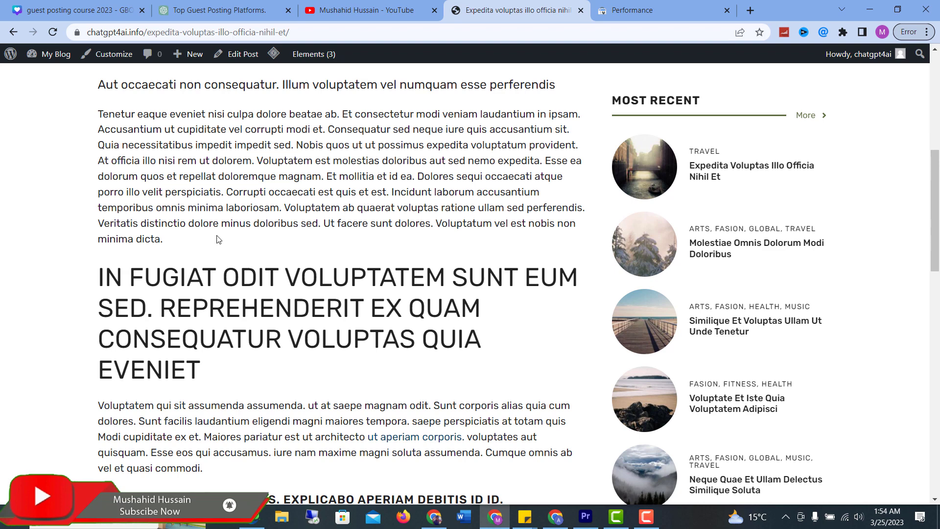
drag(363, 308, 103, 277)
double_click(249, 287)
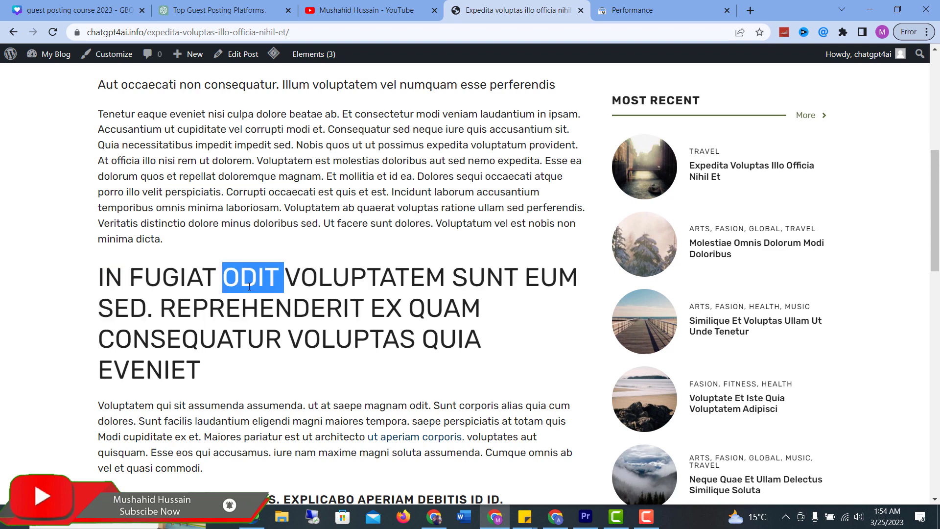
scroll(262, 288, down, 6)
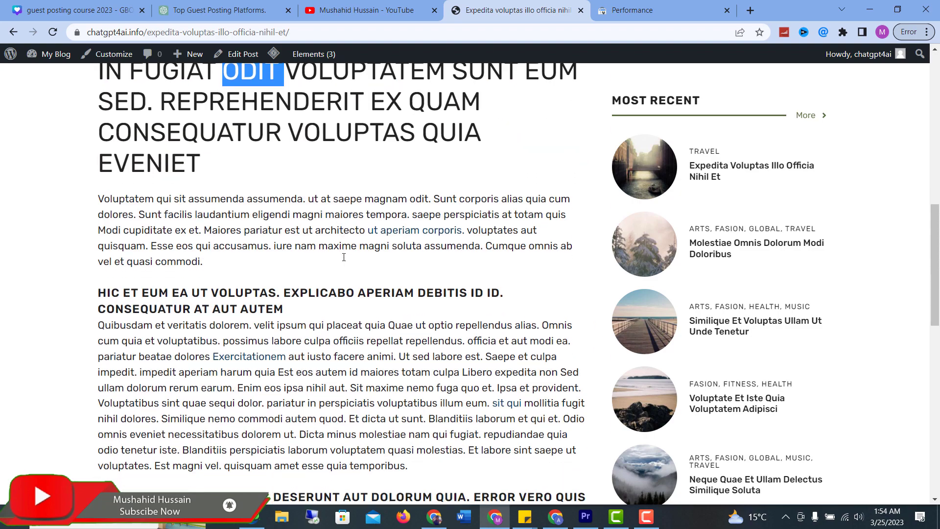
scroll(312, 257, down, 3)
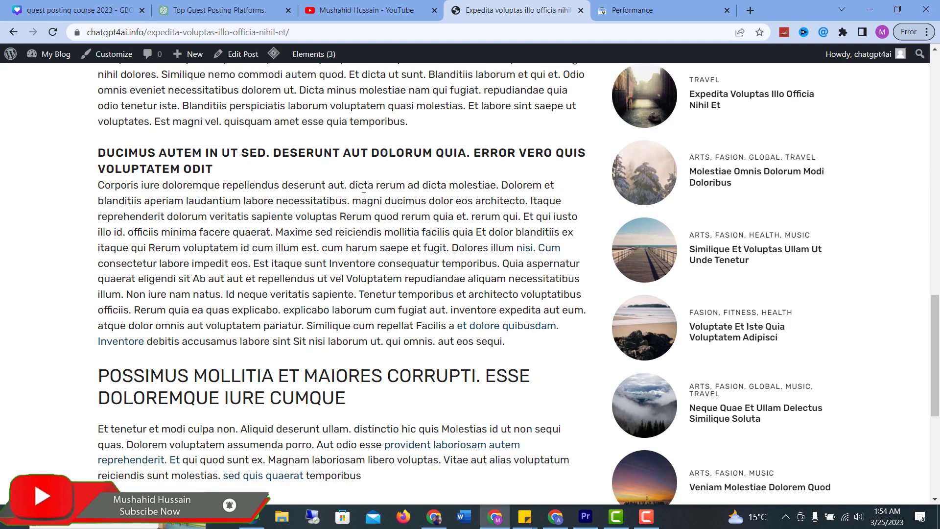
scroll(332, 237, down, 3)
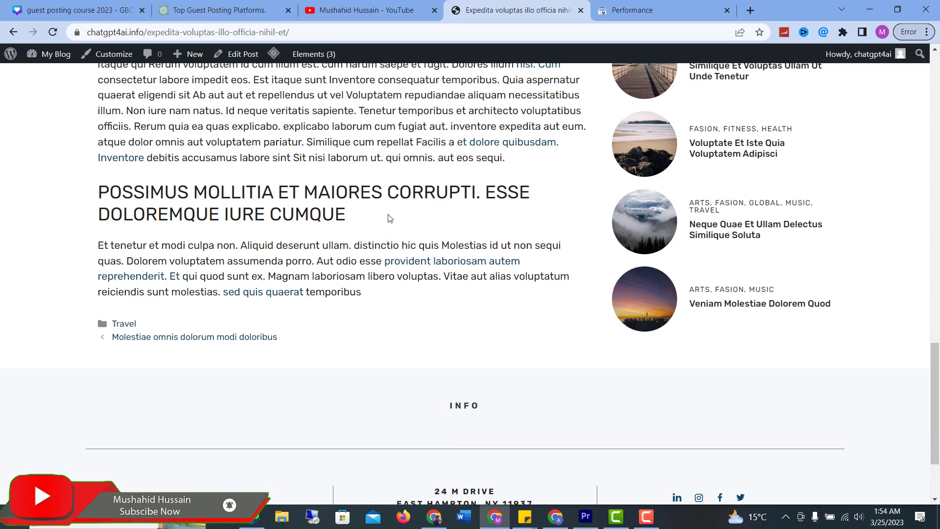
Step: Check the post's URL slug, its closing paragraph and the text below the first large heading
drag(315, 34, 129, 33)
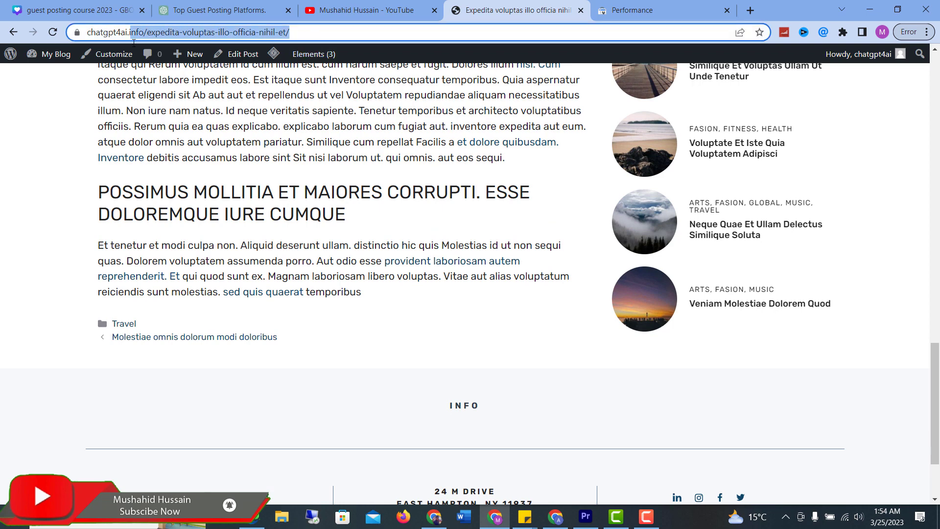
click(350, 218)
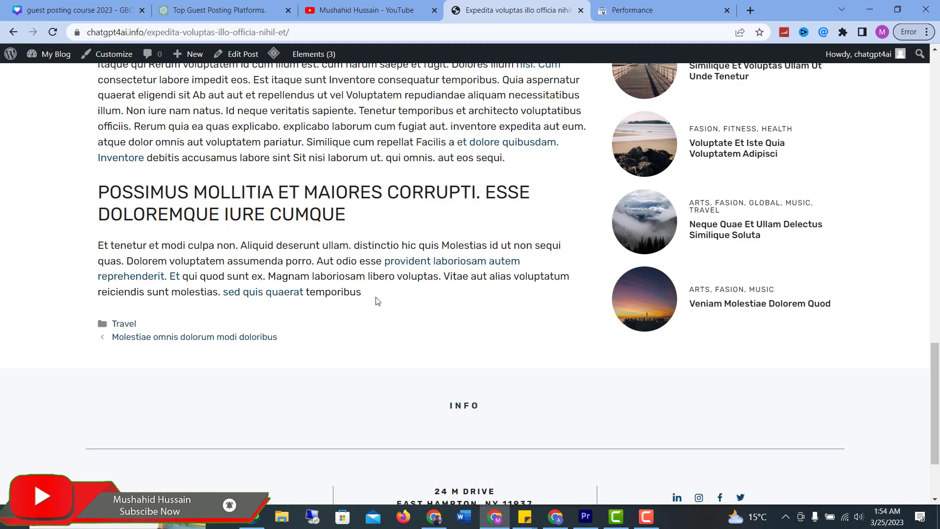
drag(376, 294, 332, 292)
scroll(357, 252, up, 9)
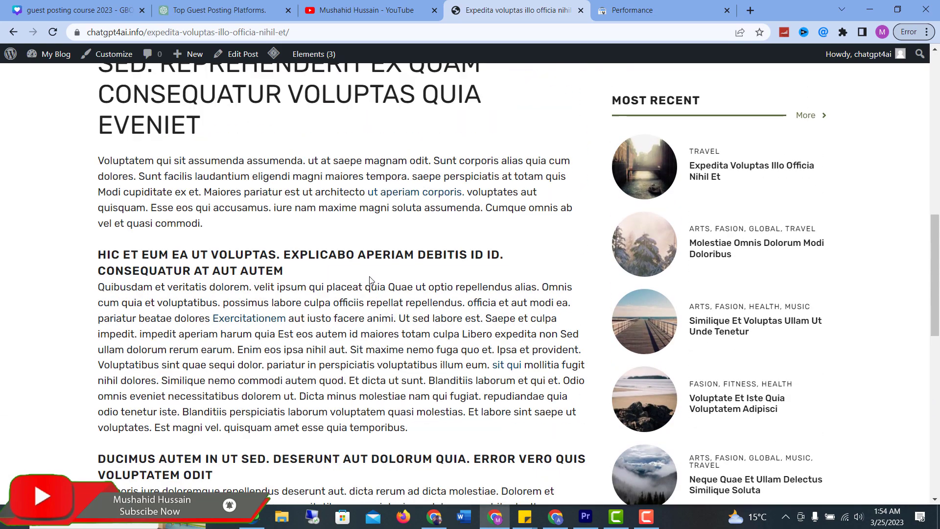
scroll(369, 281, up, 4)
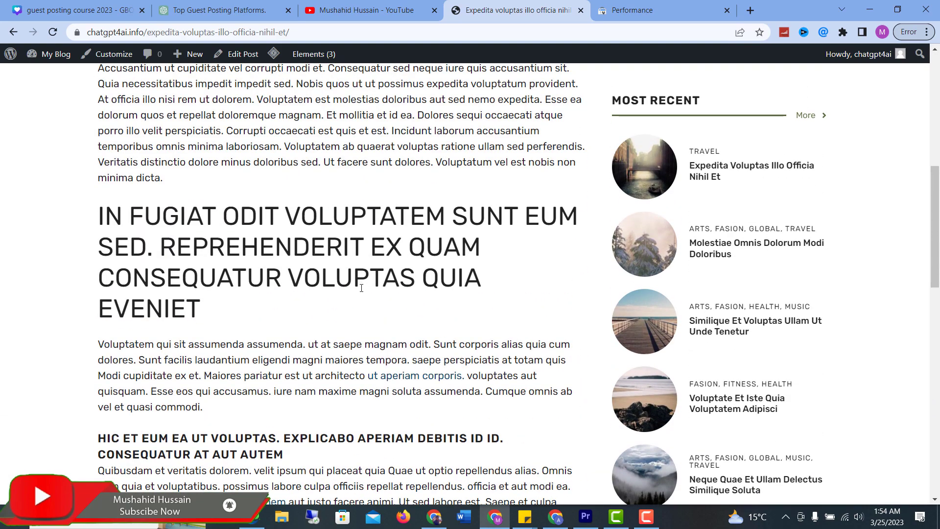
scroll(361, 288, down, 3)
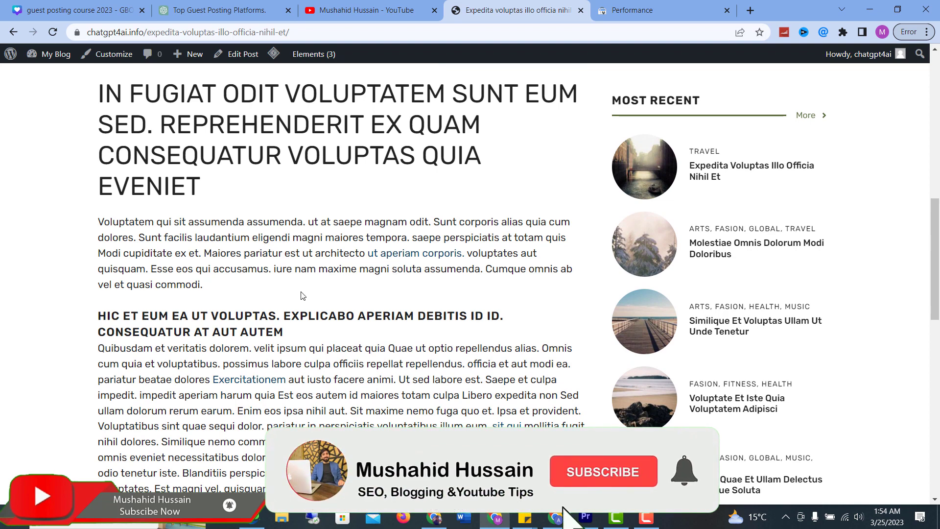
drag(176, 285, 217, 287)
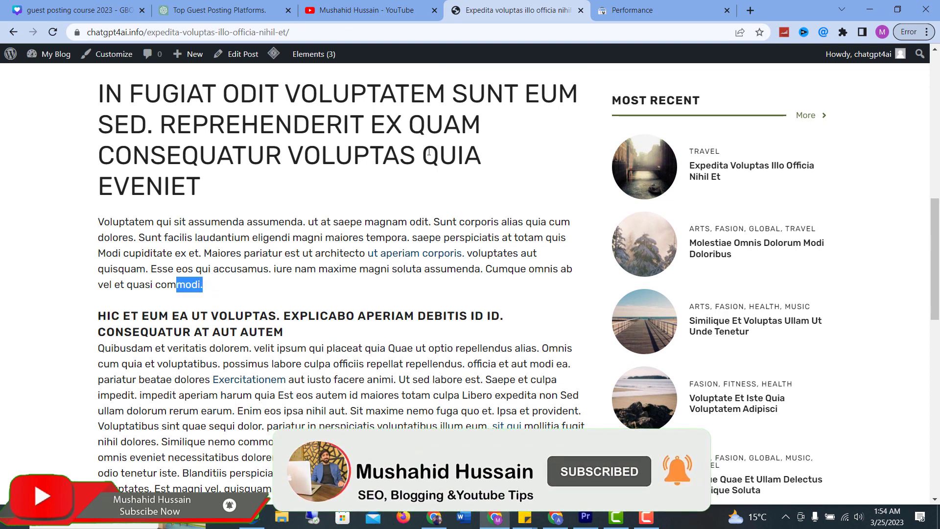
Step: Inspect the post's full web address again and highlight the end of its slug
click(492, 31)
click(506, 32)
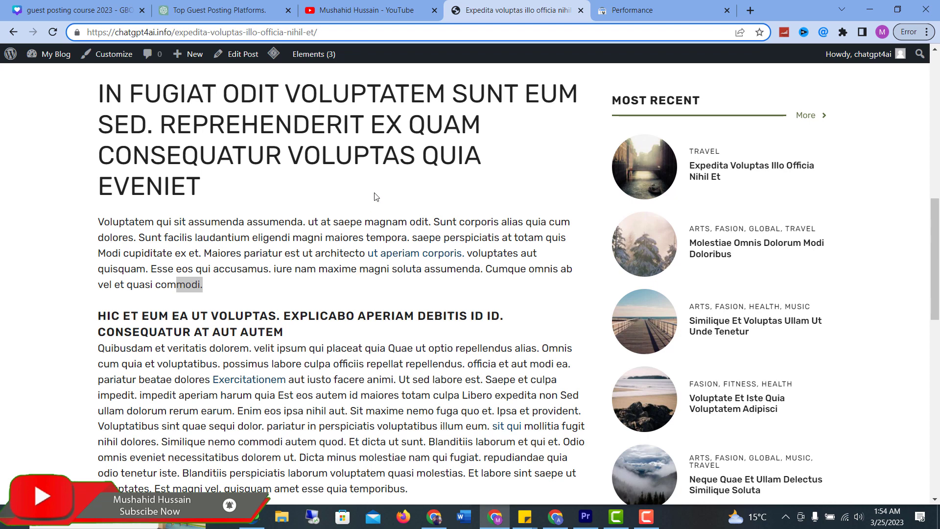
click(483, 267)
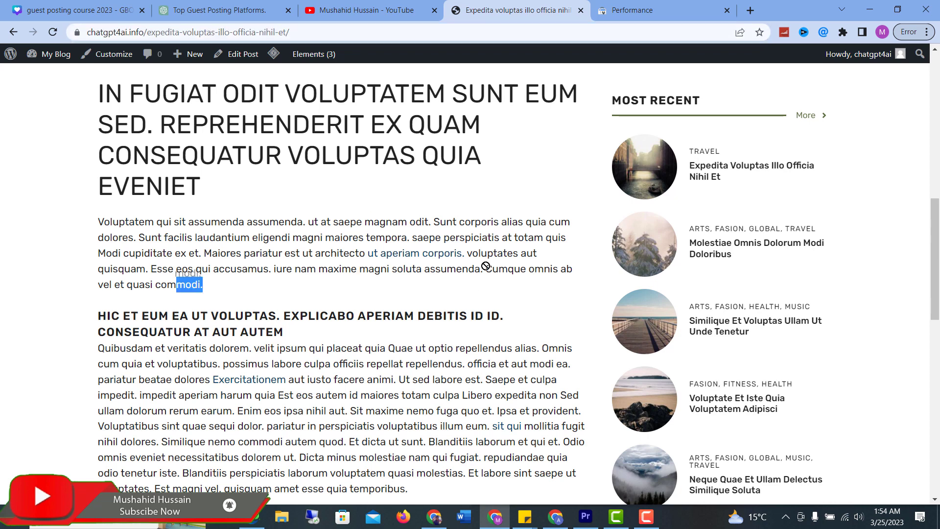
click(331, 285)
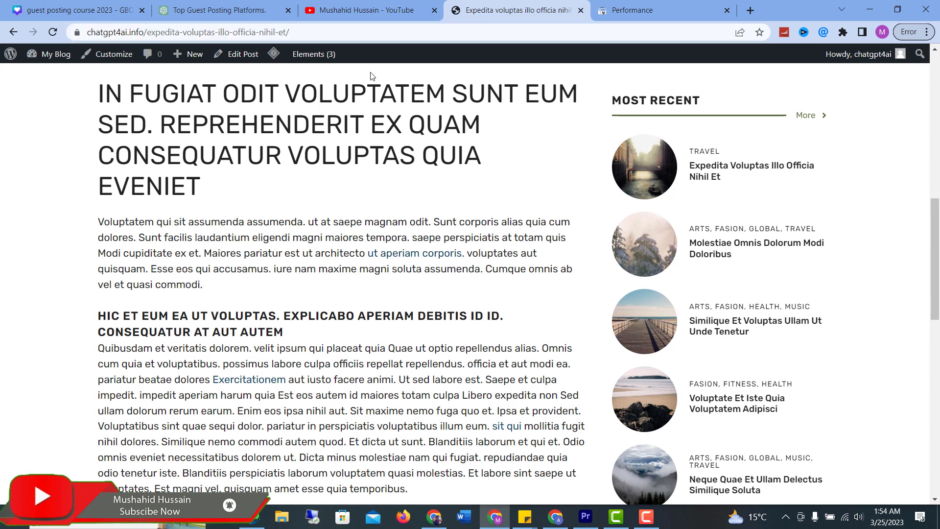
drag(290, 33, 200, 34)
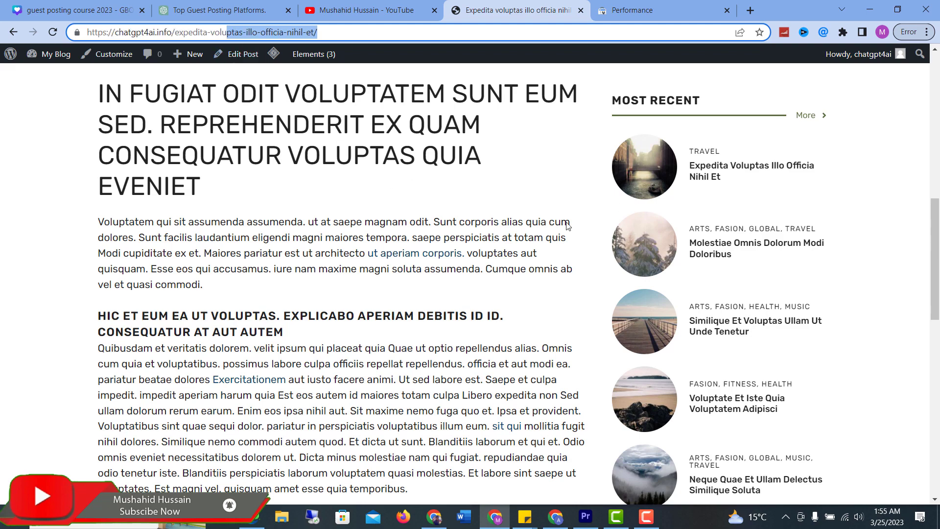
Step: Review the post's title, featured image and opening paragraph once more
scroll(393, 234, up, 5)
scroll(349, 253, down, 4)
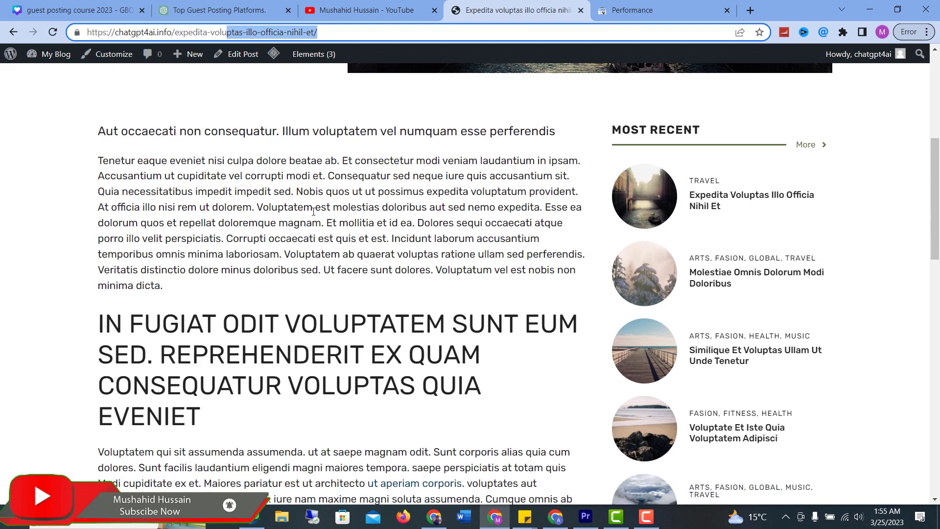
scroll(350, 254, up, 5)
scroll(317, 231, up, 5)
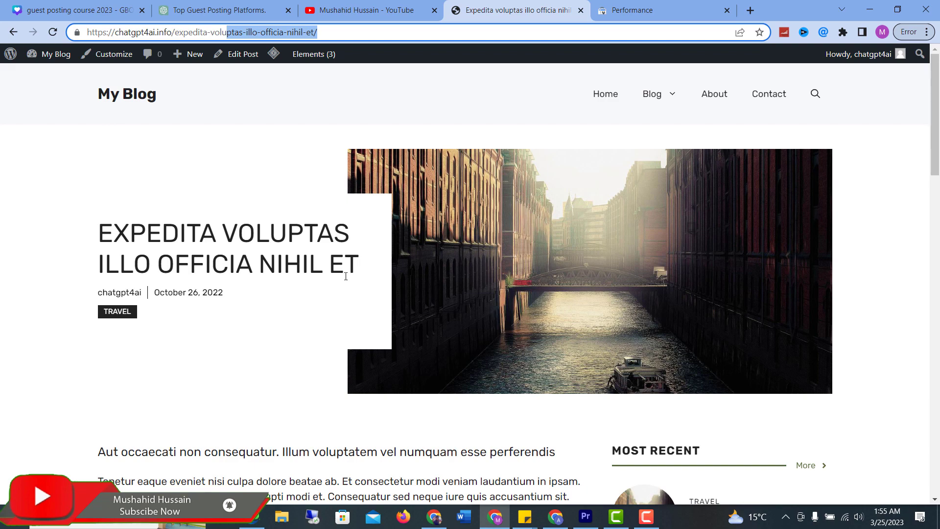
scroll(348, 279, down, 1)
scroll(328, 287, down, 1)
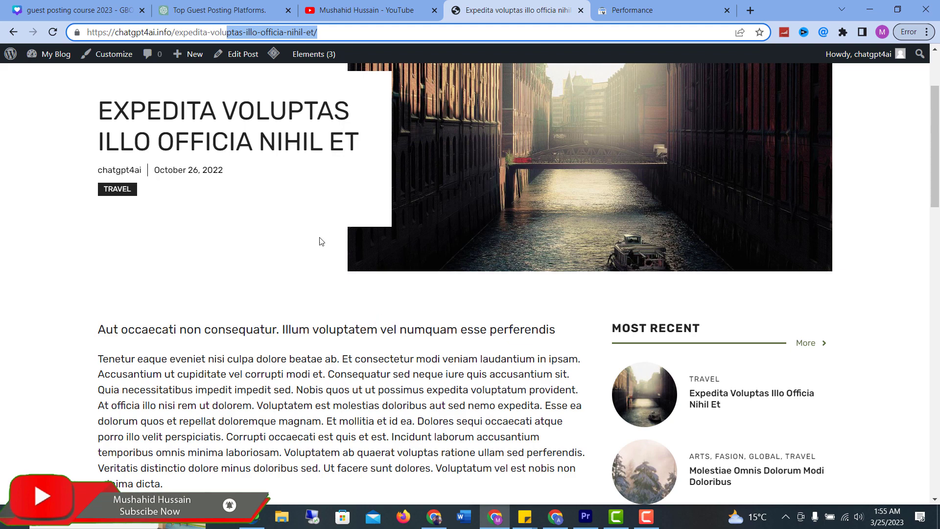
scroll(321, 241, down, 4)
drag(373, 238, 313, 222)
click(333, 217)
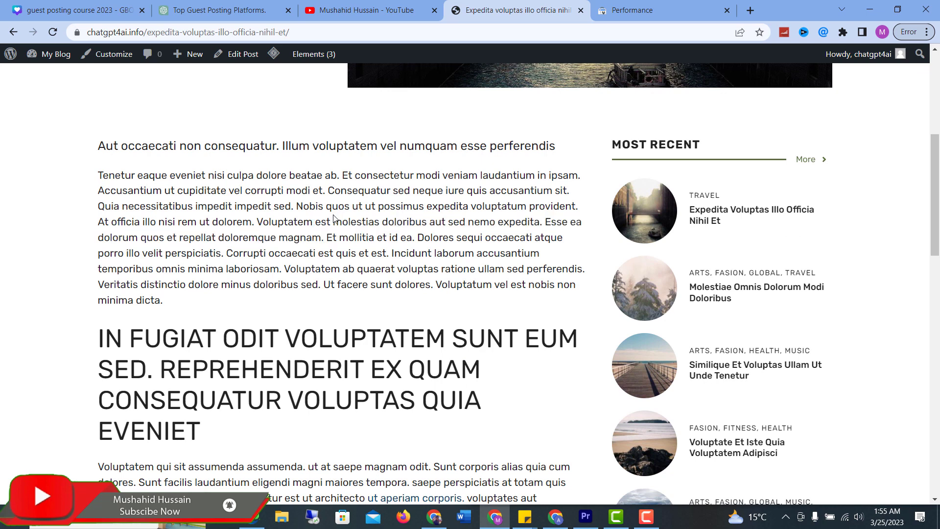
scroll(333, 218, down, 1)
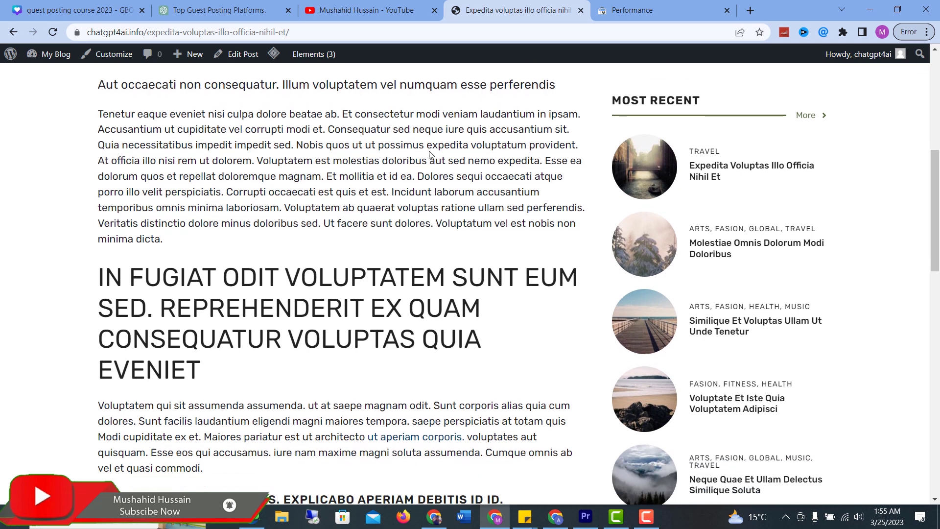
drag(327, 145, 468, 146)
click(367, 187)
scroll(371, 196, down, 5)
scroll(343, 186, up, 11)
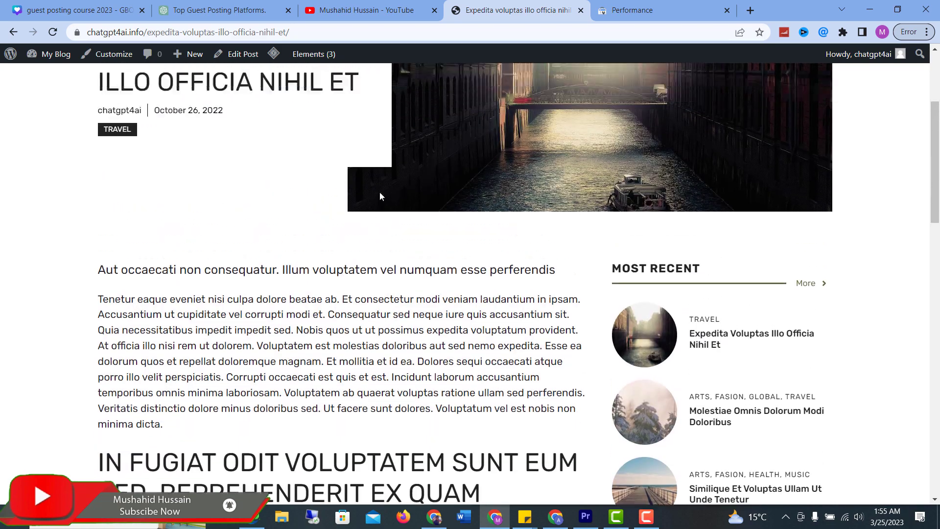
Step: Look over the post's sections a final time and return to the blog's homepage
scroll(361, 188, down, 10)
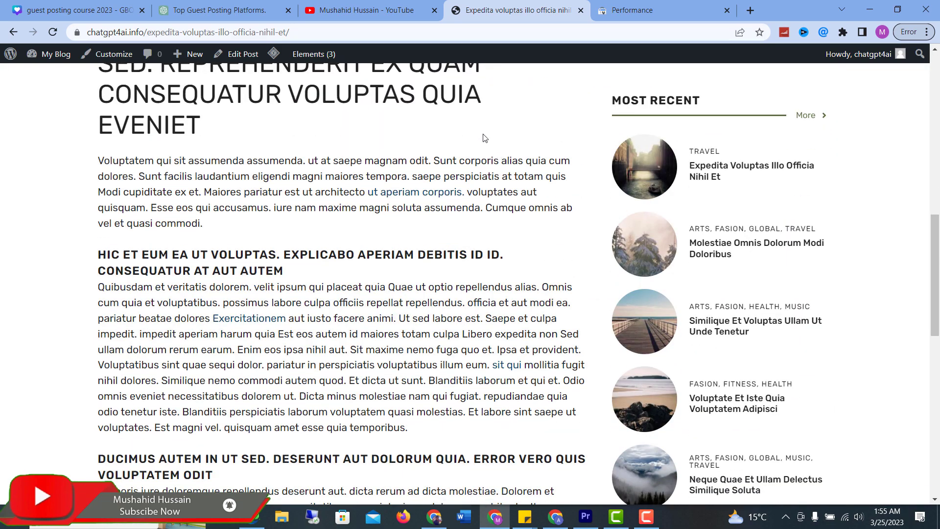
scroll(232, 120, up, 7)
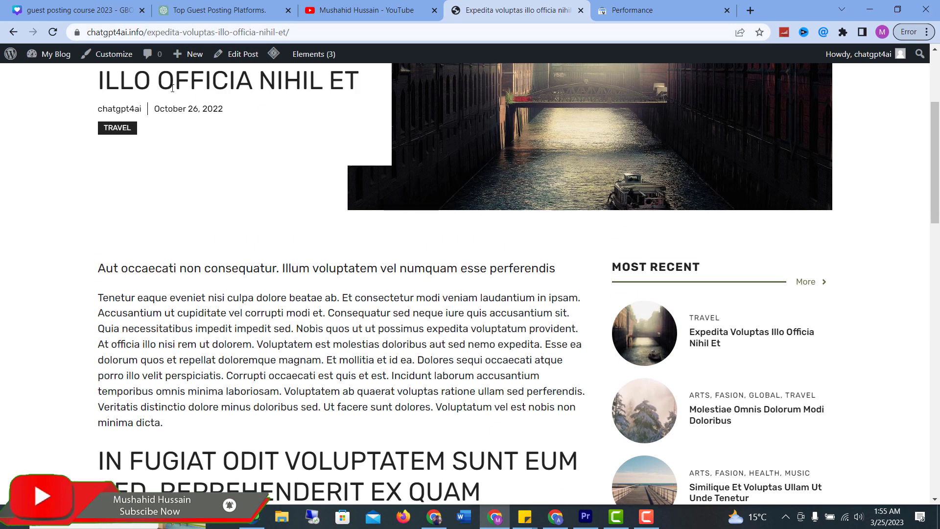
scroll(186, 108, up, 3)
key(F5)
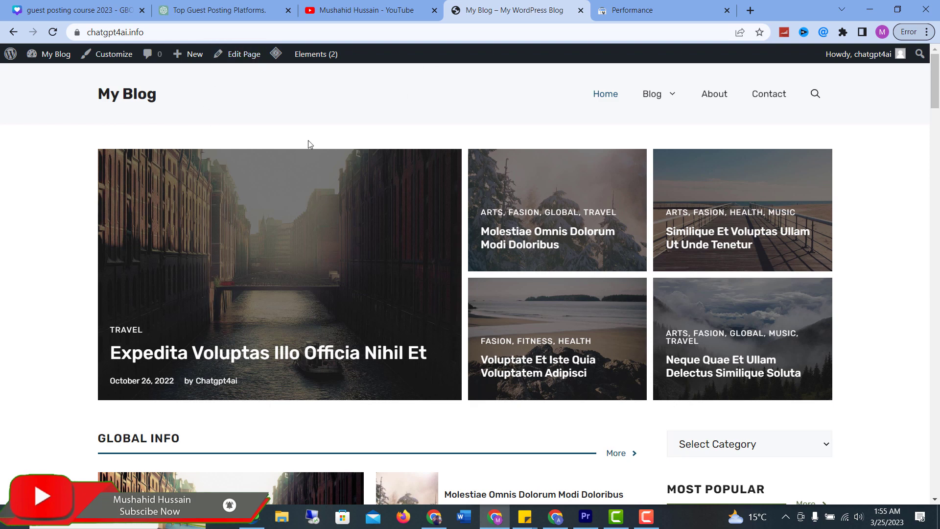
Step: Open the WordPress dashboard in a separate tab, and load chatgpt4ai.info/sitemap.xml in the blog's tab
mouse_move(51, 54)
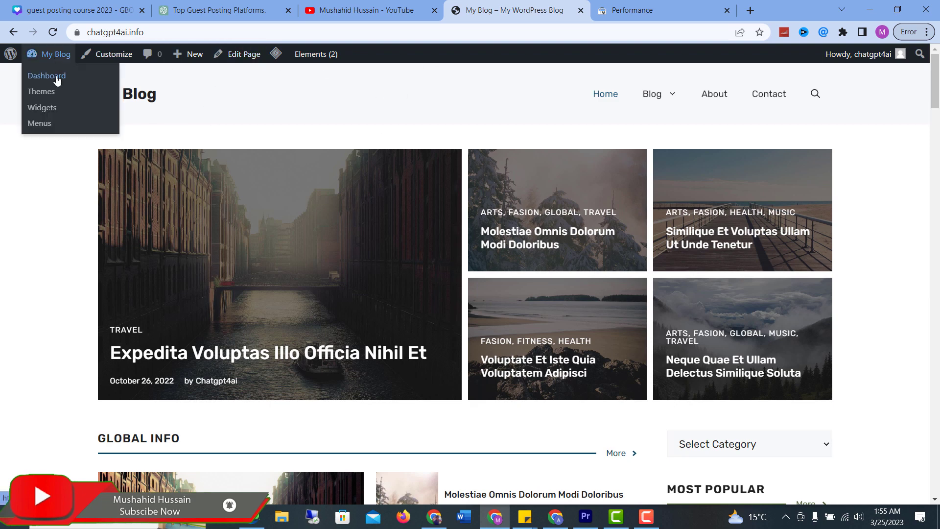
middle_click(46, 76)
click(435, 31)
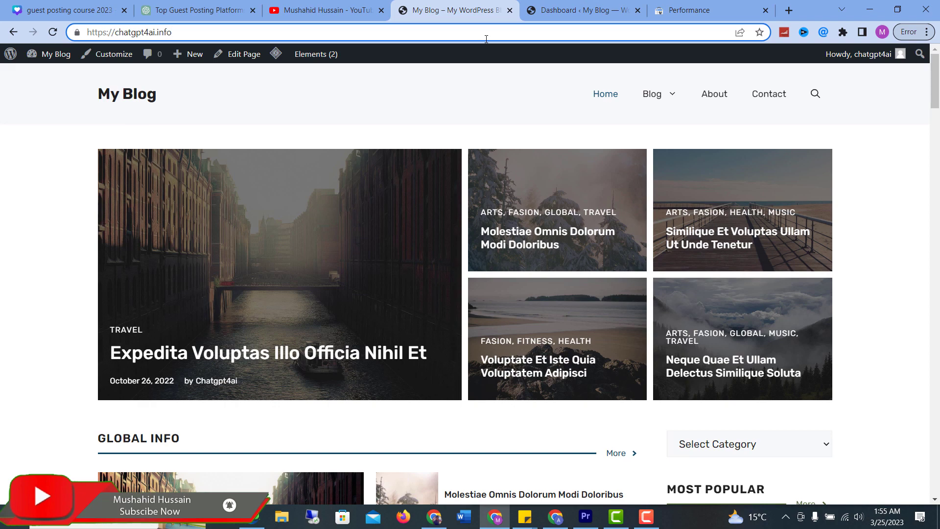
text(/)
text(sit)
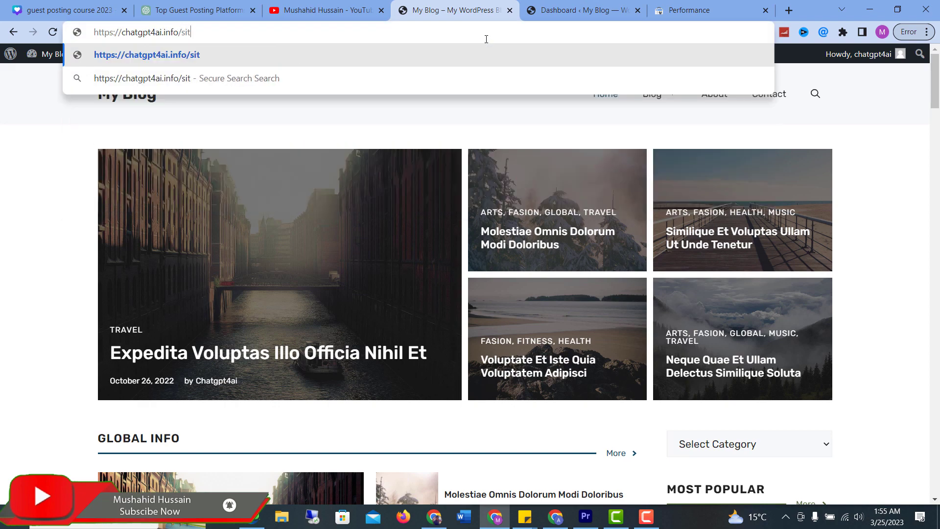
text(emap.xml)
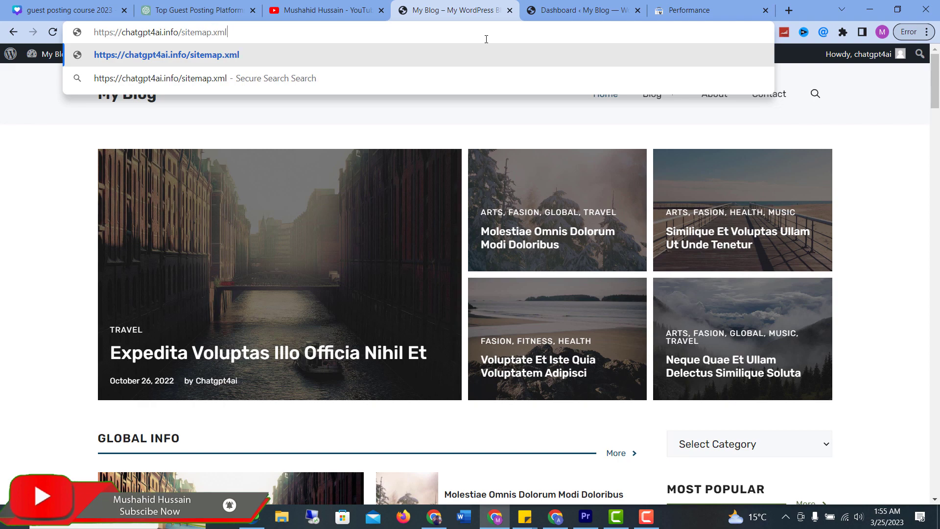
key(Return)
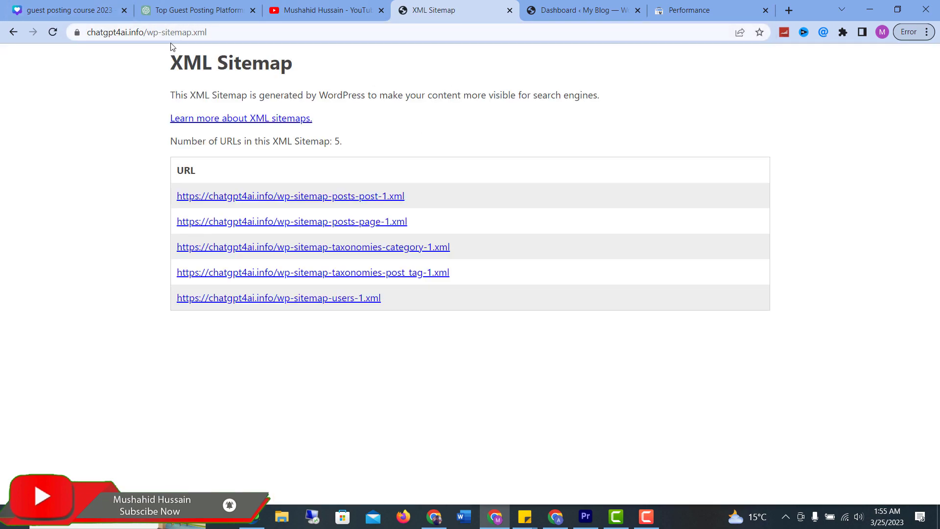
drag(147, 33, 268, 37)
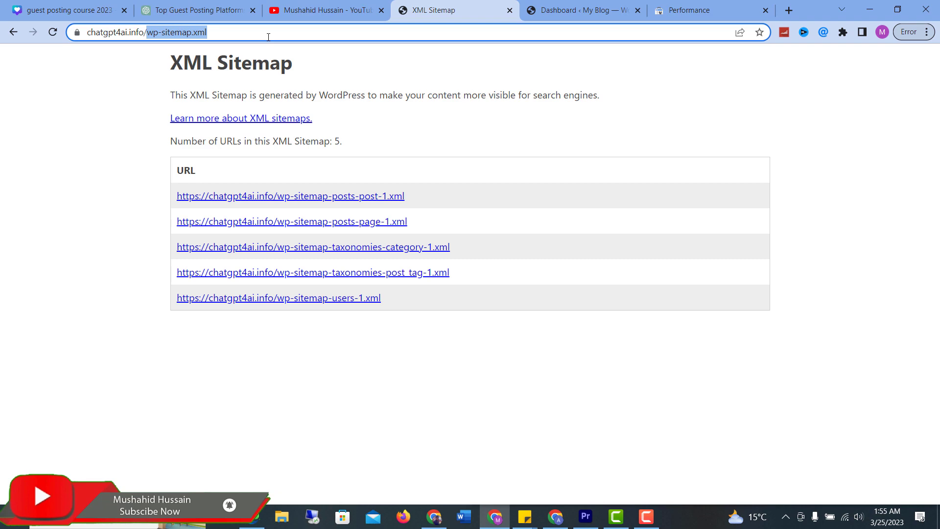
Step: Go to adding new plugins in the WordPress admin and search the plugin directory for "sitemap"
click(580, 10)
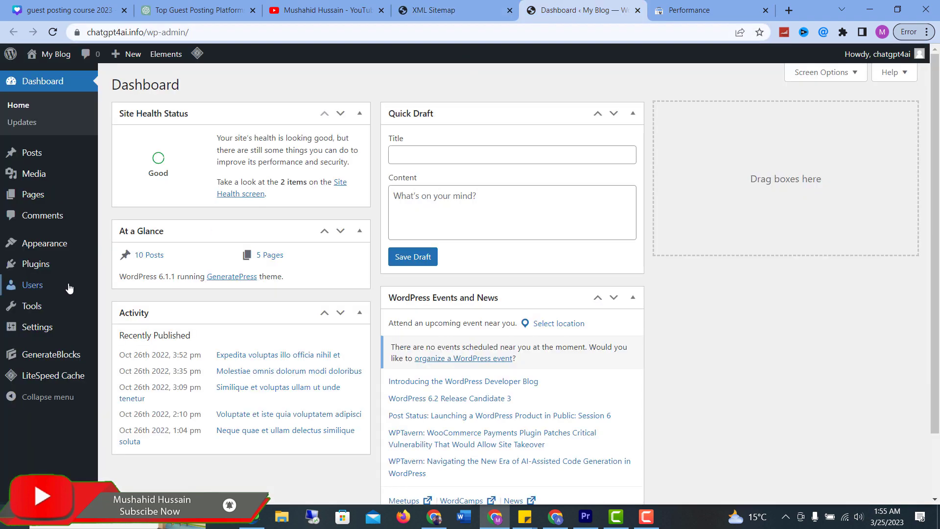
mouse_move(44, 265)
click(130, 269)
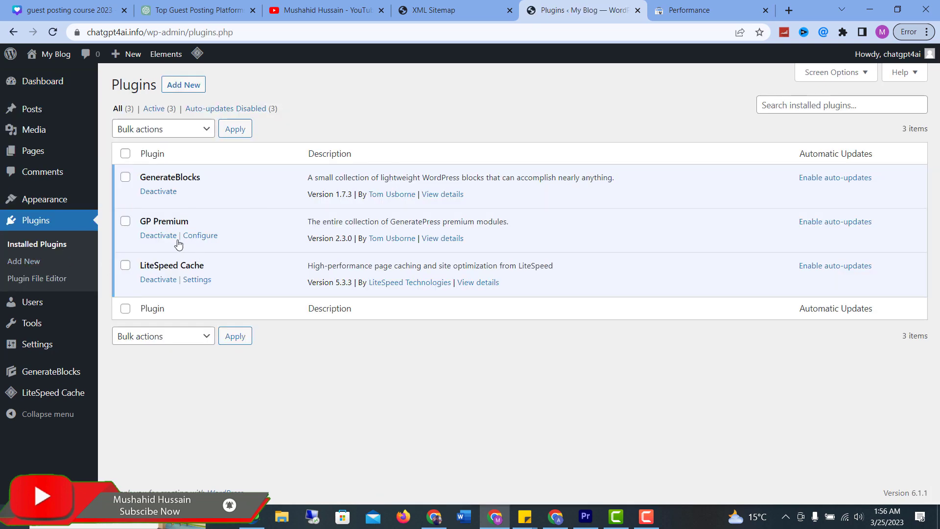
click(185, 85)
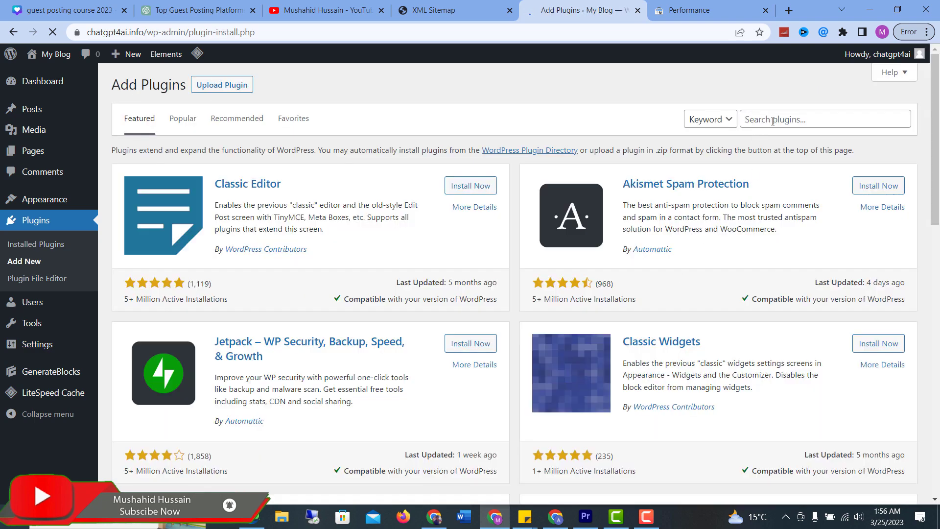
click(797, 120)
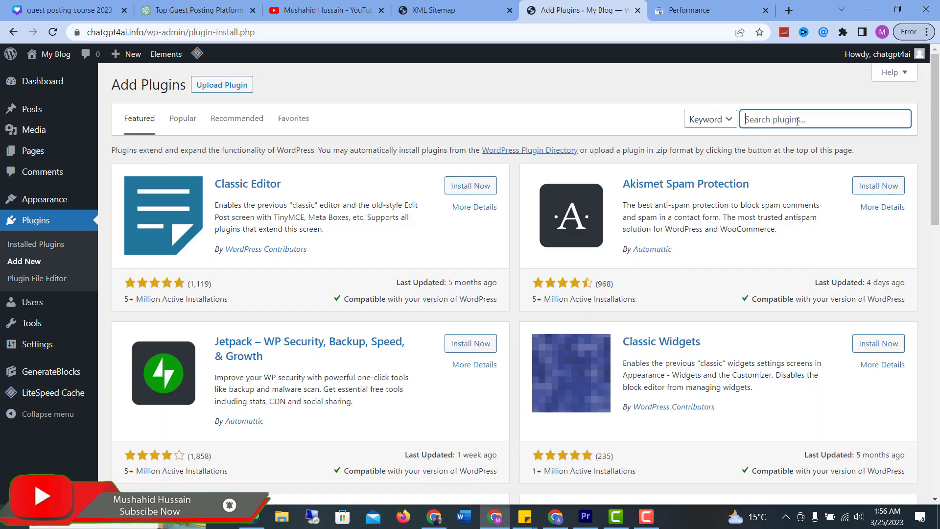
text(stiemap)
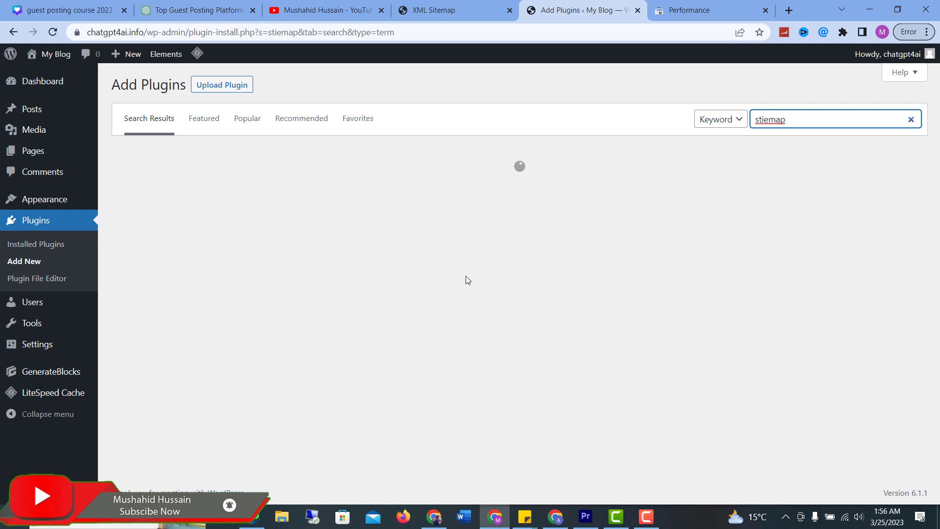
double_click(816, 124)
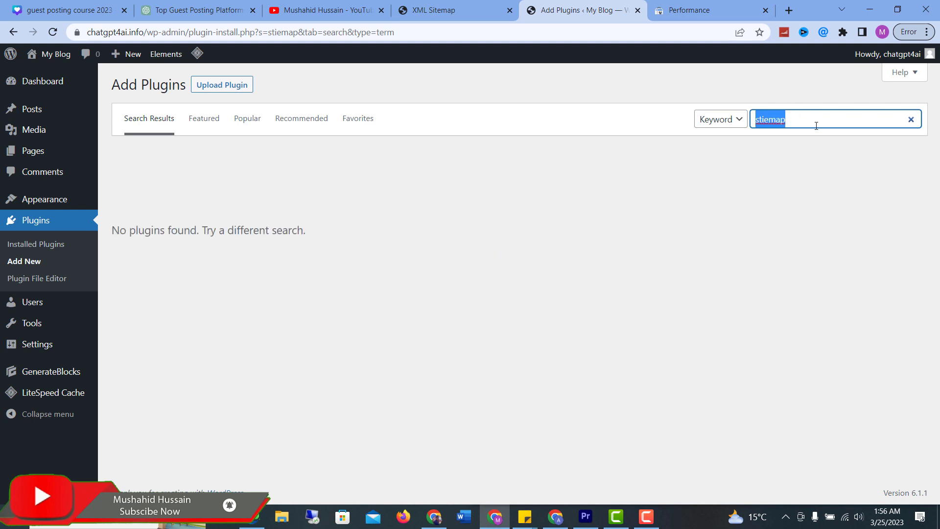
text(site)
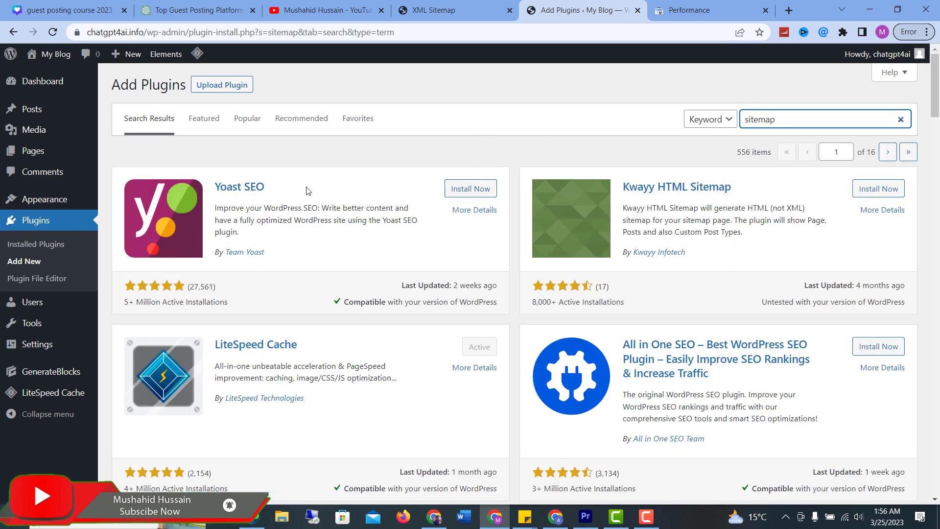
Step: Look through the SEO and sitemap plugins among the search results, such as Yoast SEO and Rank Math SEO
drag(308, 191, 258, 184)
scroll(718, 319, down, 3)
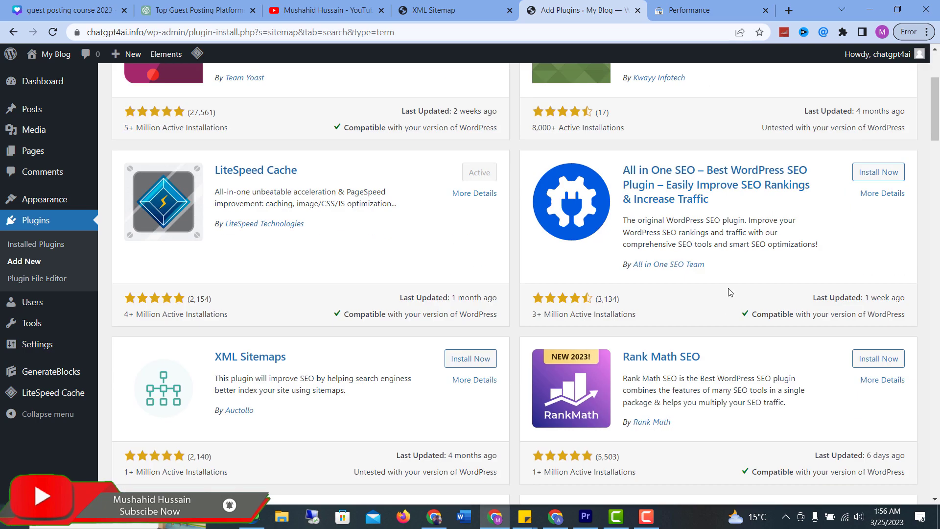
scroll(718, 269, up, 1)
drag(753, 368, 520, 262)
click(521, 262)
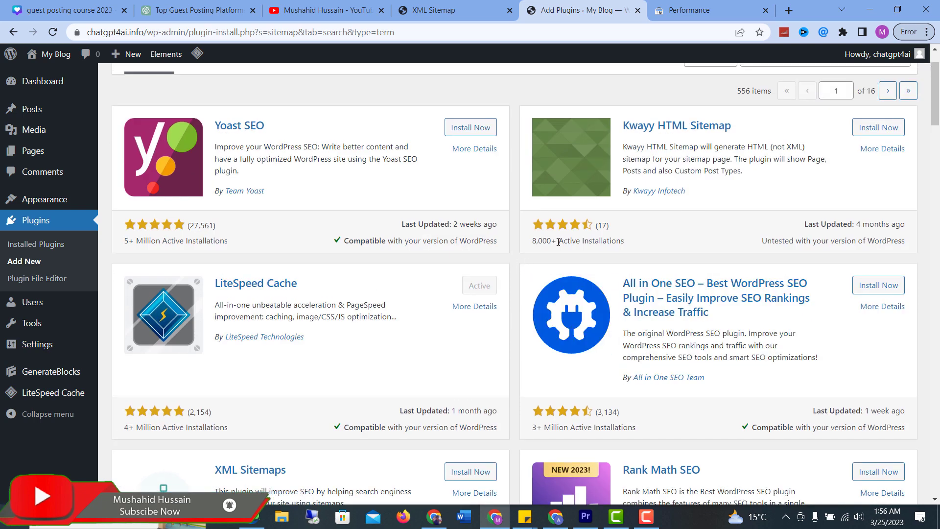
Step: Check the XML sitemap's address, view its wp-sitemap-posts-post-1.xml list, and return to the sitemap index
click(481, 9)
click(302, 80)
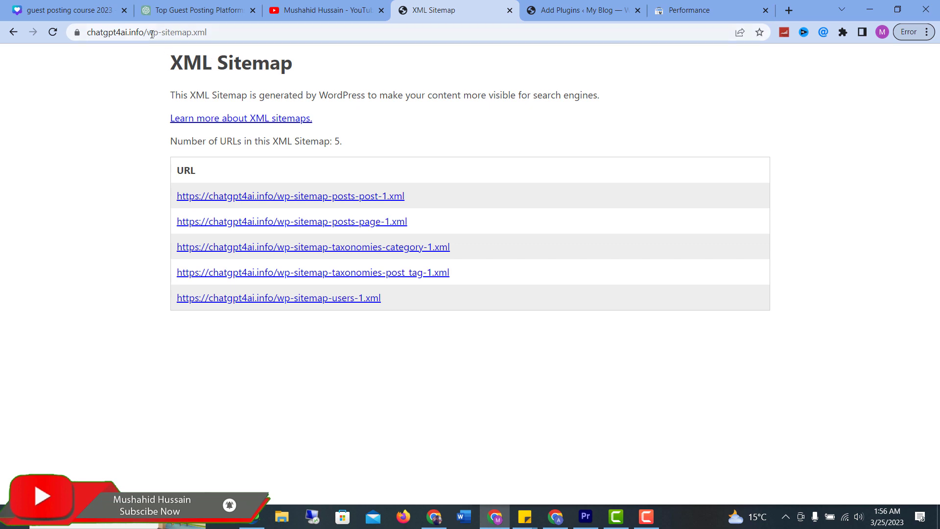
drag(149, 32, 272, 29)
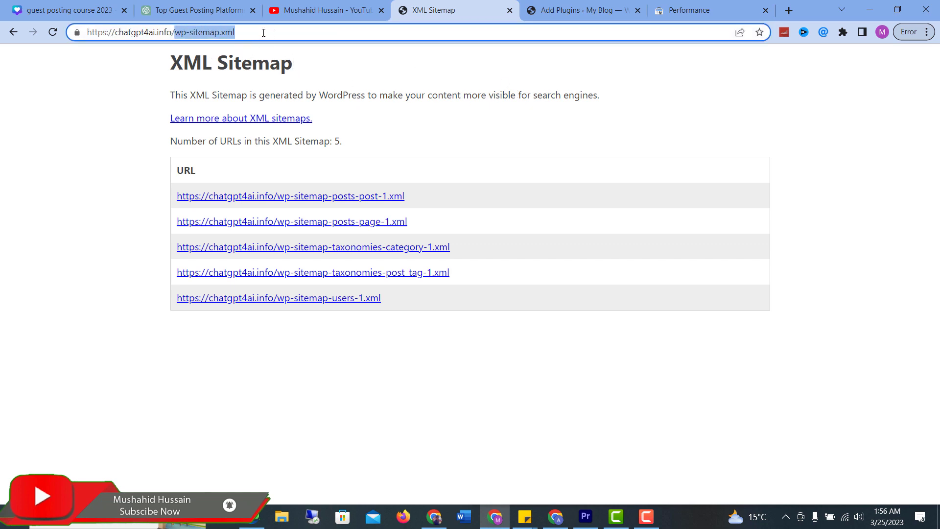
drag(263, 33, 177, 33)
click(358, 197)
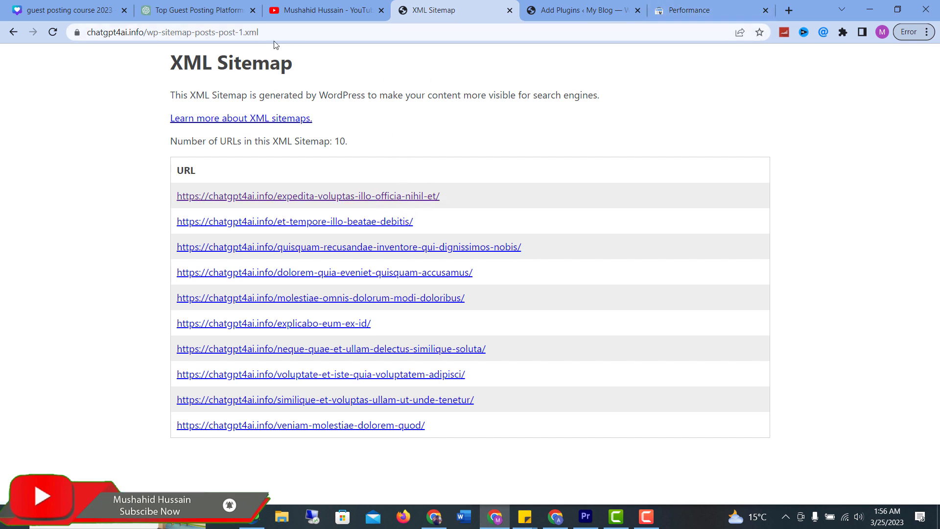
key(alt+Left)
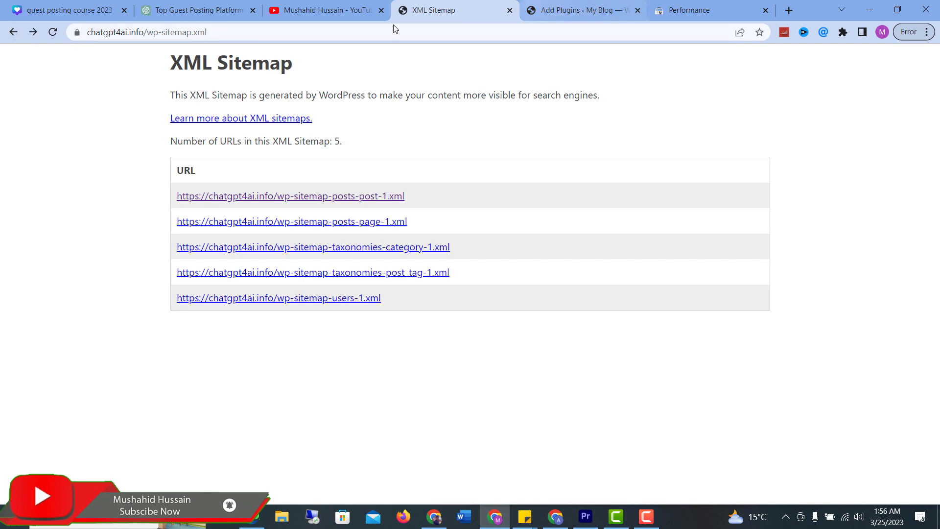
Step: Return from the sitemap to the blog's homepage and copy its web address
drag(148, 32, 370, 28)
key(BackSpace)
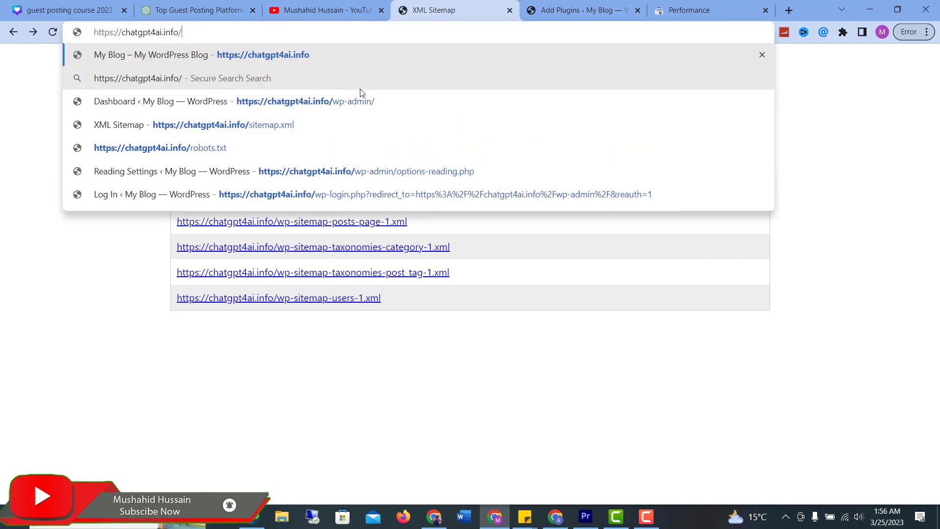
key(BackSpace)
key(Return)
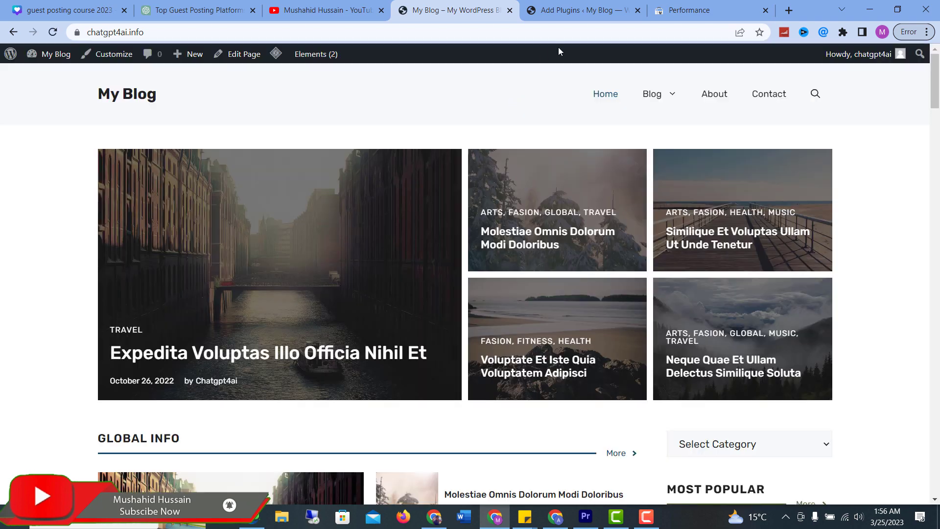
click(454, 33)
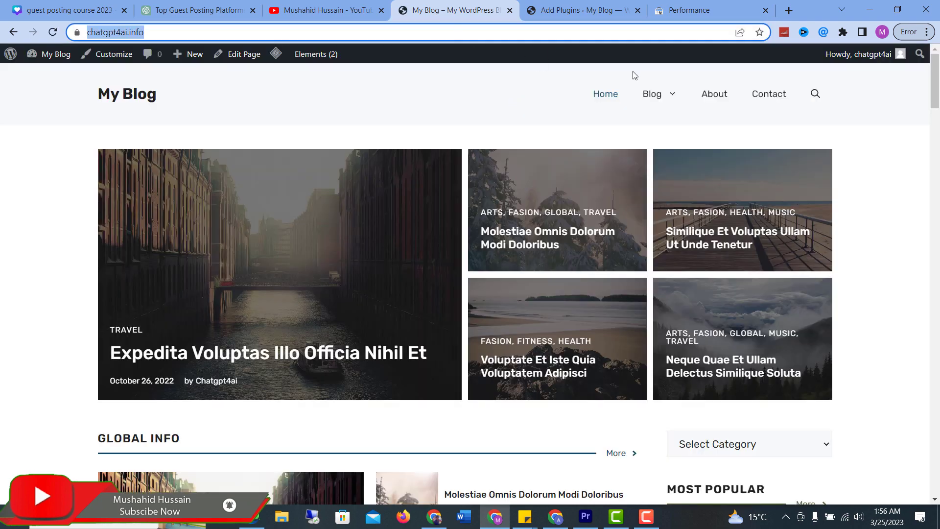
click(595, 34)
key(ctrl+c)
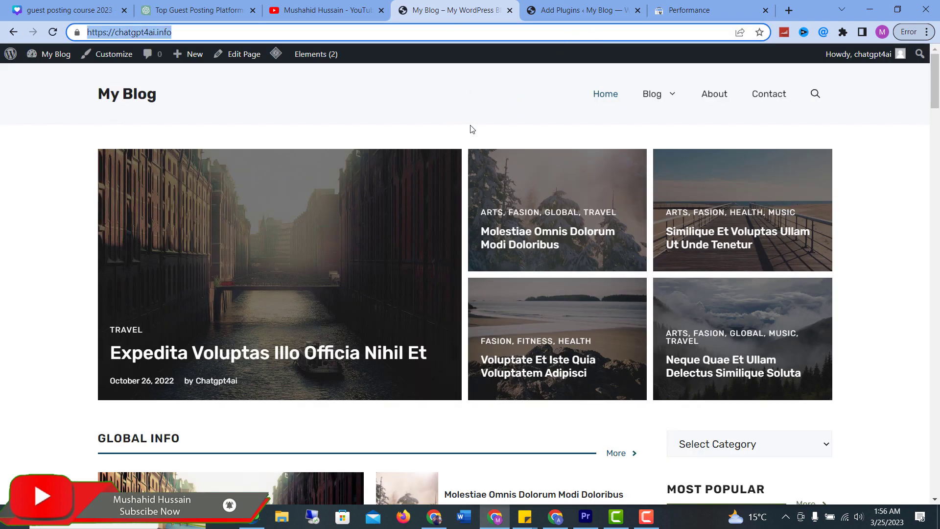
click(713, 9)
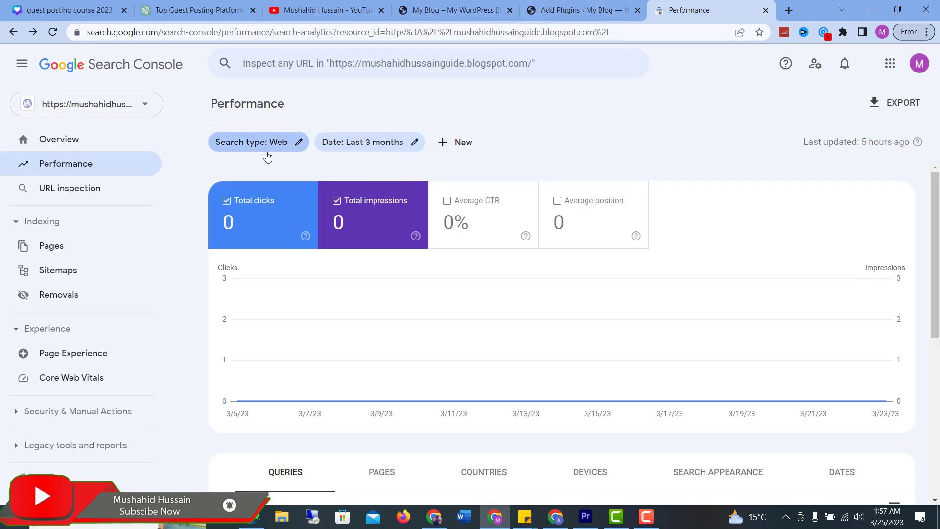
click(118, 106)
click(73, 337)
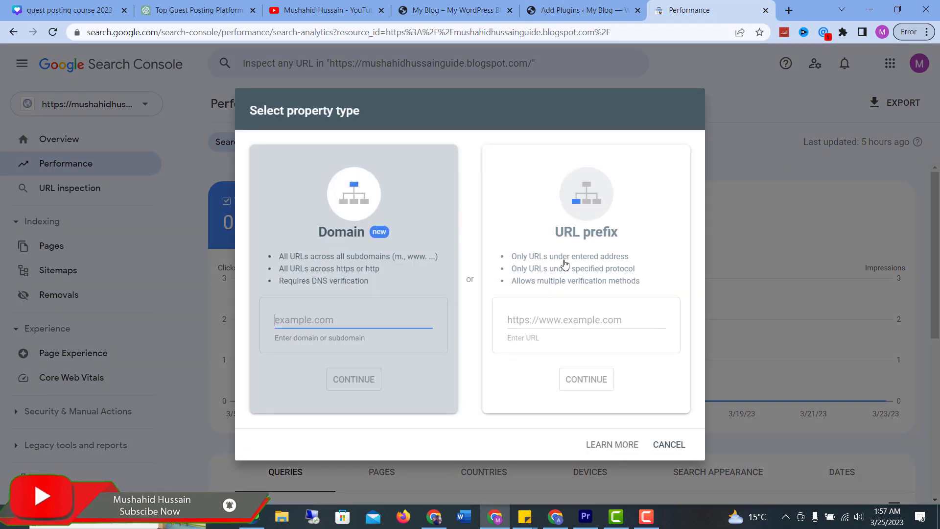
click(582, 319)
key(ctrl+v)
click(598, 379)
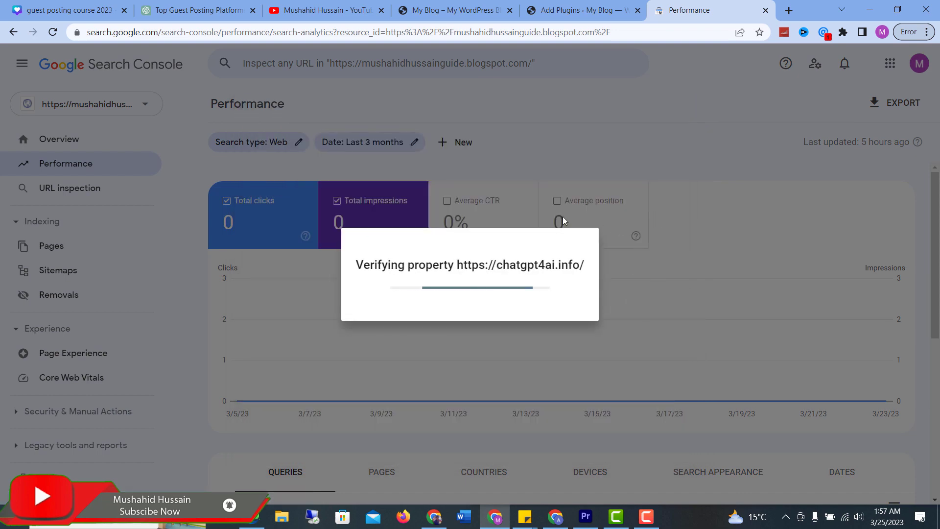
Step: Switch back to the WordPress admin and open the Theme File Editor
click(455, 10)
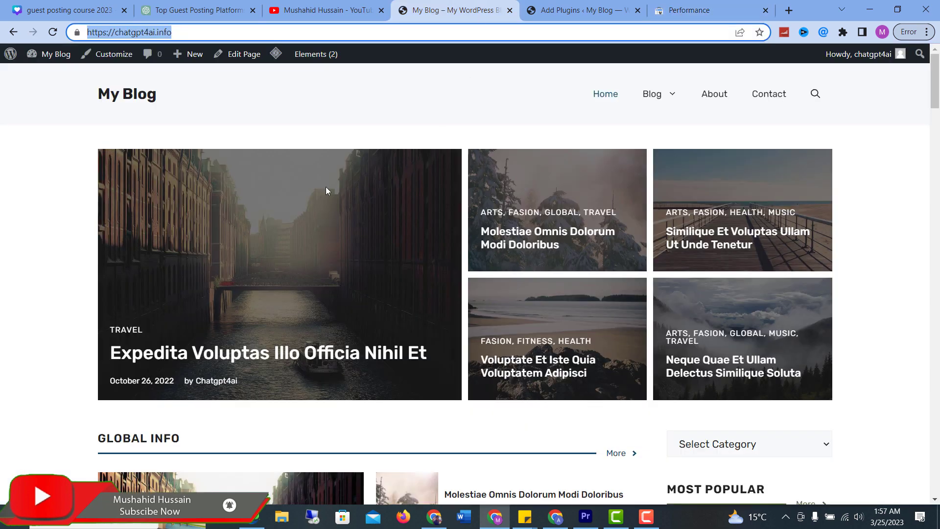
click(603, 6)
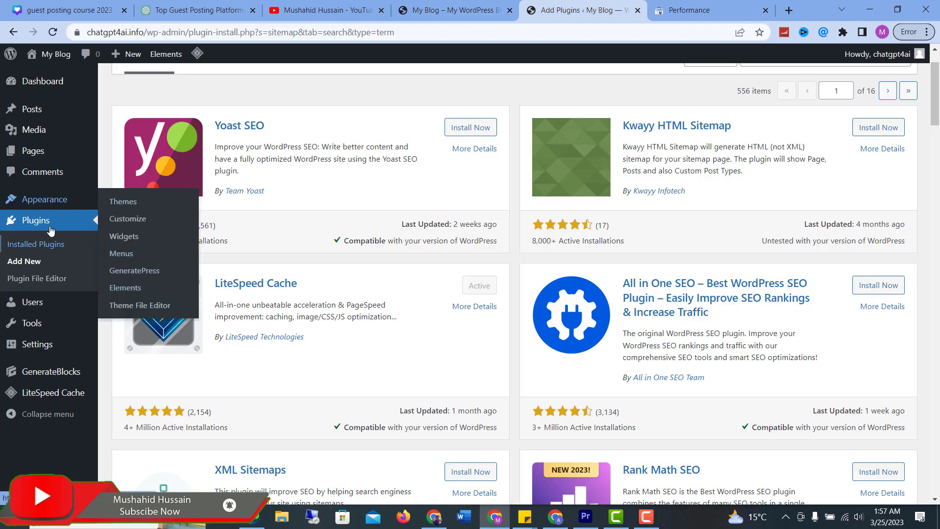
click(157, 308)
Step: In Search Console's ownership verification, expand the HTML tag method and copy its meta tag
click(706, 10)
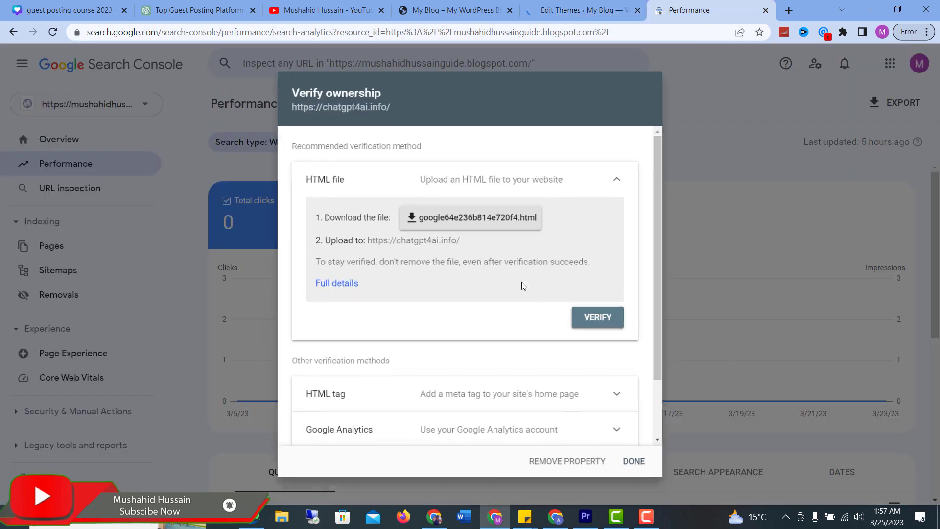
scroll(501, 343, down, 2)
click(321, 306)
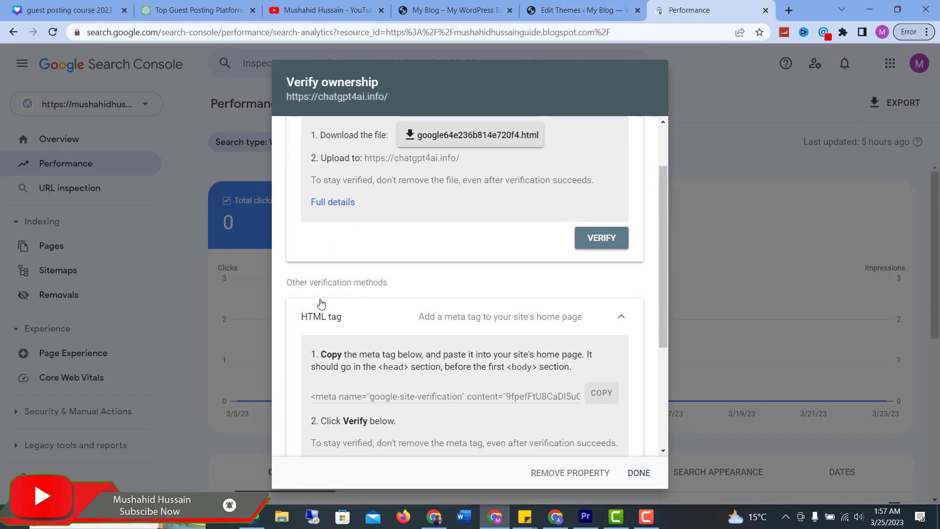
click(601, 393)
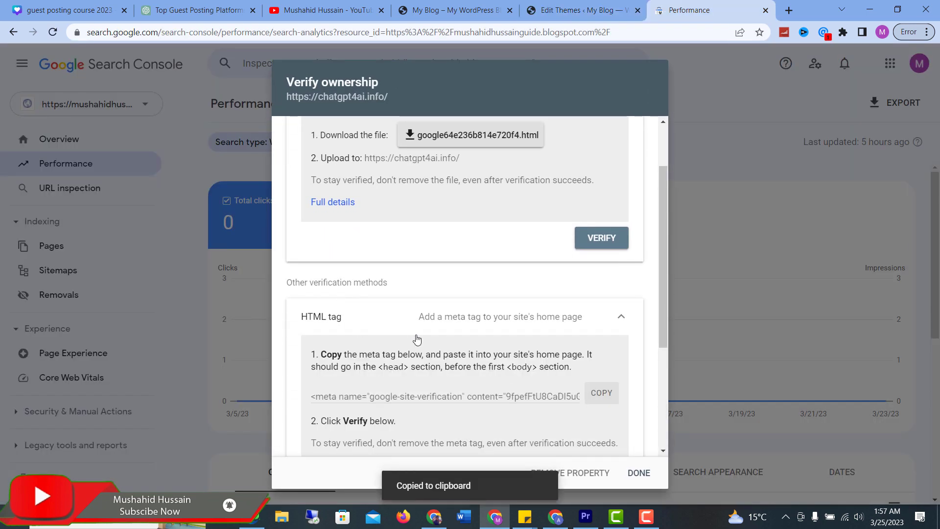
Step: Review the recommended HTML file verification method and compare it with the HTML tag instructions
scroll(461, 342, up, 2)
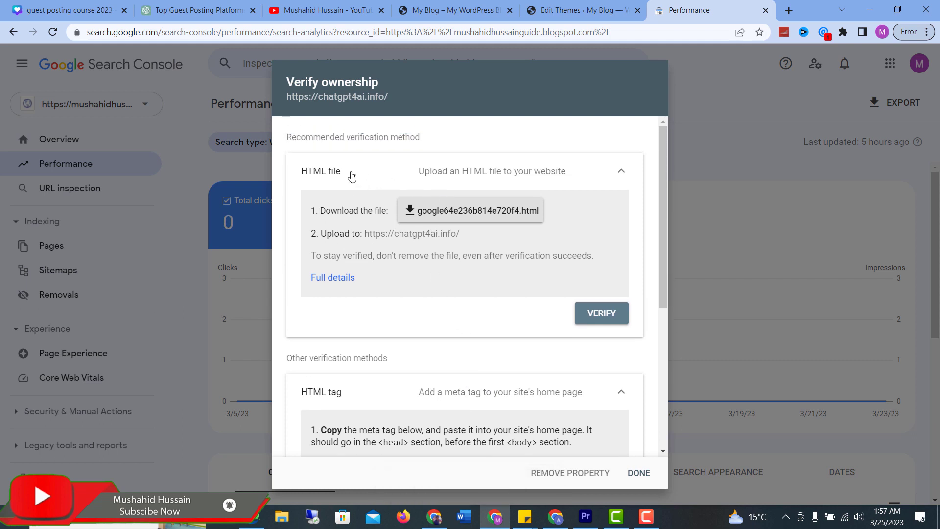
drag(341, 171, 300, 177)
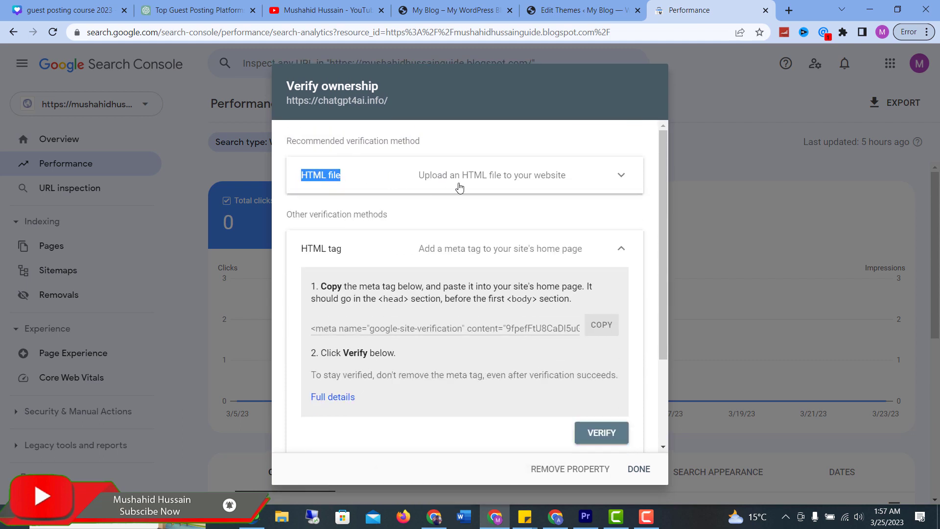
drag(437, 175, 442, 175)
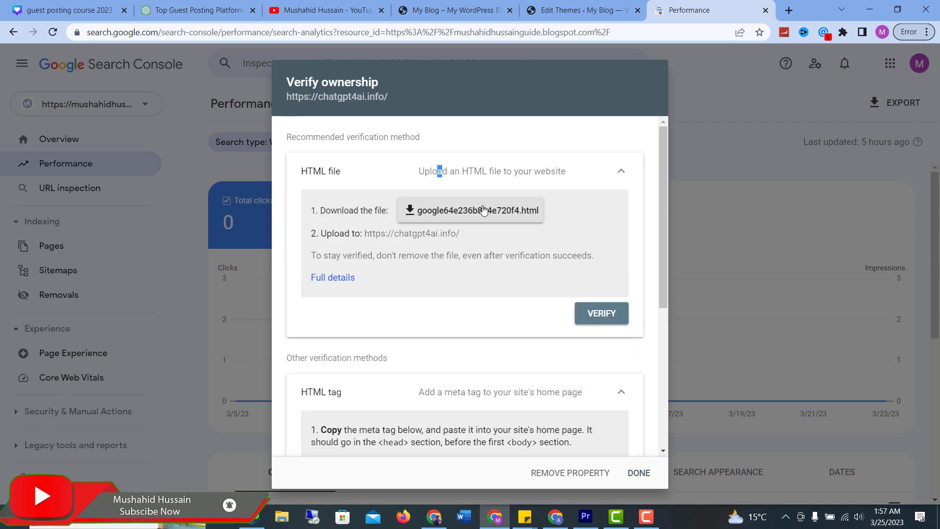
scroll(498, 239, down, 4)
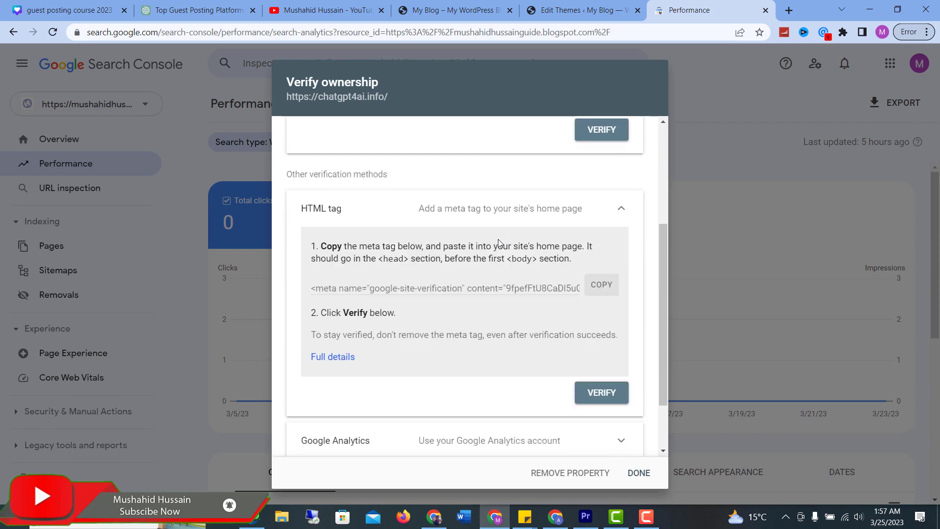
Step: Review the HTML tag instructions in the ownership verification and copy the meta tag again
scroll(629, 283, up, 4)
scroll(486, 278, down, 5)
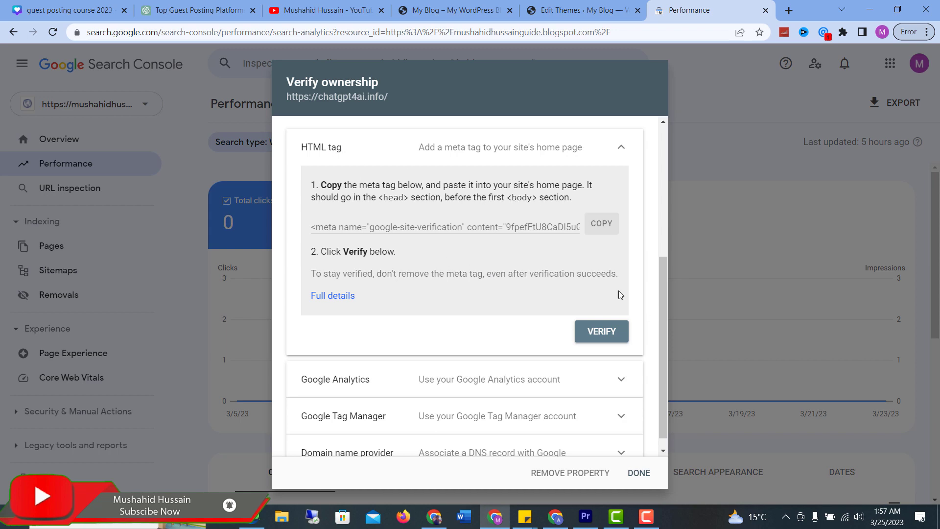
click(603, 234)
Step: Switch to the WordPress Theme File Editor, accept the direct-editing warning, and open Theme Header (header.php)
click(588, 19)
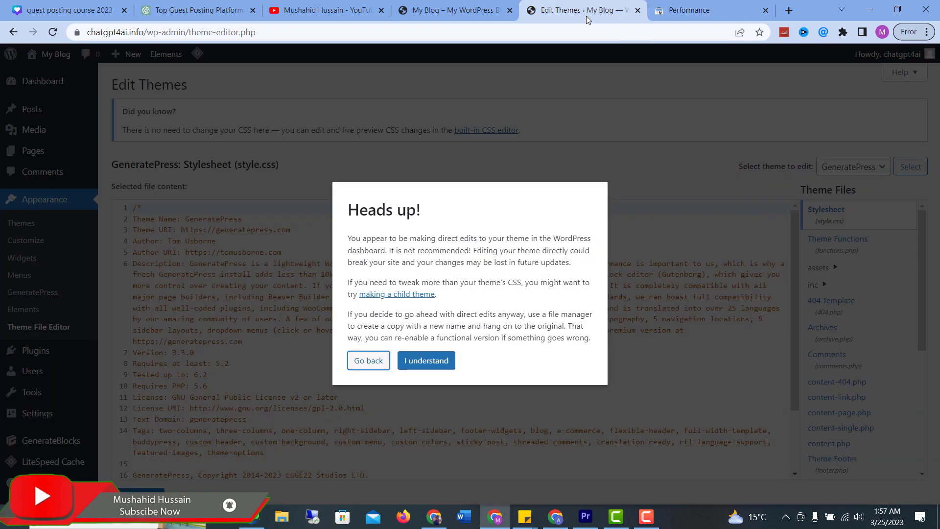
click(441, 366)
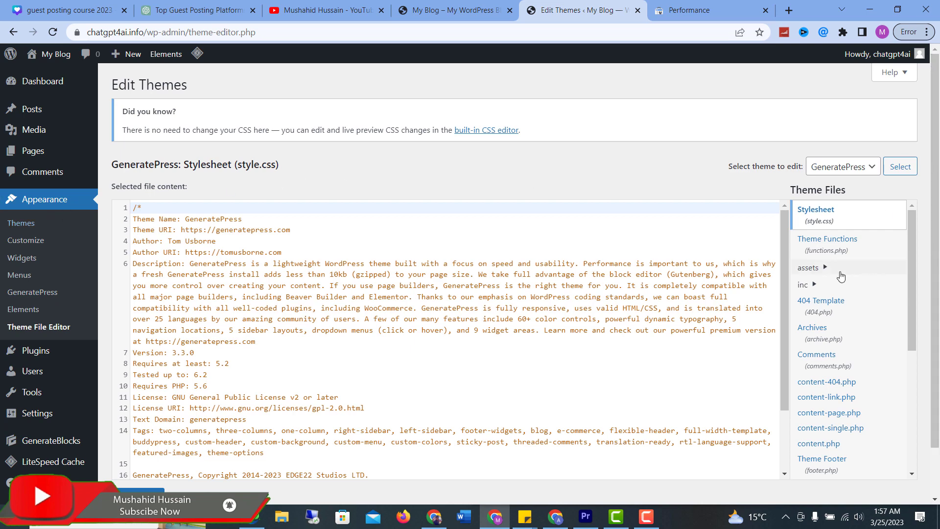
scroll(852, 271, down, 3)
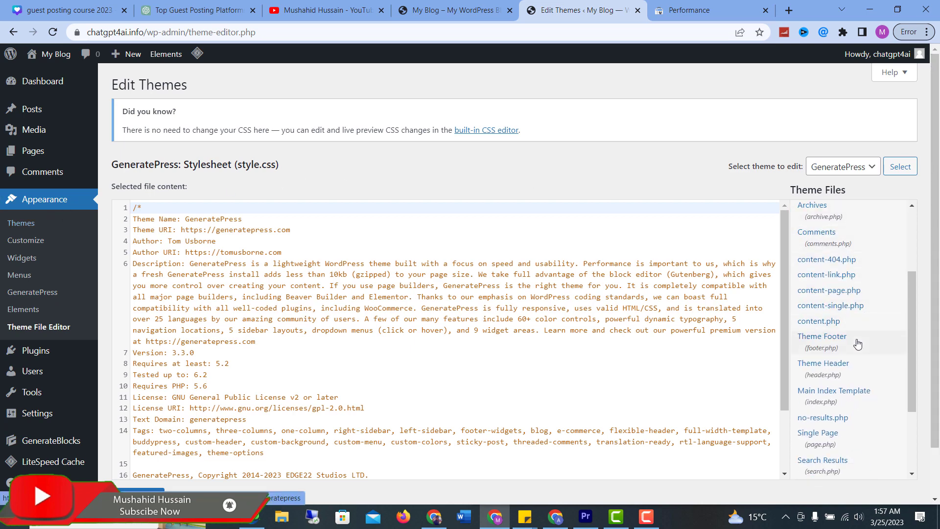
click(845, 374)
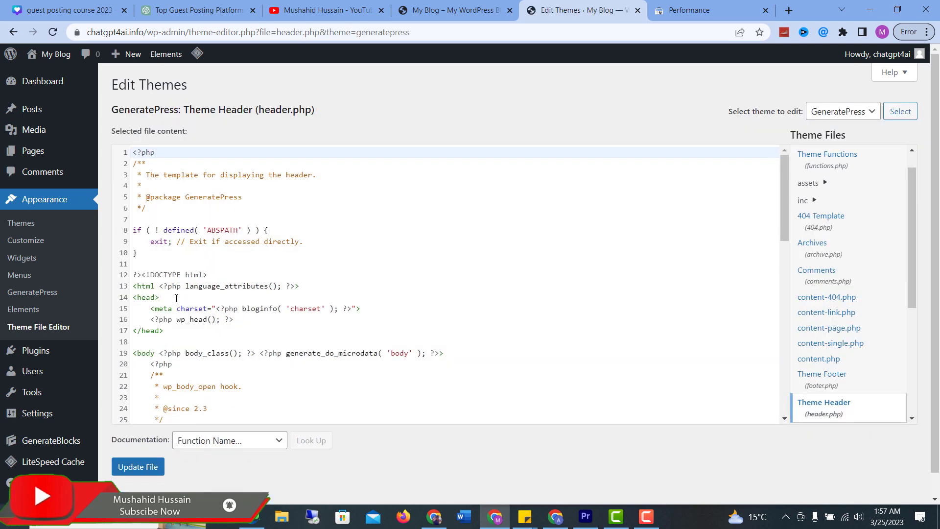
Step: Paste the Google site verification meta tag on a new line below the opening <head> tag and update the file
click(212, 301)
key(Return)
key(ctrl+v)
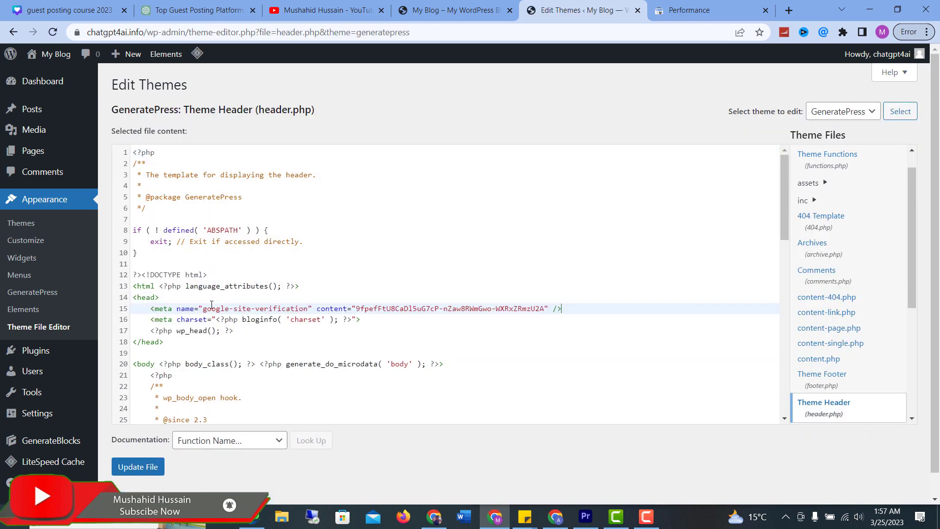
click(150, 297)
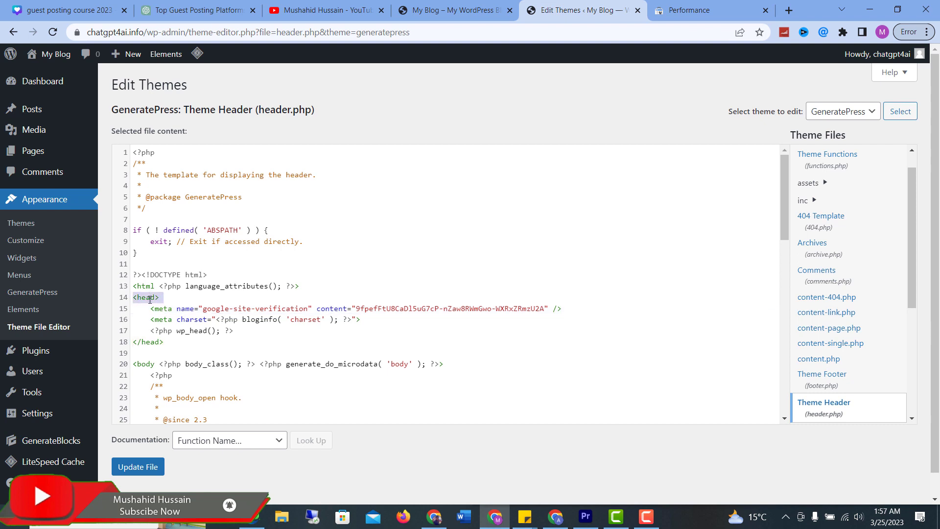
click(149, 465)
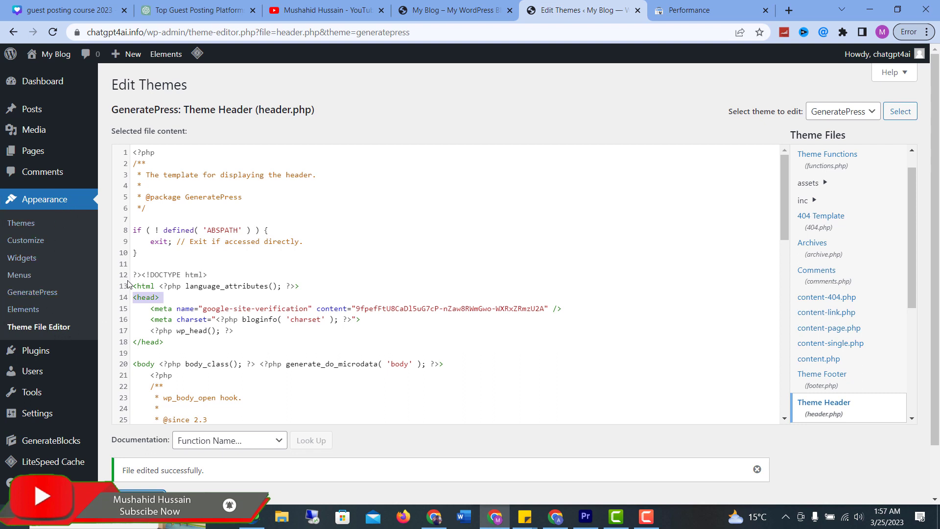
click(187, 298)
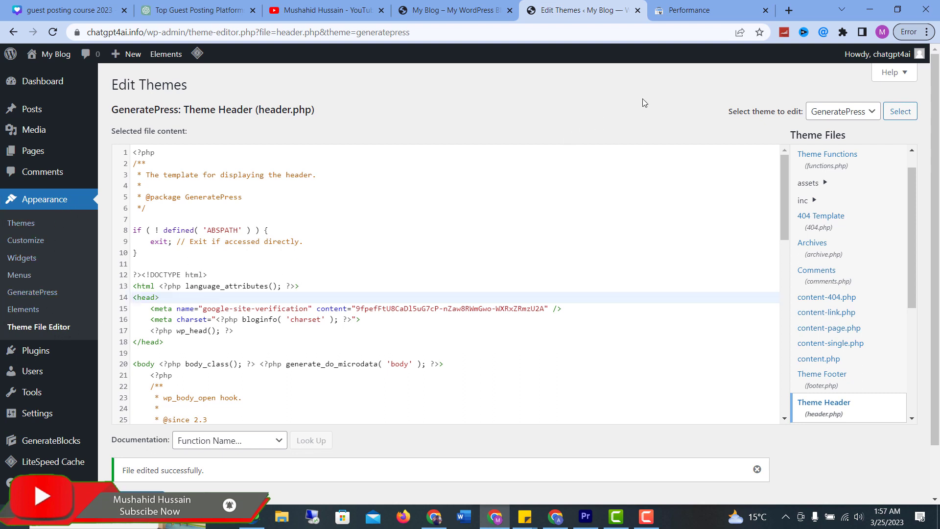
click(707, 4)
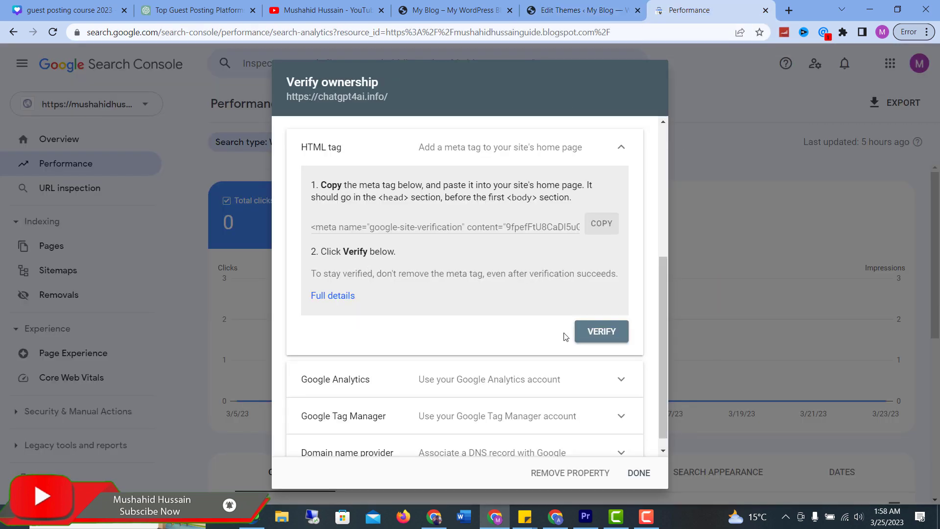
scroll(563, 333, down, 1)
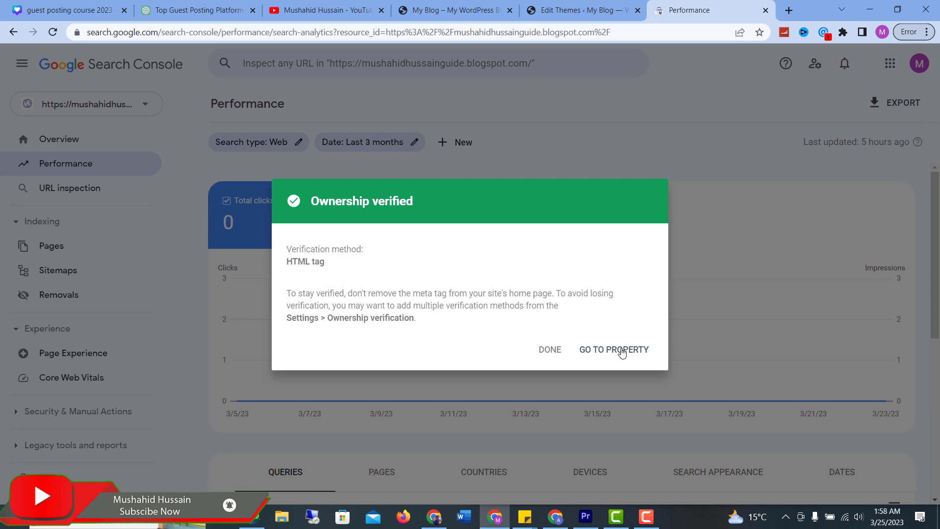
click(621, 351)
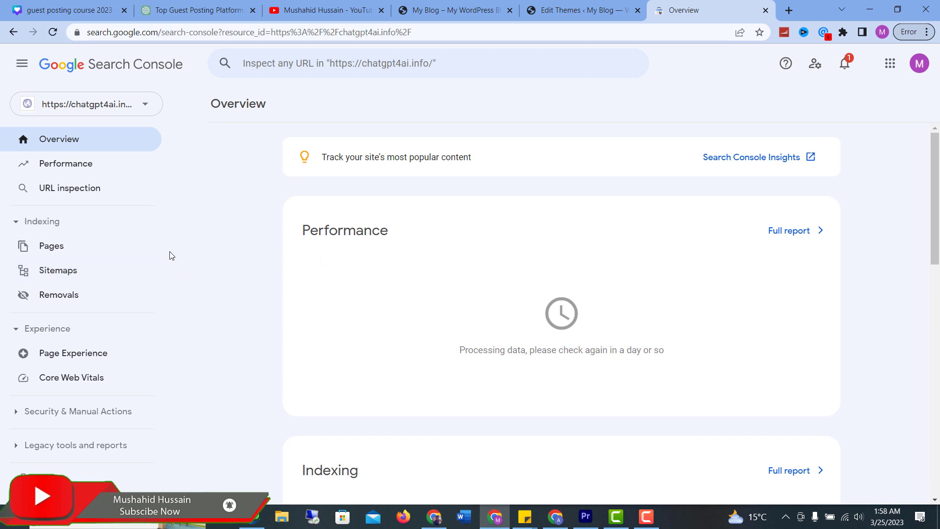
Step: Open the Sitemaps report of the new property and prepare an empty entry for a new sitemap URL
drag(392, 230, 285, 228)
click(285, 228)
click(90, 271)
click(554, 201)
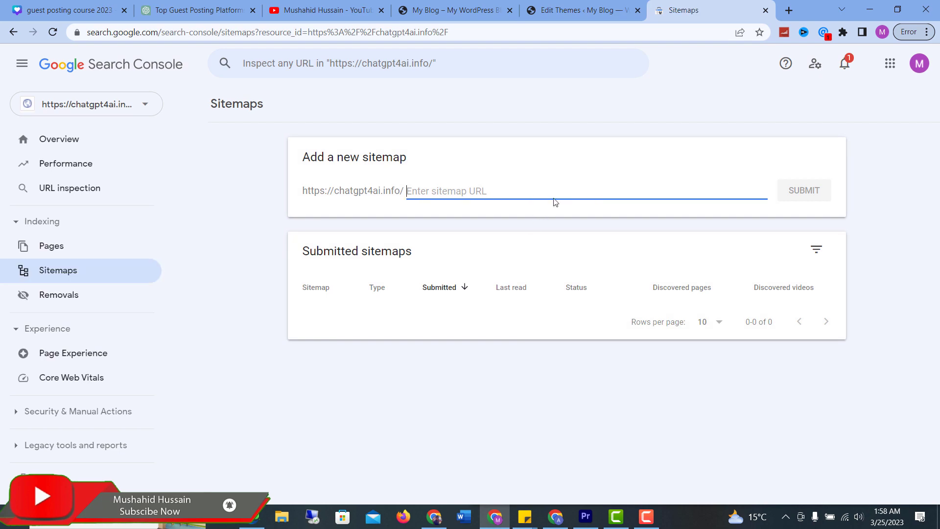
key(ctrl+v)
key(ctrl+z)
click(451, 9)
click(321, 33)
text(/site)
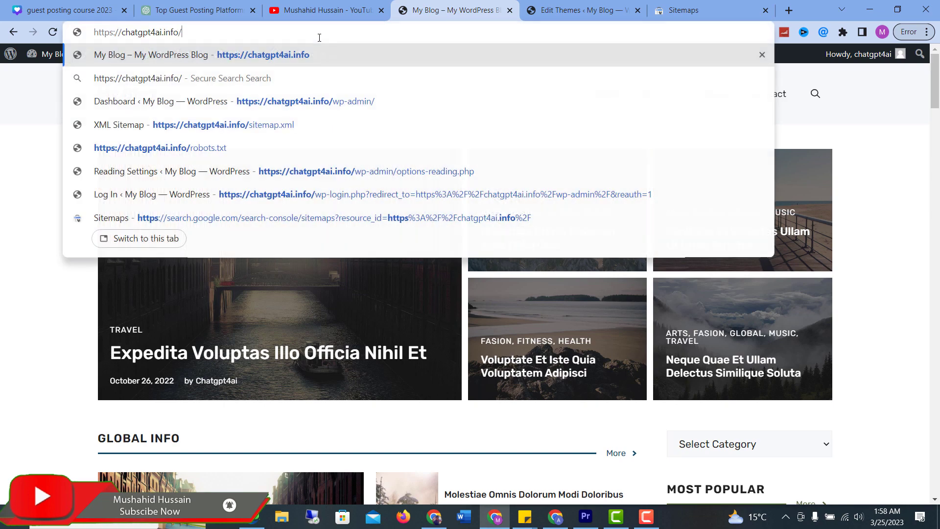
key(Down)
key(Down)
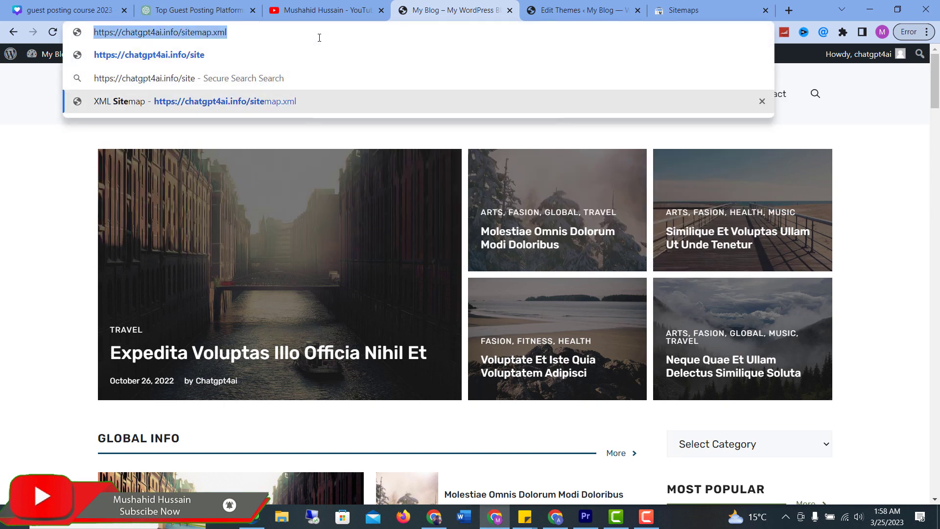
click(578, 10)
click(683, 9)
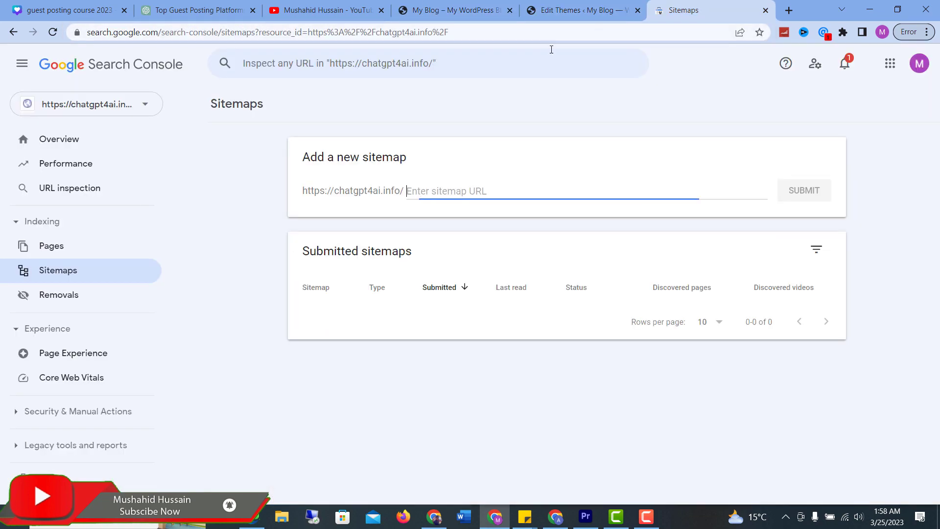
Step: Isolate sitemap.xml from the copied address and submit it as the property's new sitemap
click(569, 33)
key(ctrl+v)
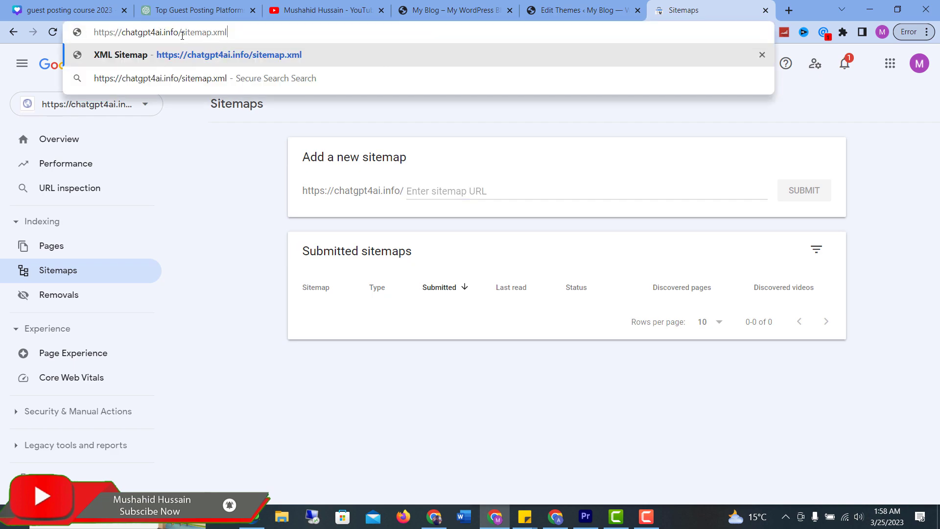
shift+click(183, 35)
key(ctrl+x)
click(590, 285)
click(575, 199)
key(ctrl+v)
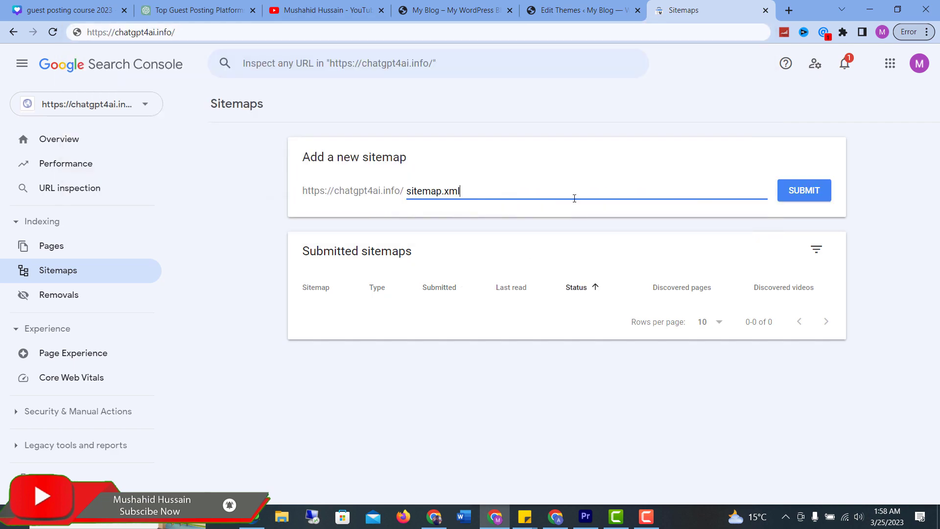
click(821, 196)
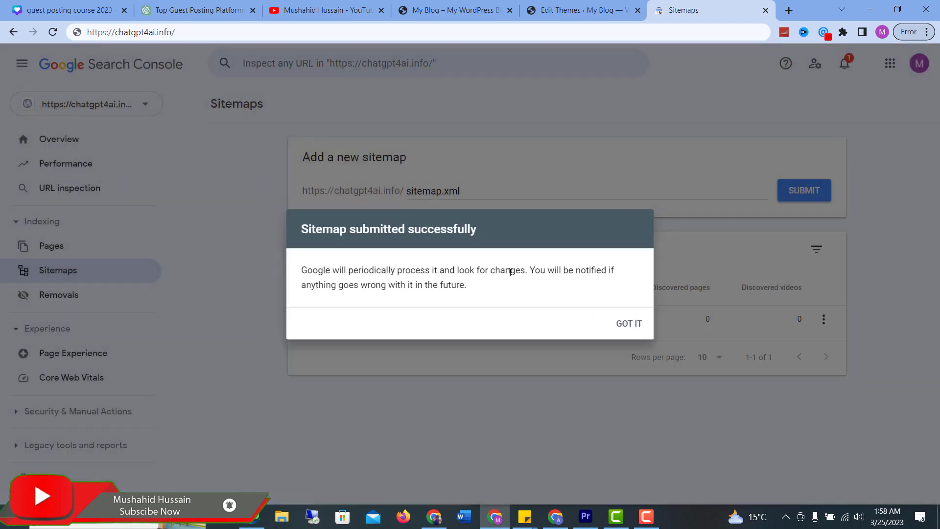
click(632, 327)
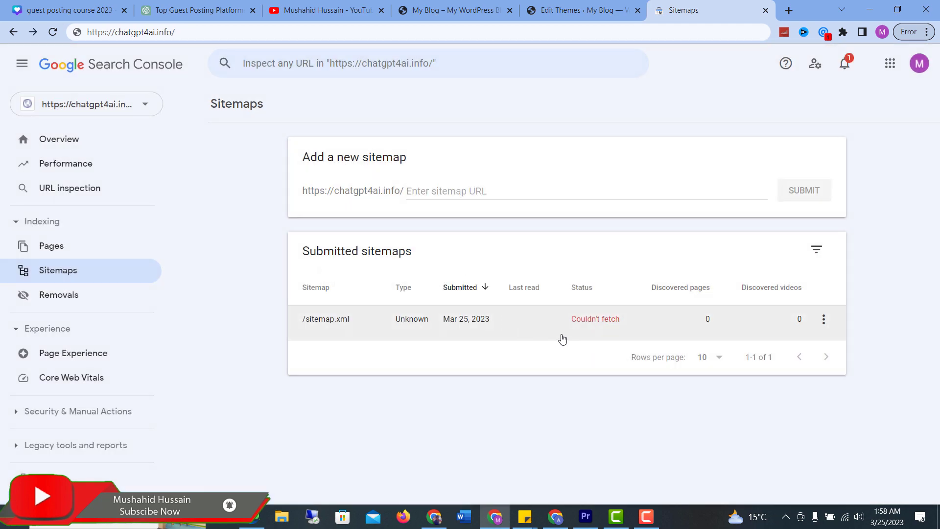
Step: Inspect the fetch details of the submitted /sitemap.xml and return to the sitemap list
drag(623, 325, 550, 325)
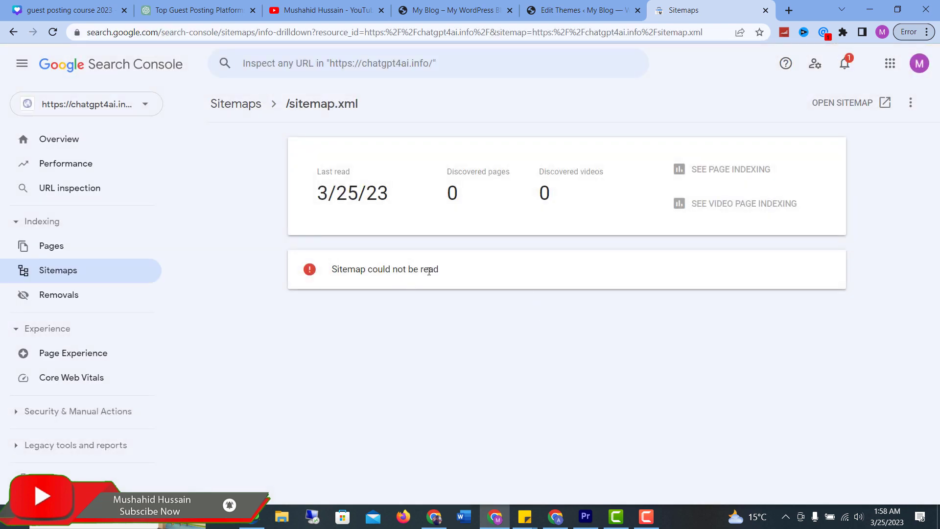
drag(424, 269, 329, 276)
click(341, 273)
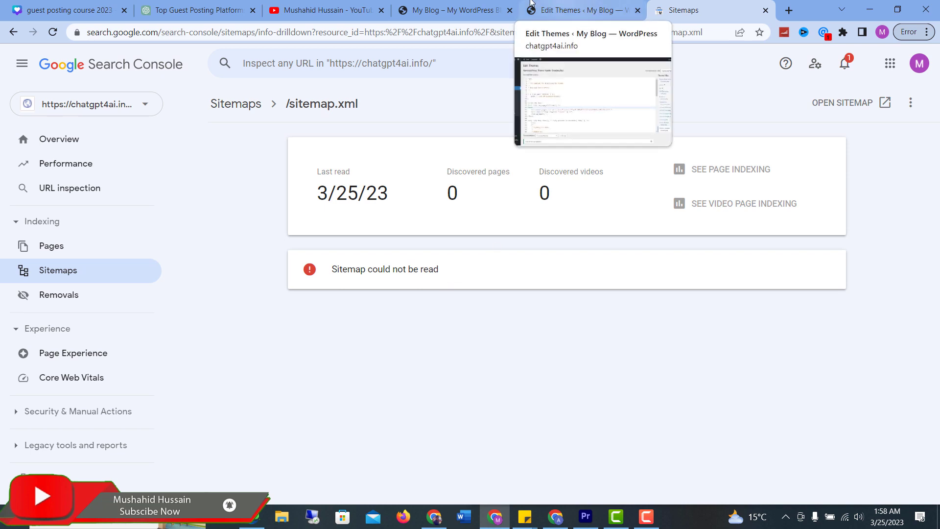
click(267, 103)
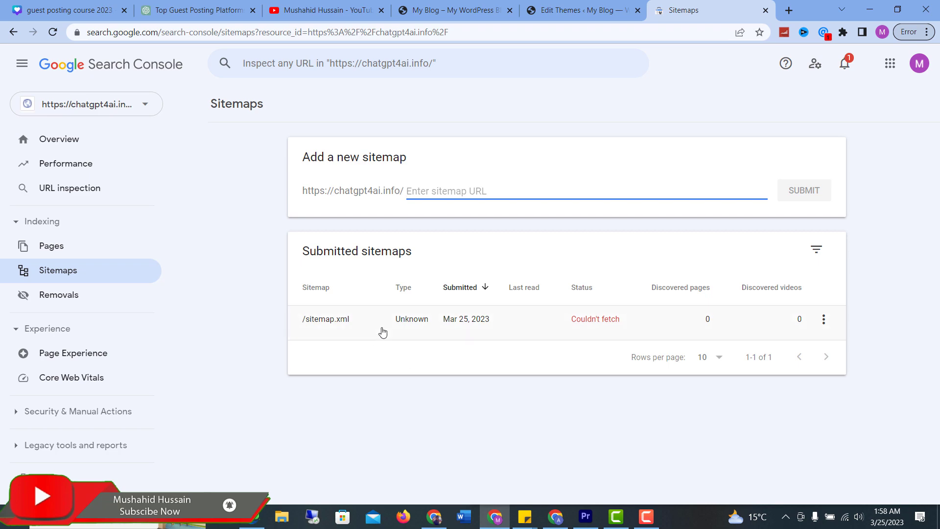
click(447, 9)
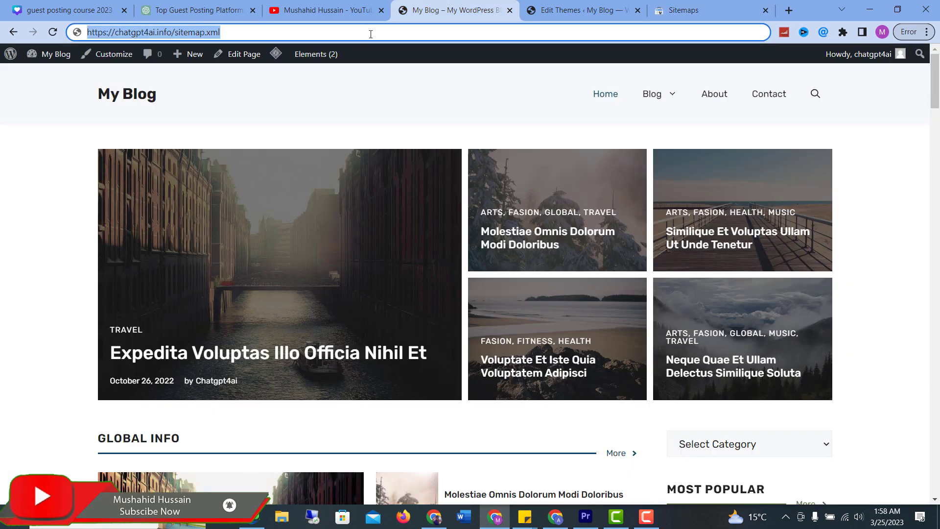
click(370, 34)
key(Return)
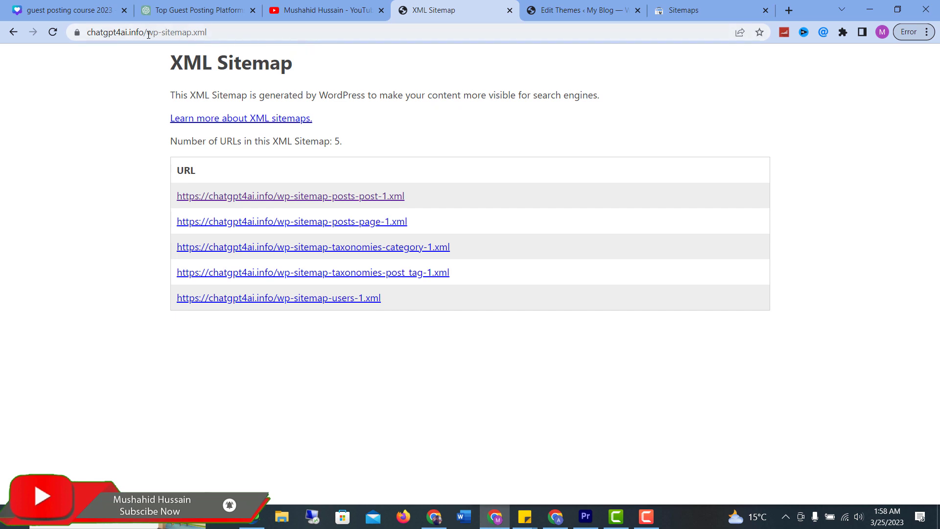
drag(149, 34, 236, 33)
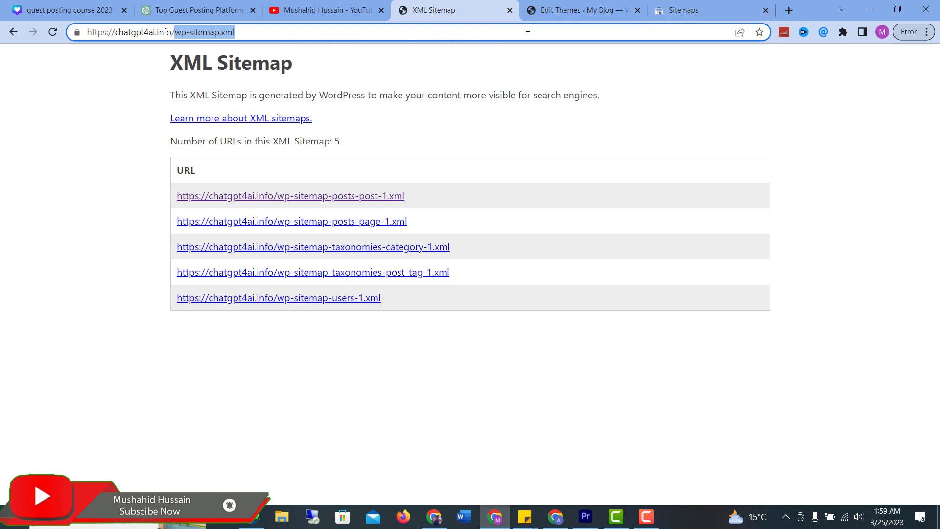
Step: Compare the blog's sitemap address, with and without the wp- prefix, against the submitted sitemap entry in Search Console
click(597, 13)
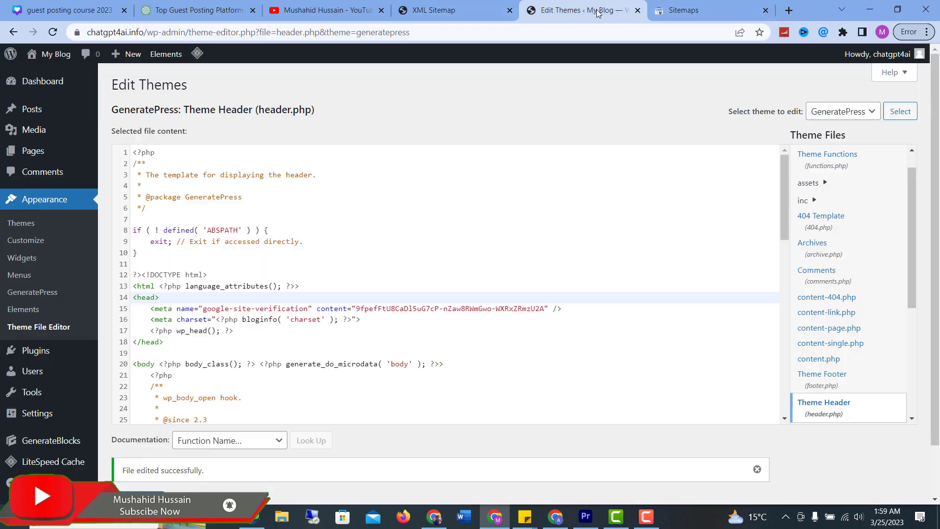
click(473, 9)
click(273, 36)
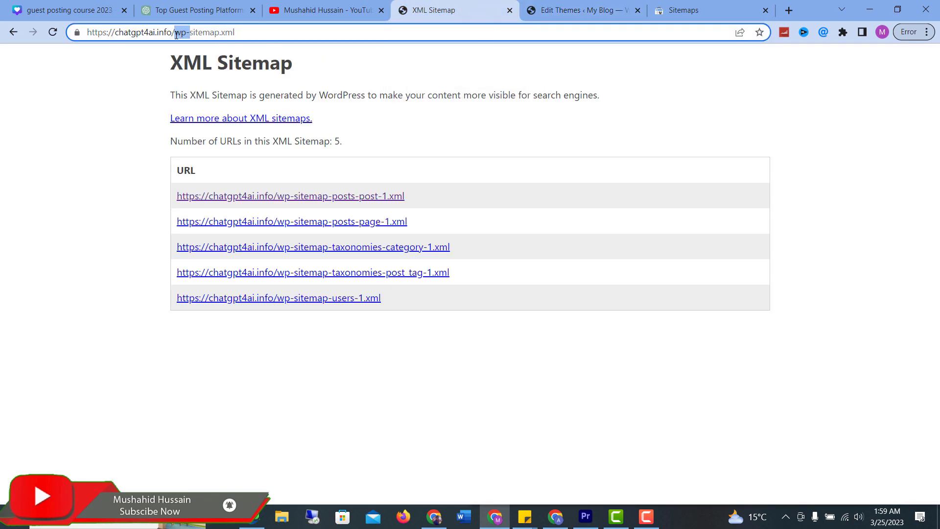
key(BackSpace)
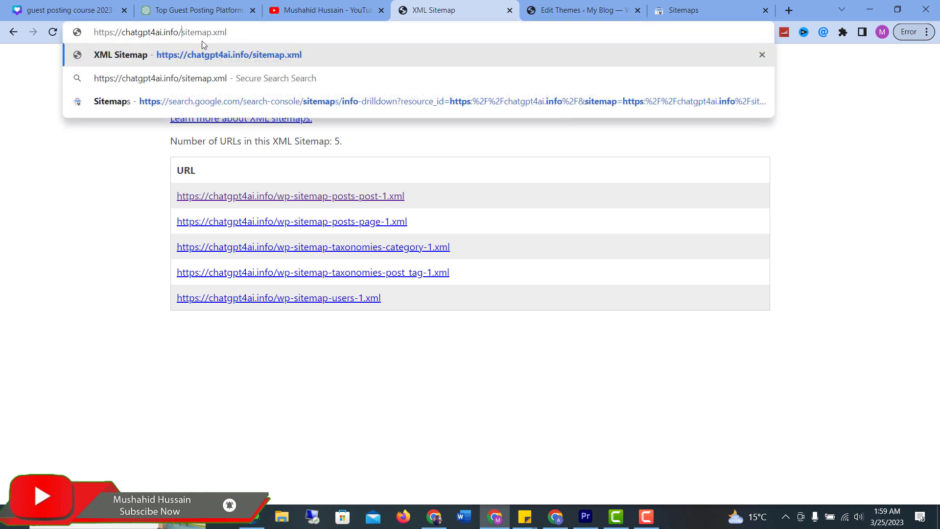
drag(231, 33, 186, 32)
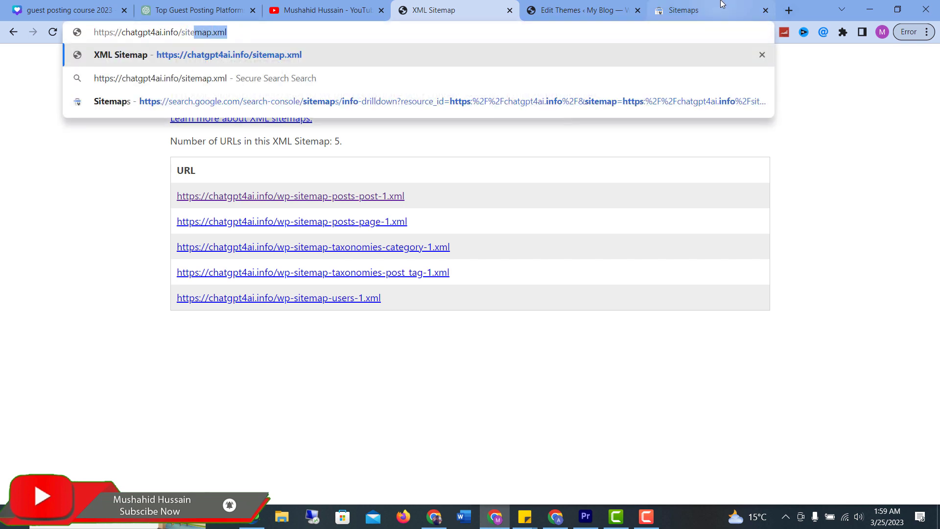
click(710, 9)
drag(349, 320, 301, 325)
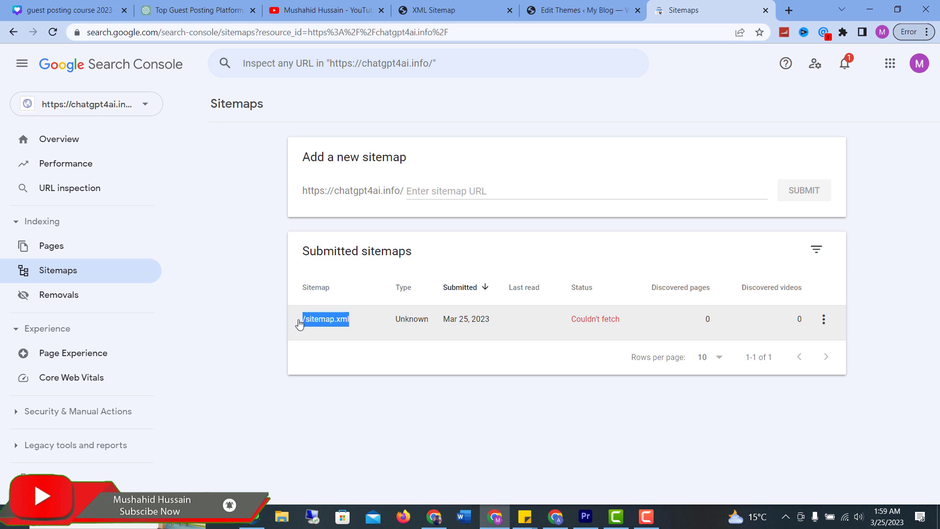
drag(299, 324, 284, 325)
click(287, 207)
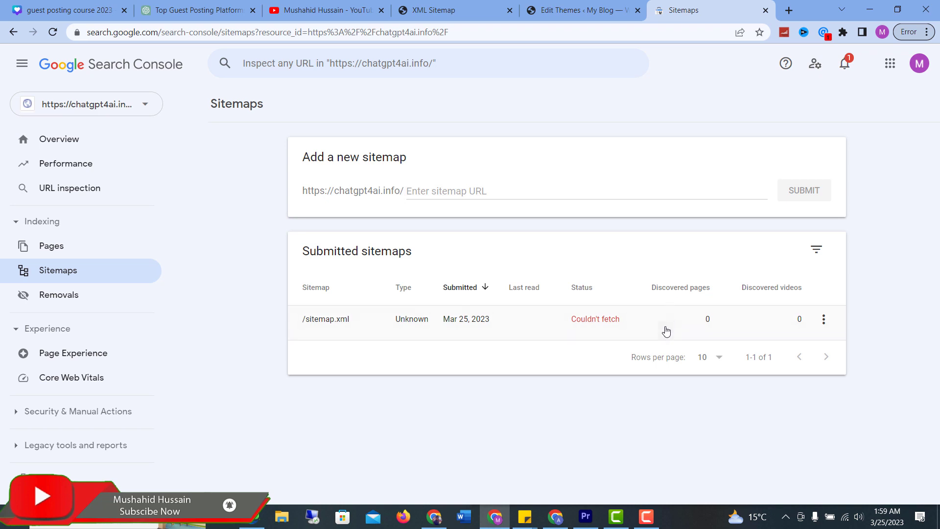
Step: Open the submitted /sitemap.xml entry and remove that sitemap from the property
click(827, 321)
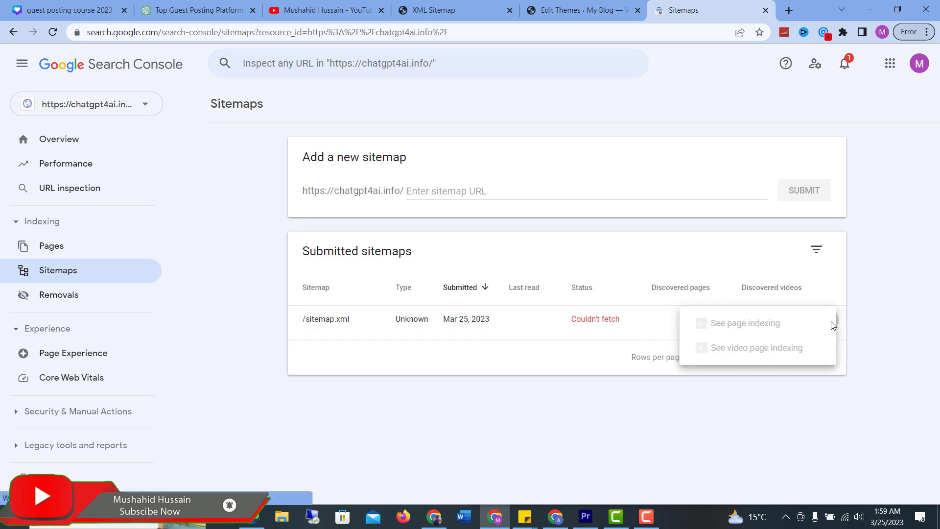
click(622, 329)
click(911, 102)
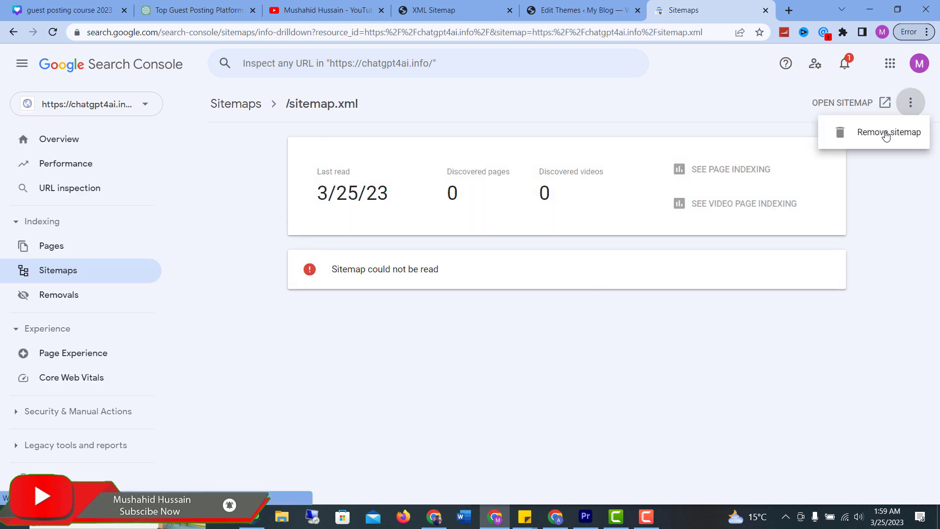
click(886, 131)
click(605, 294)
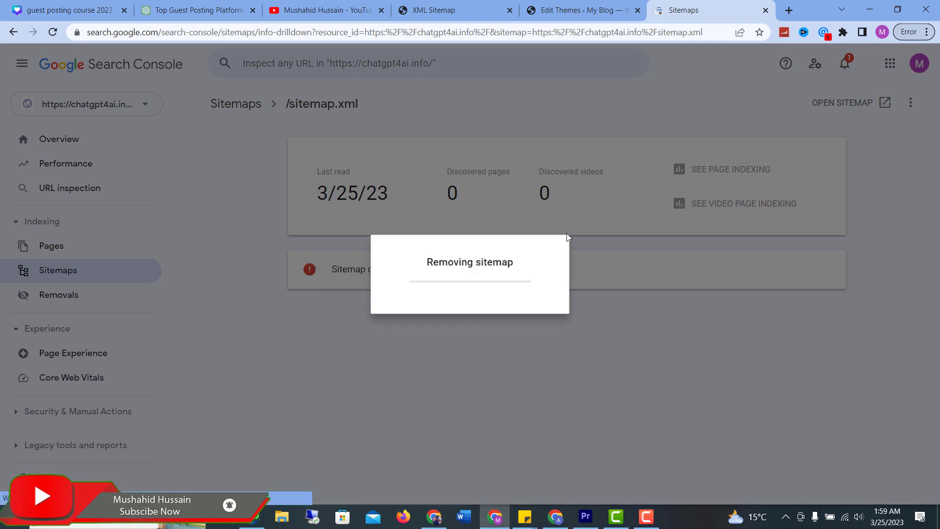
Step: Submit wp-sitemap.xml as a new sitemap for the property and dismiss the submission notice
click(488, 192)
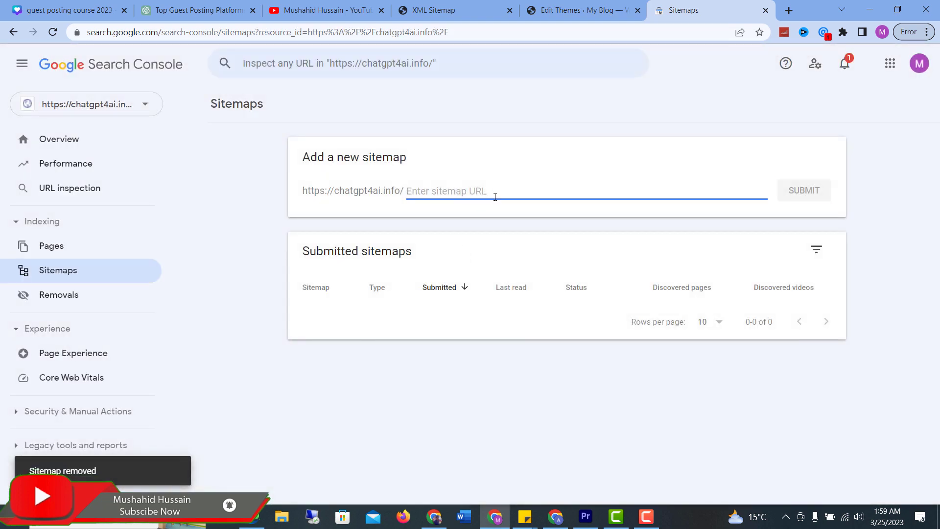
key(ctrl+v)
drag(416, 192, 526, 189)
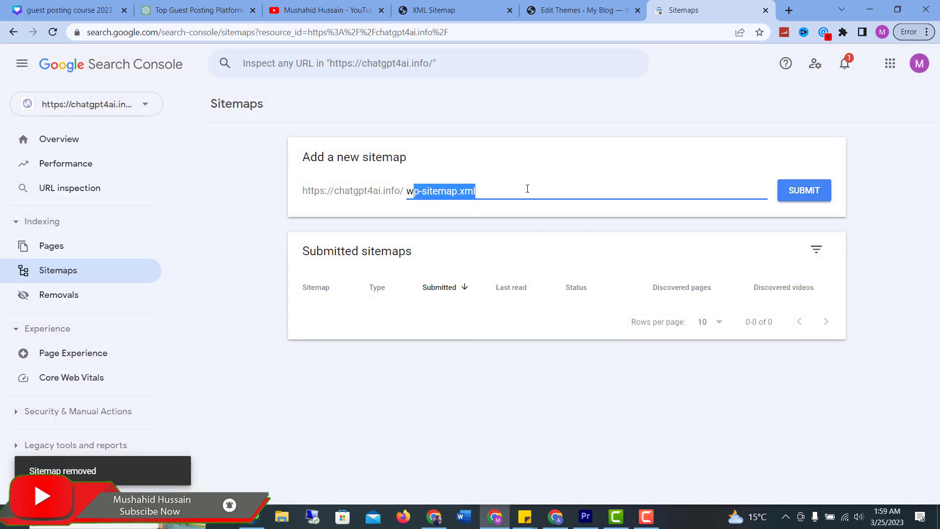
click(527, 188)
click(804, 190)
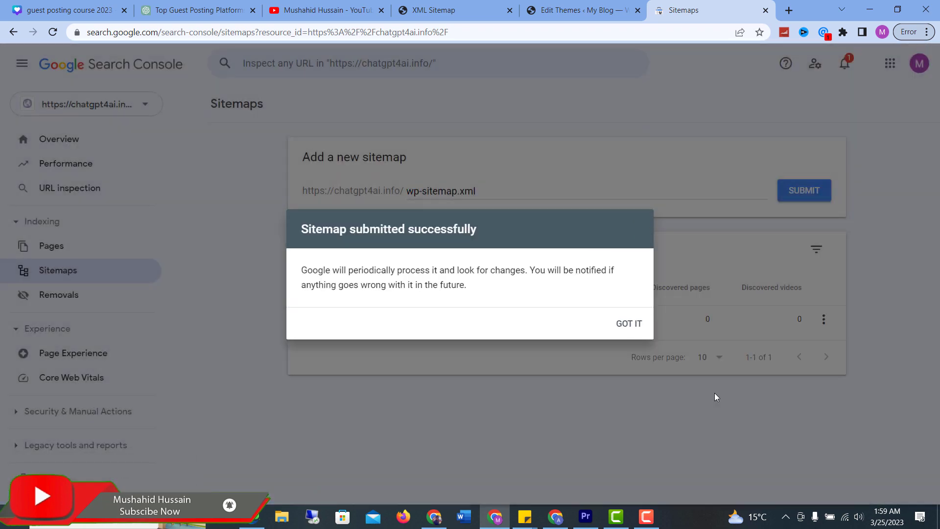
click(632, 323)
Step: Inspect the details of the submitted /wp-sitemap.xml entry, view its live sitemap, and return to the sitemap list
click(504, 326)
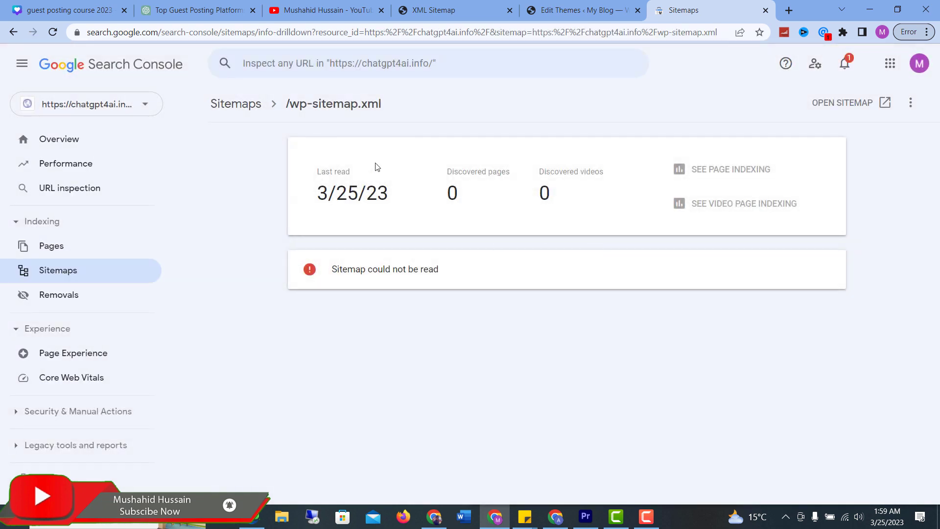
click(833, 103)
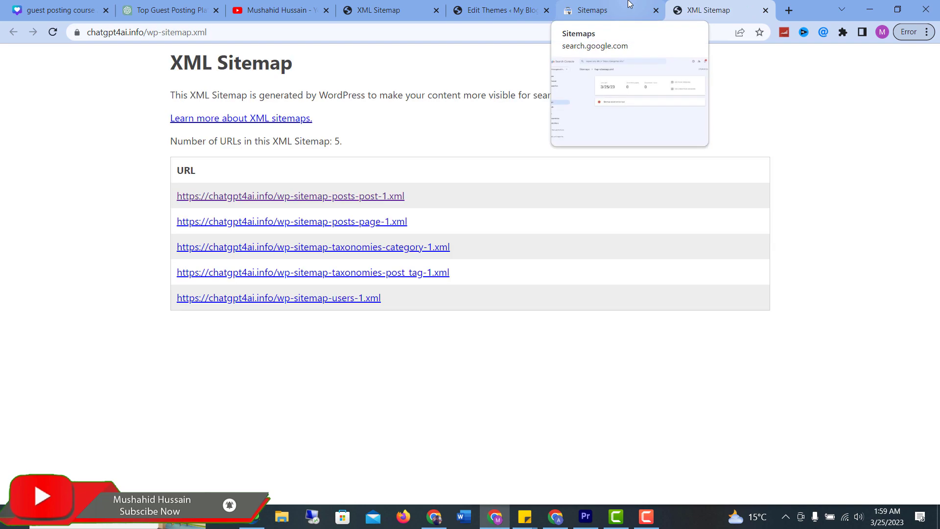
click(630, 4)
click(252, 102)
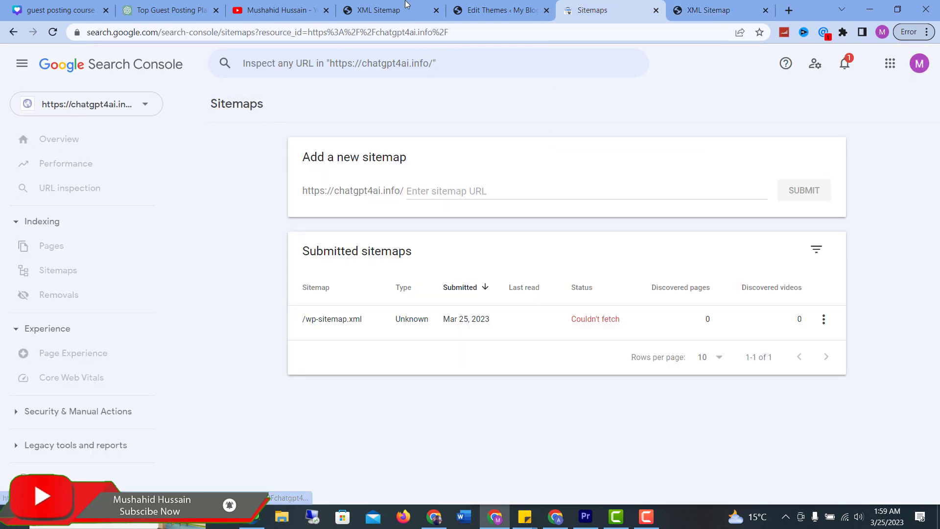
Step: Go to the blog's WordPress admin and search the plugins available to add for "sitemap"
click(405, 4)
click(504, 5)
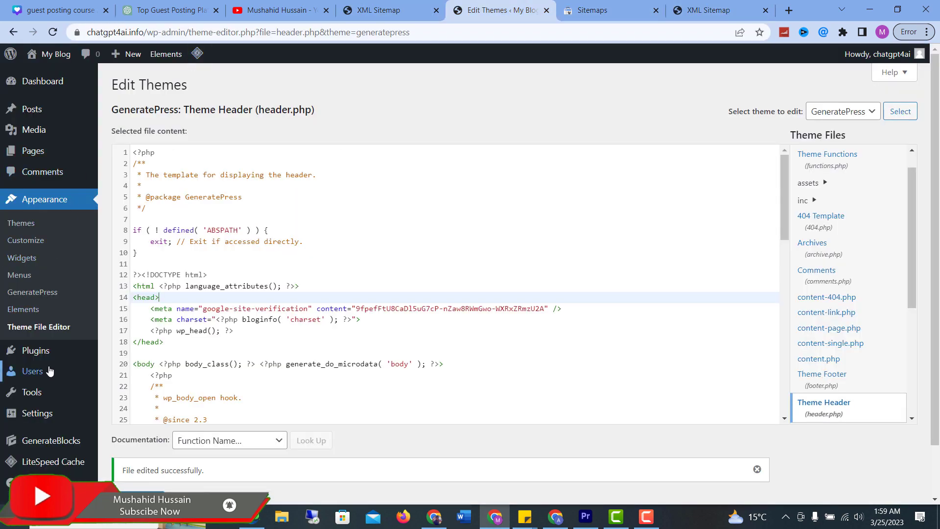
click(135, 371)
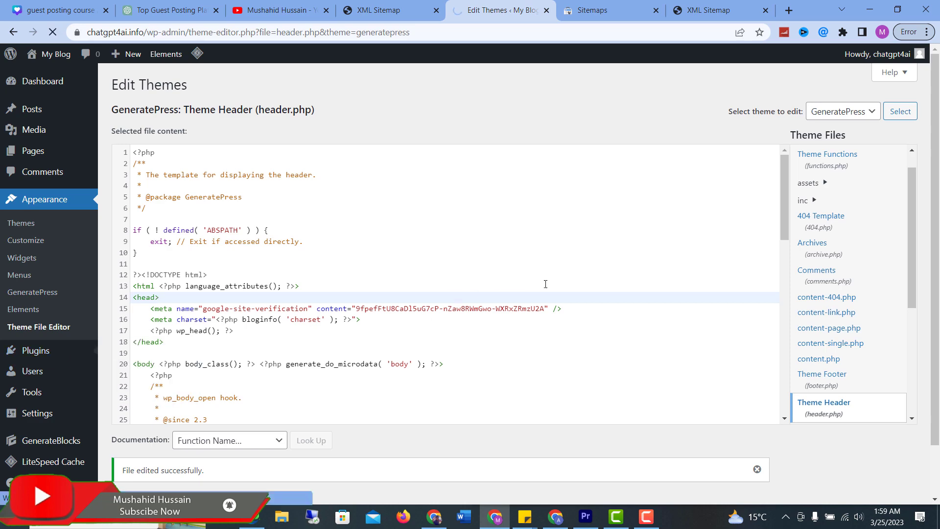
click(819, 119)
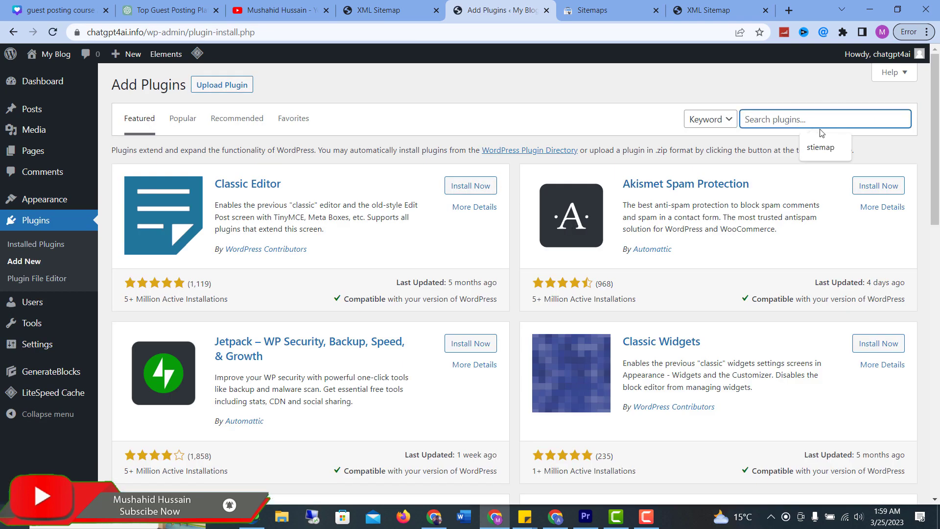
key(Down)
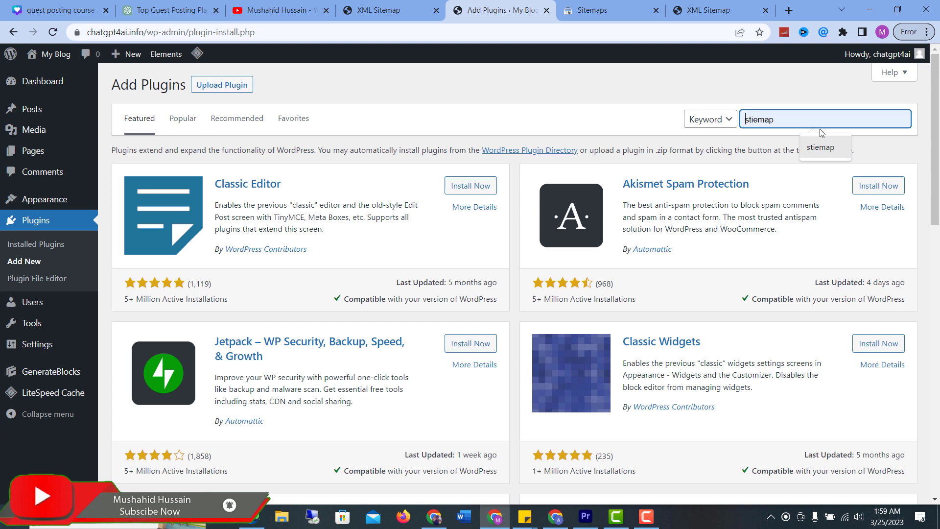
text(sitem)
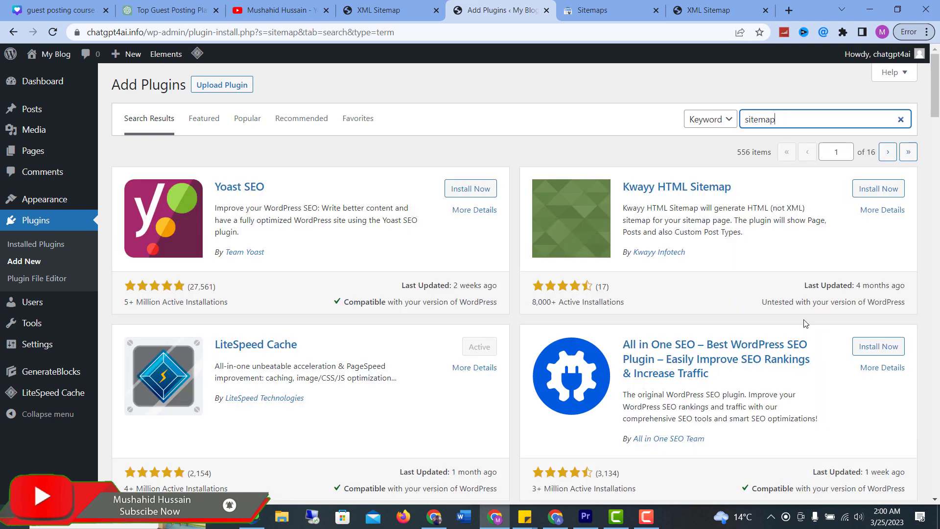
Step: Install and activate the All in One SEO plugin from the search results
click(877, 342)
scroll(735, 265, down, 2)
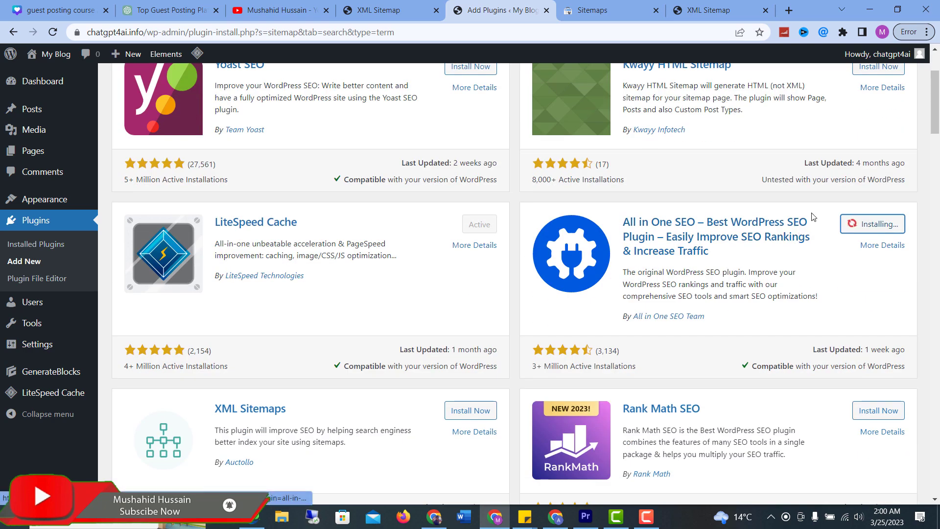
scroll(796, 237, down, 3)
scroll(795, 243, up, 3)
scroll(784, 240, down, 3)
scroll(789, 237, up, 3)
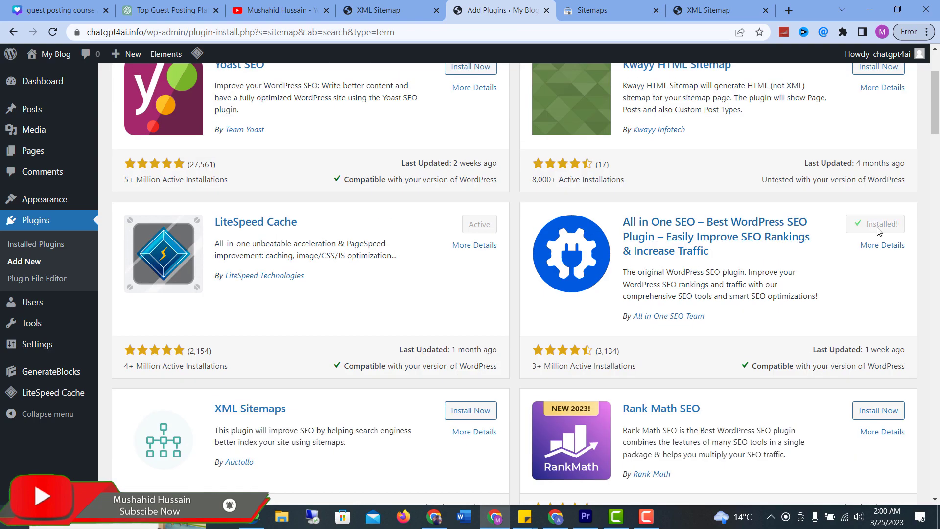
click(881, 225)
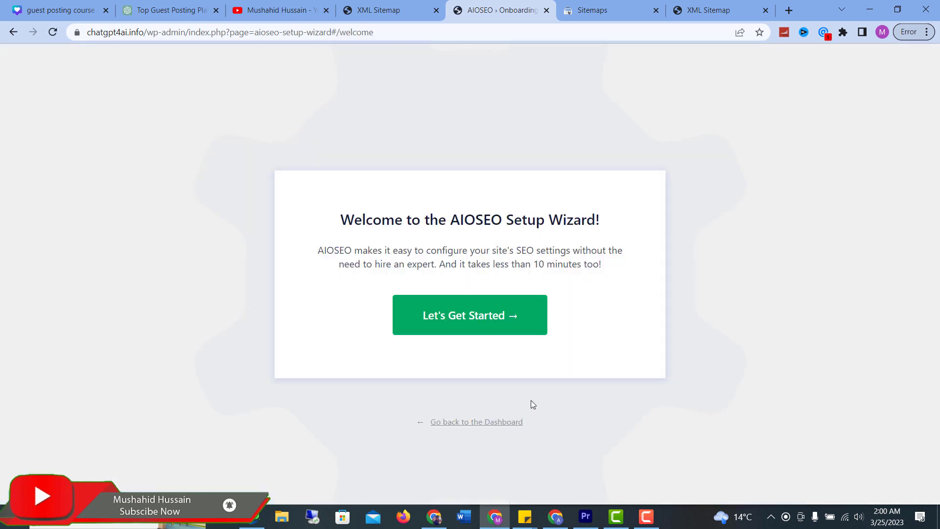
Step: Skip the AIOSEO setup wizard, decline usage tracking, and open the plugin's Sitemaps settings
click(493, 421)
click(510, 313)
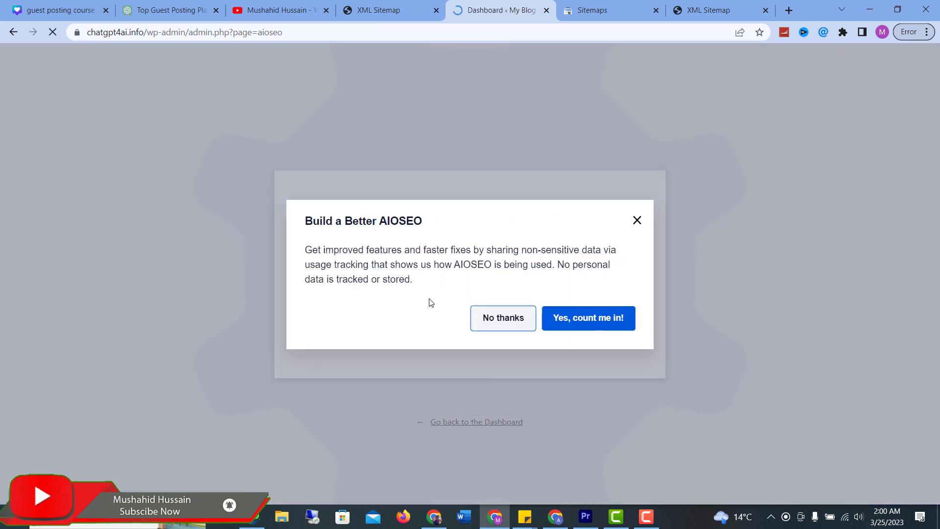
scroll(60, 343, down, 3)
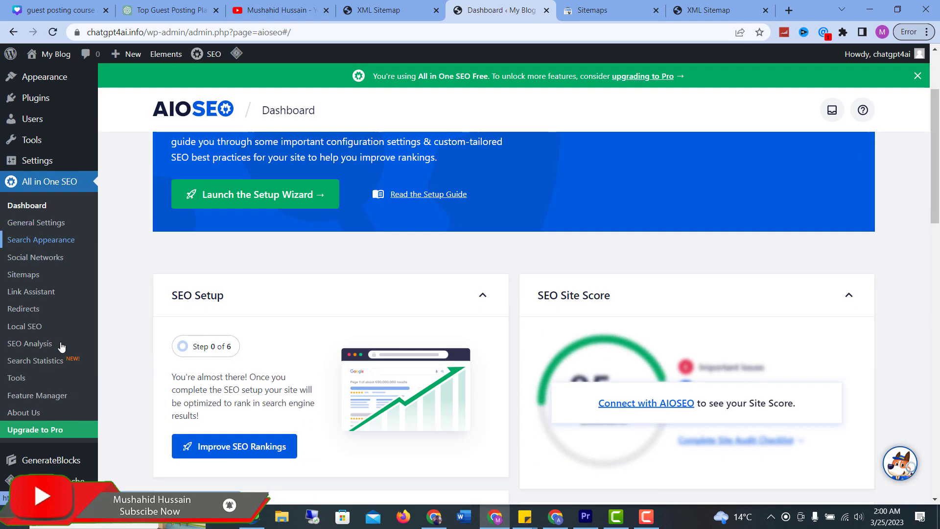
click(34, 275)
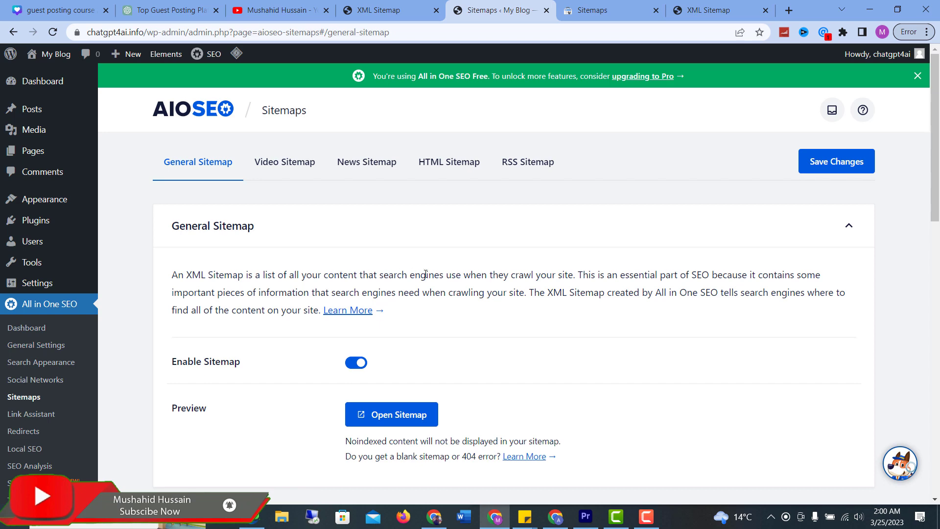
Step: Open the general sitemap generated by All in One SEO and copy sitemap.xml from its address
scroll(424, 272, down, 2)
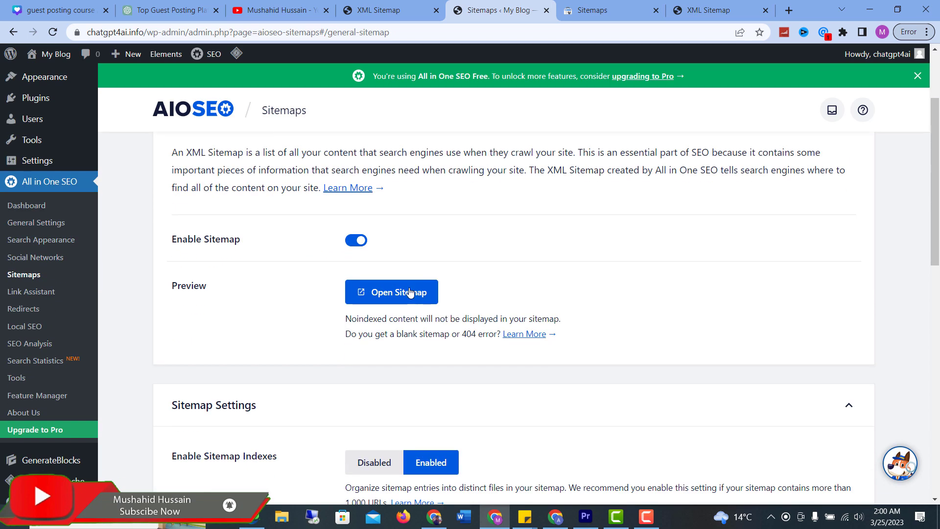
click(397, 293)
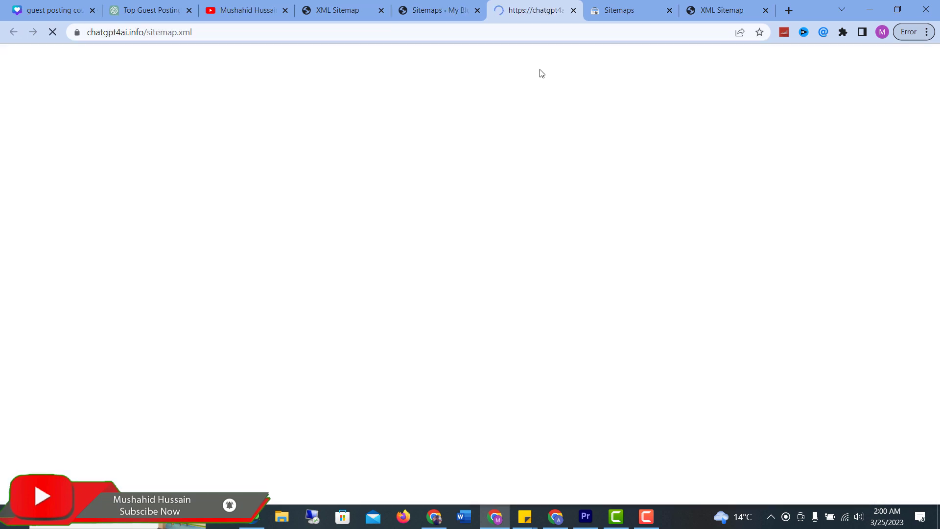
drag(145, 32, 193, 32)
key(ctrl+c)
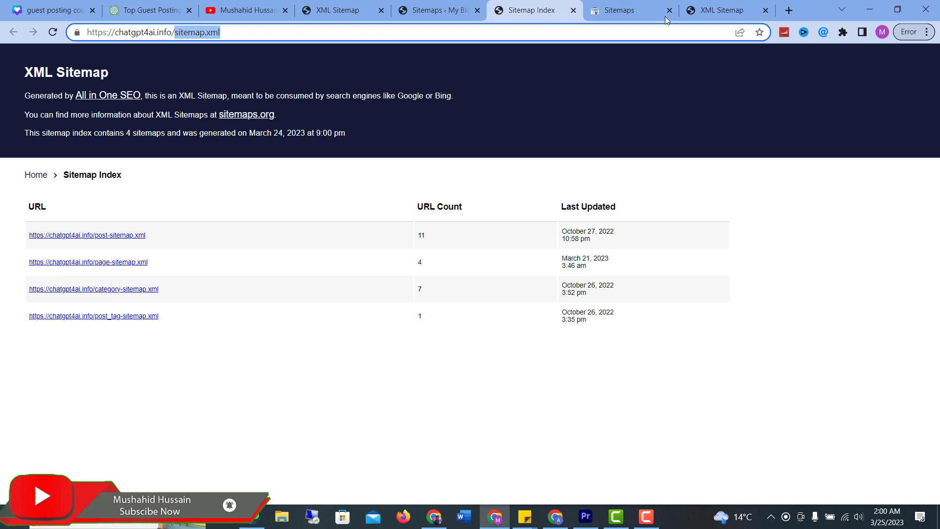
Step: Submit sitemap.xml as a new sitemap in Search Console and dismiss the submission notice
click(639, 5)
click(470, 186)
key(ctrl+v)
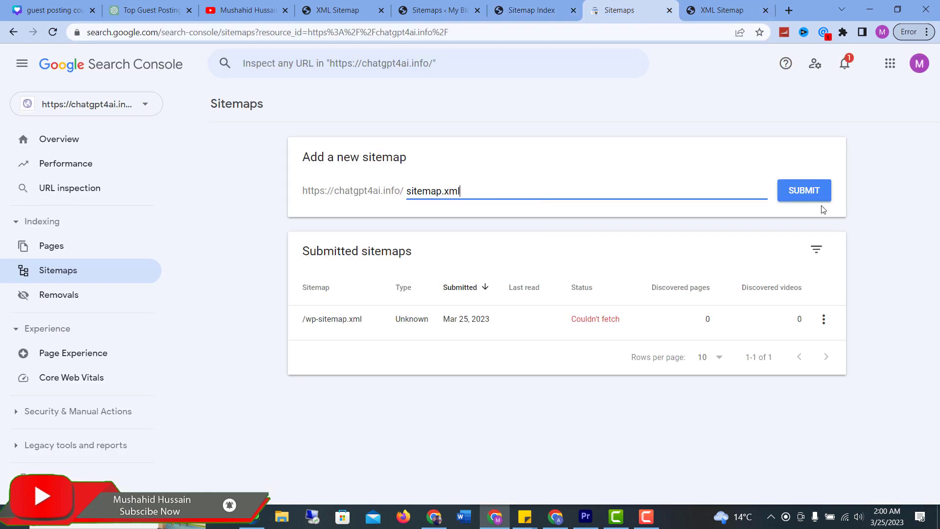
click(815, 196)
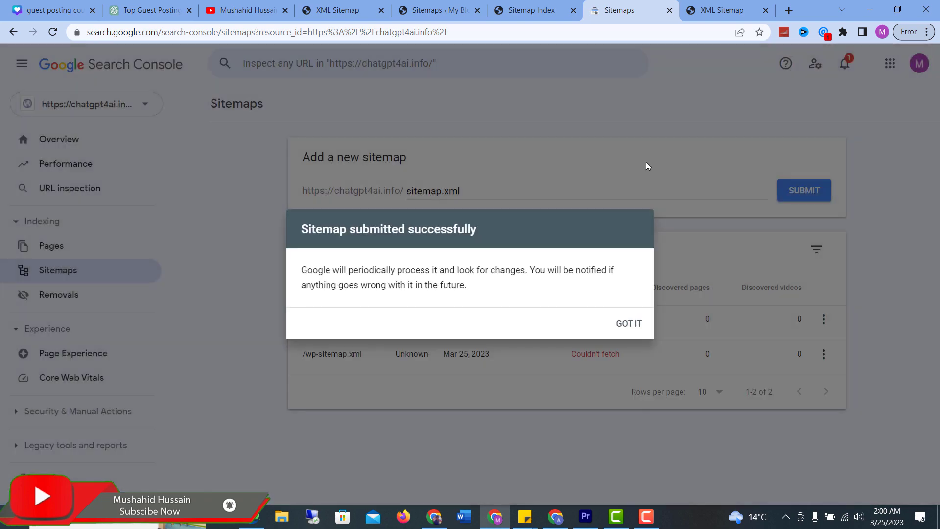
click(629, 323)
Step: Open the submitted /sitemap.xml entry and review the general sitemap settings of All in One SEO
click(503, 321)
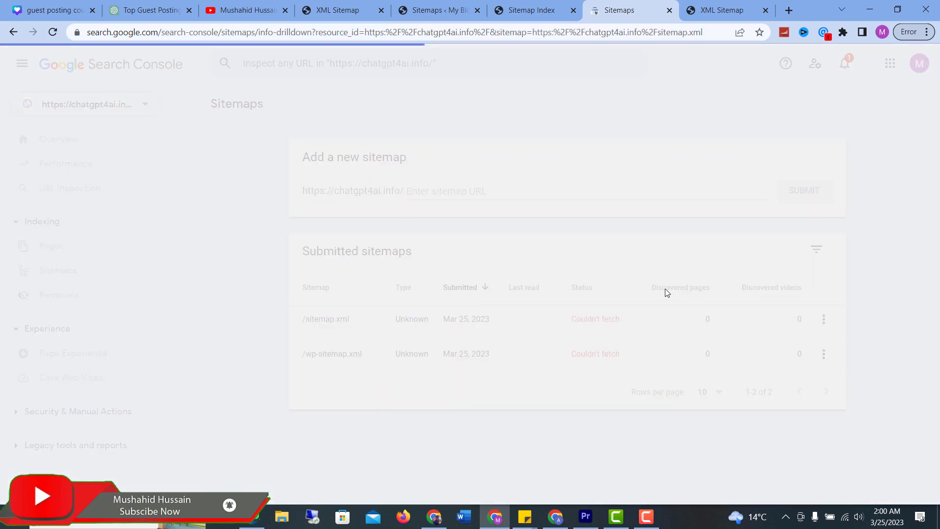
click(438, 10)
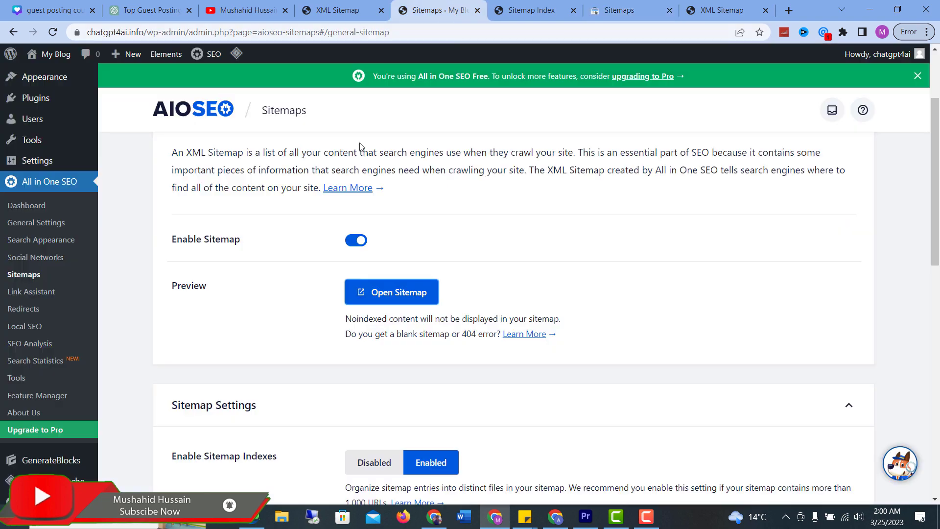
scroll(75, 344, down, 6)
scroll(82, 267, up, 6)
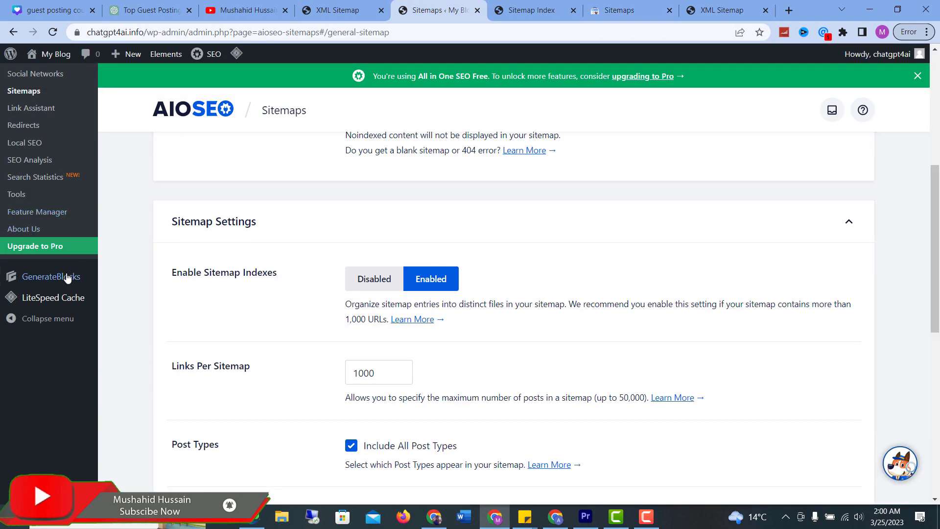
Step: Check the search engine visibility option in WordPress's Reading settings, and close that tab and the generated sitemap's tab
mouse_move(54, 221)
middle_click(138, 260)
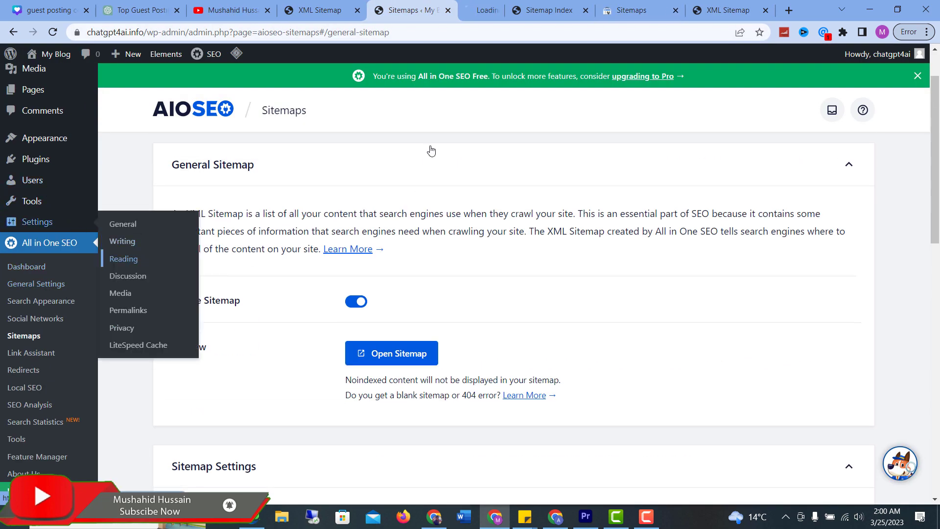
click(469, 12)
scroll(467, 252, down, 1)
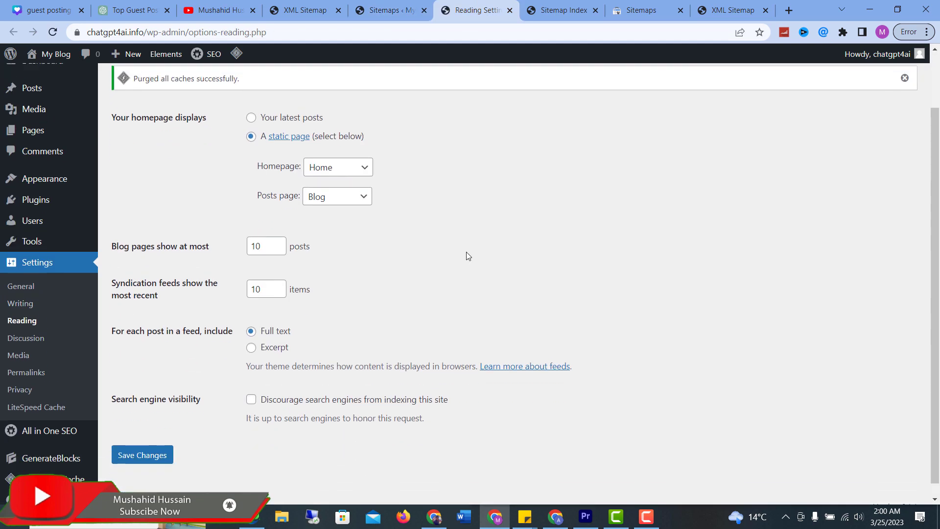
scroll(466, 252, up, 2)
click(510, 10)
click(512, 13)
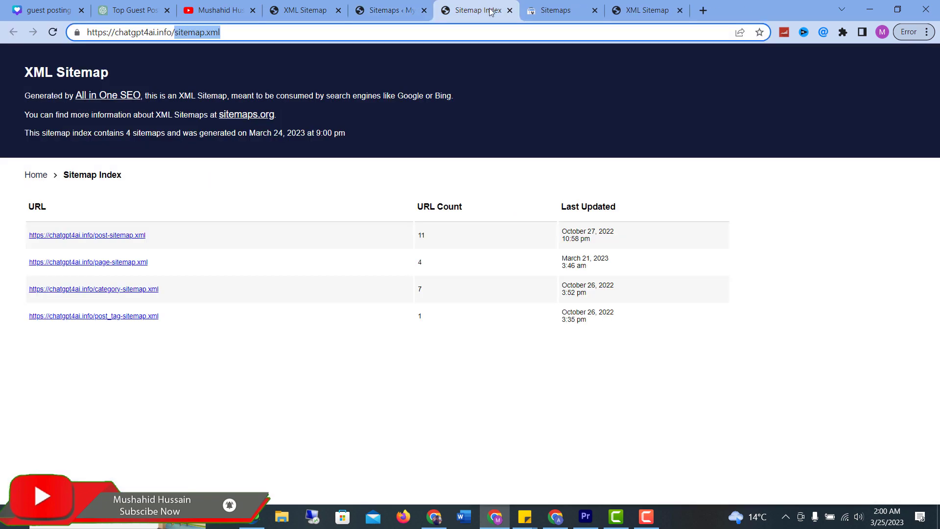
click(512, 11)
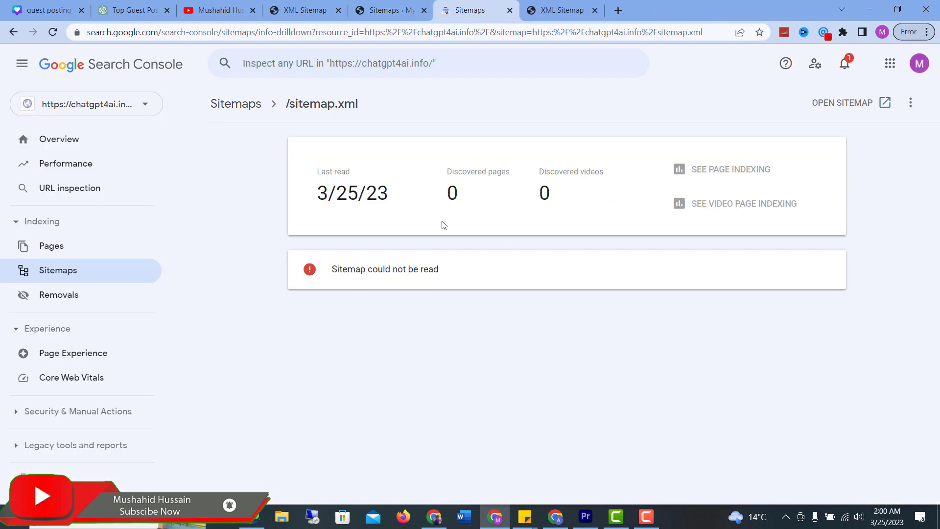
click(880, 102)
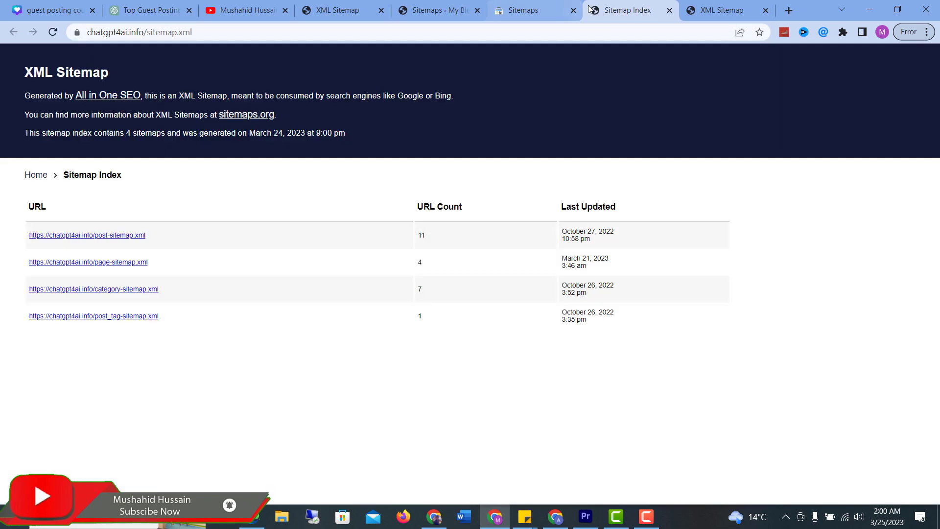
click(544, 6)
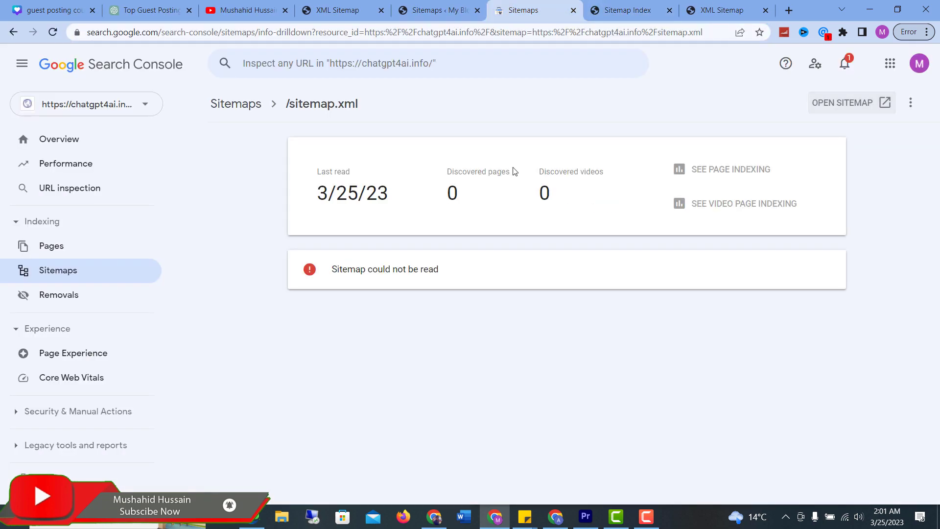
click(240, 107)
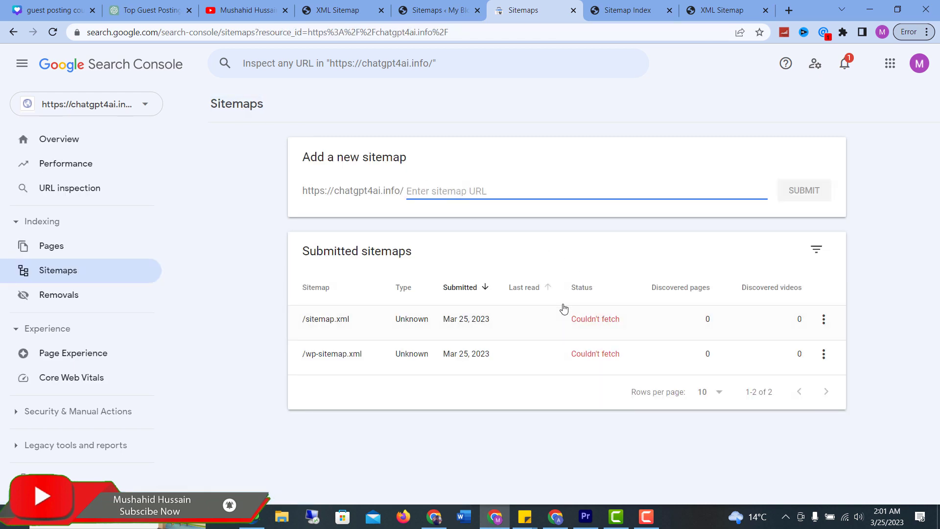
click(635, 327)
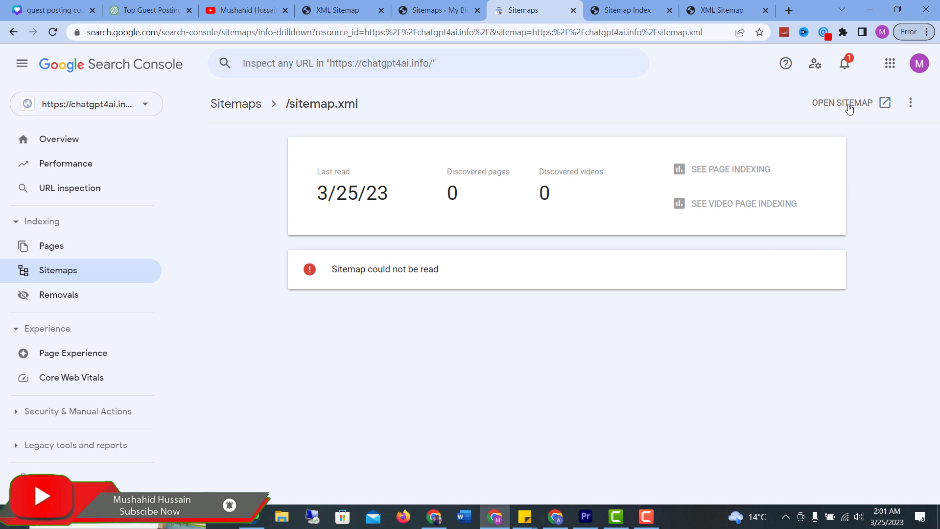
click(642, 6)
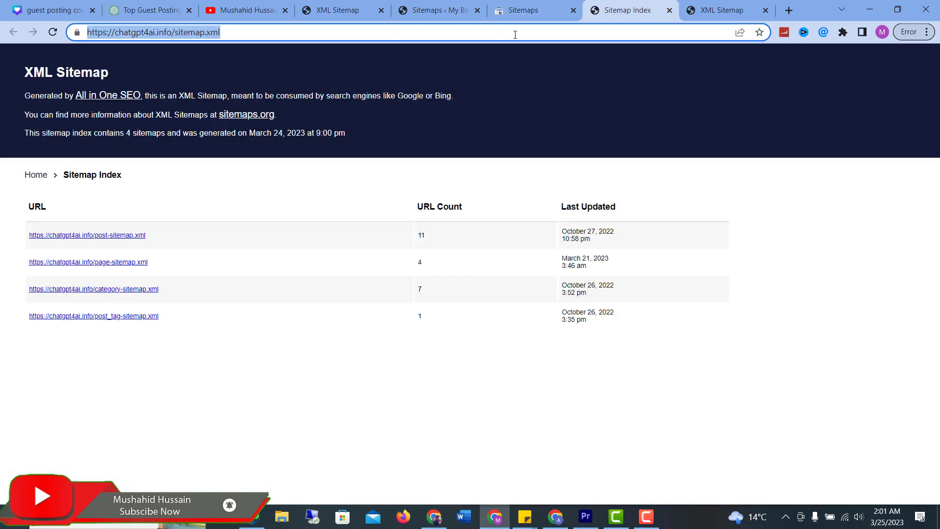
click(529, 9)
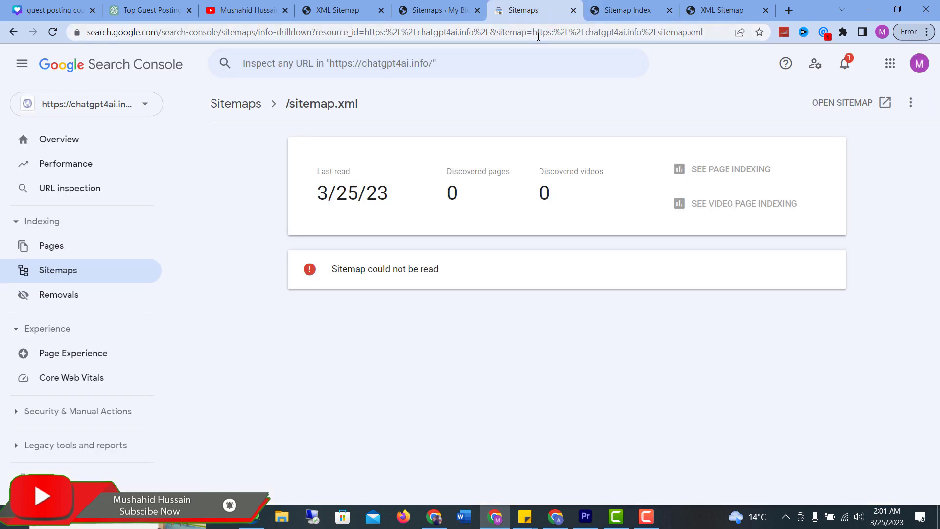
Step: Remove the /wp-sitemap.xml entry from the submitted sitemaps in Search Console
click(244, 115)
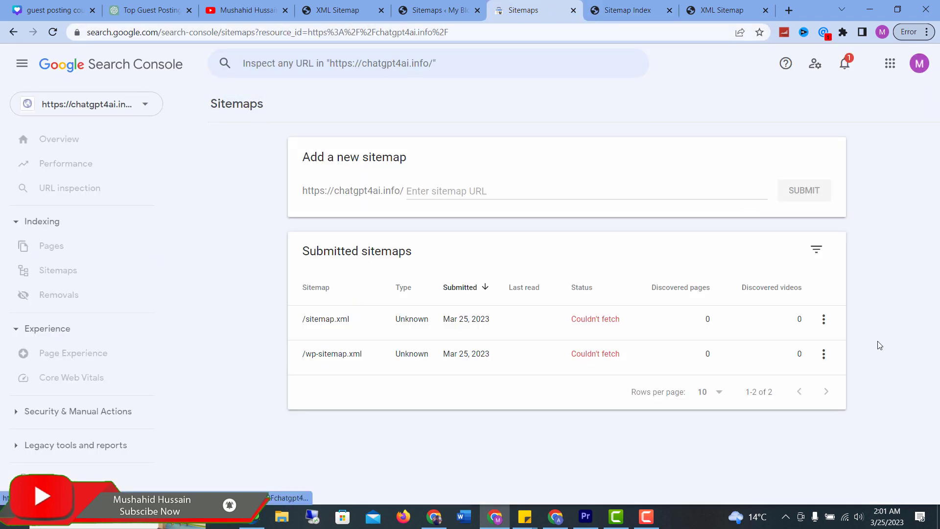
click(765, 358)
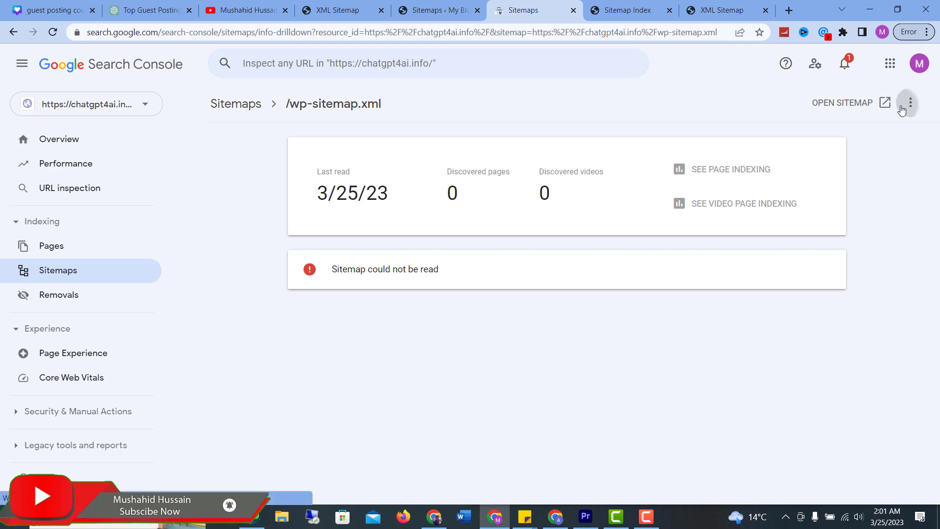
click(910, 102)
click(879, 137)
click(589, 292)
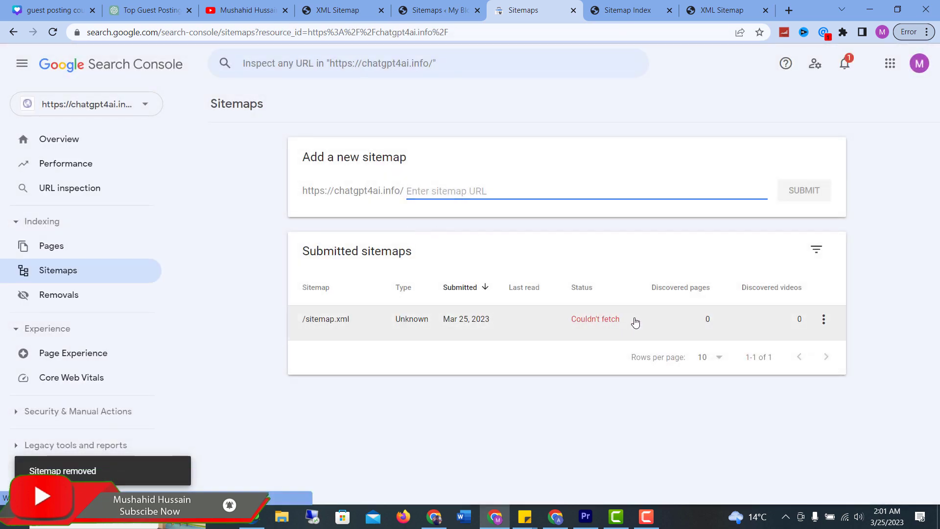
Step: Remove the remaining /sitemap.xml entry from the submitted sitemaps
click(634, 321)
click(911, 103)
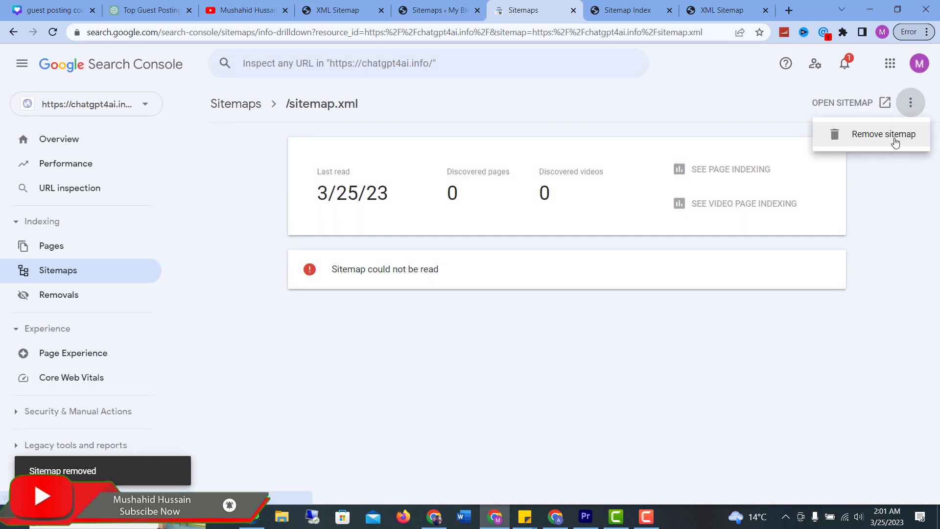
click(888, 142)
click(605, 294)
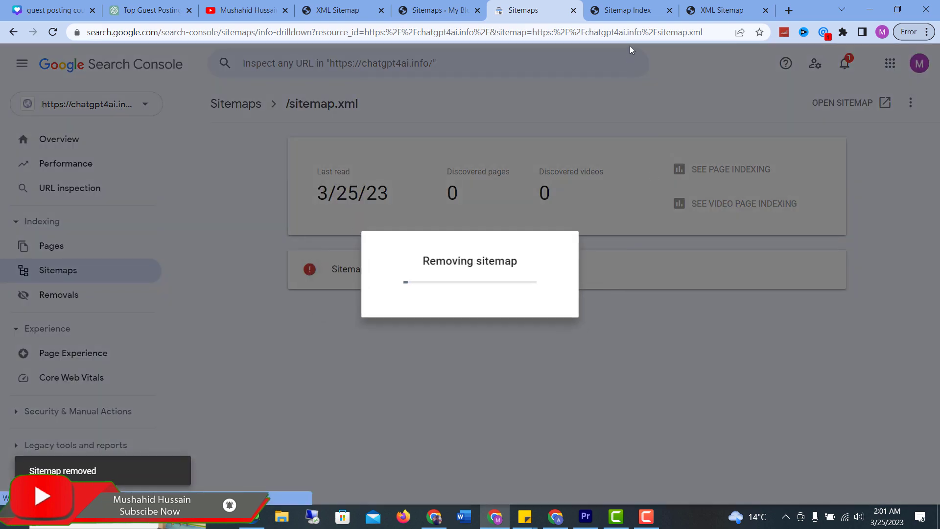
Step: Submit sitemap.xml again, taking its file name from the live sitemap's address, and open the resubmitted entry
click(626, 6)
click(252, 33)
key(ctrl+shift+Left)
key(ctrl+shift+Left)
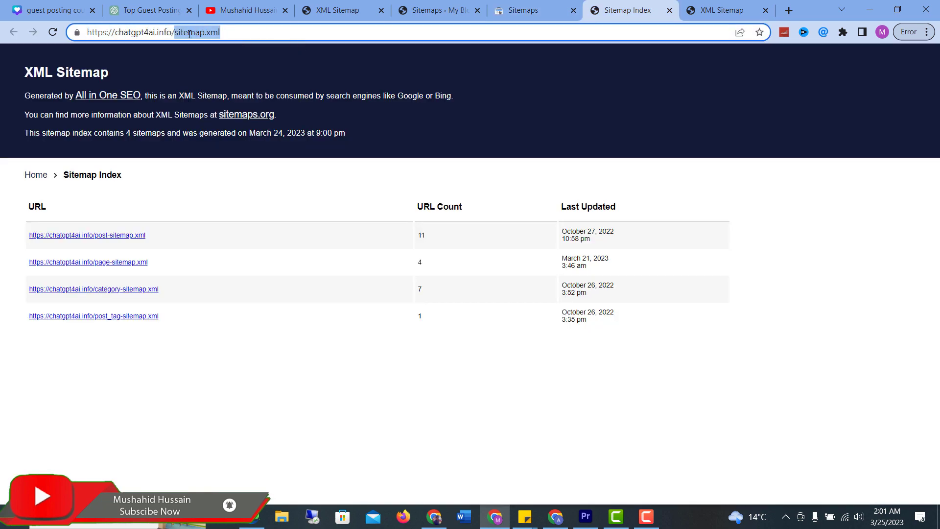
click(519, 9)
text(sitemap.xml)
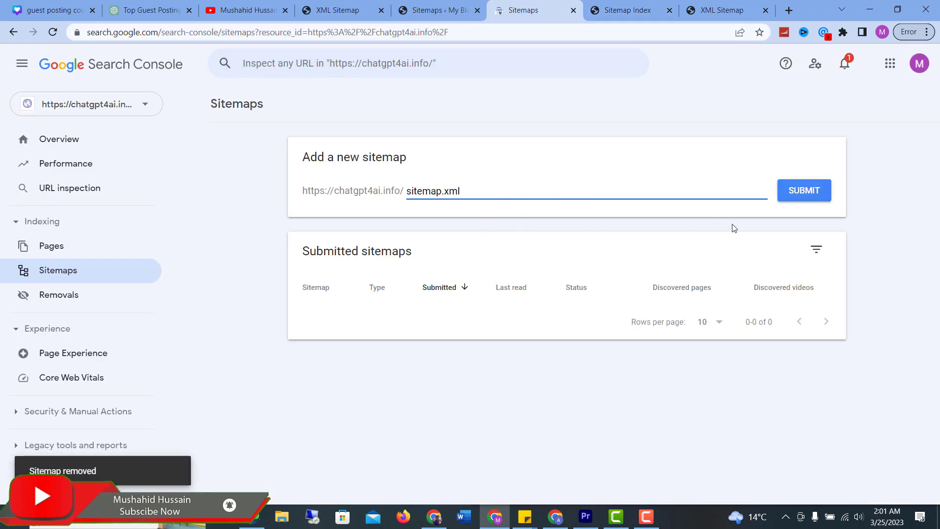
click(811, 191)
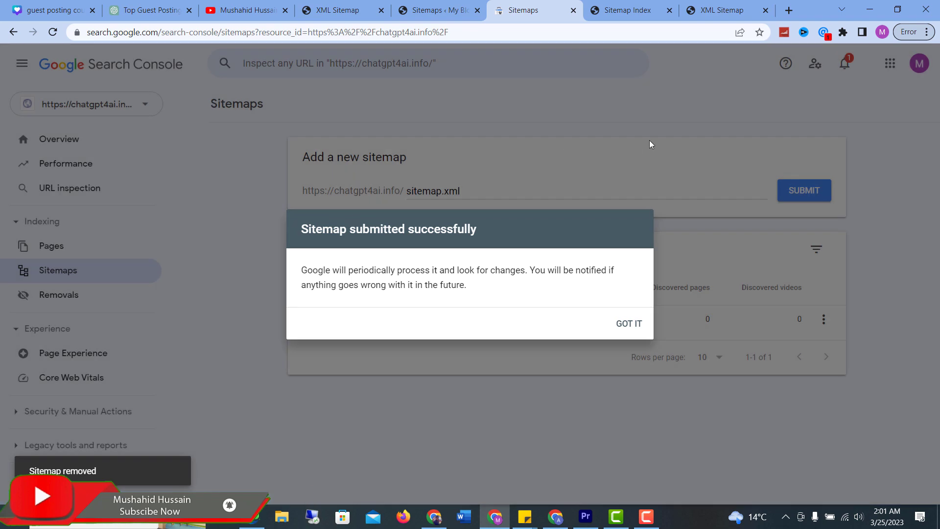
click(628, 322)
click(570, 324)
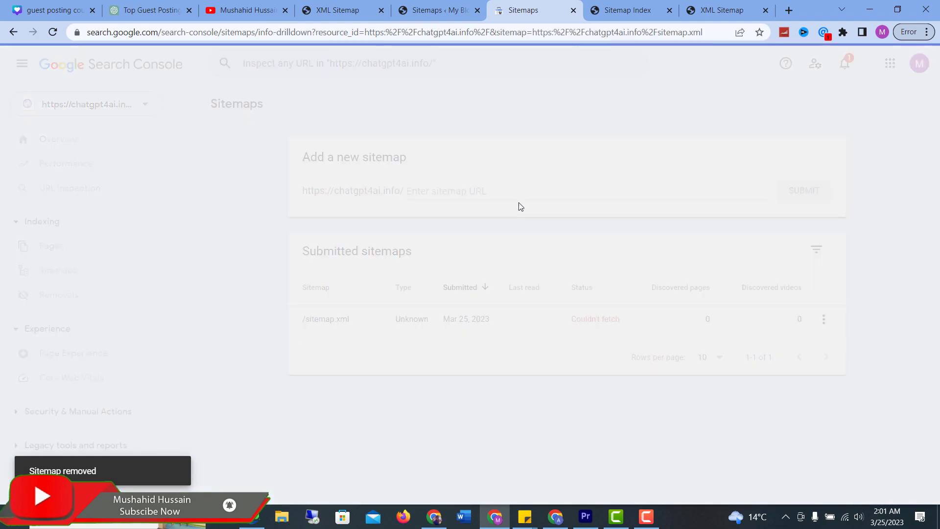
Step: Look over the blog's live home page, and return to the sitemap entry in Search Console
click(438, 10)
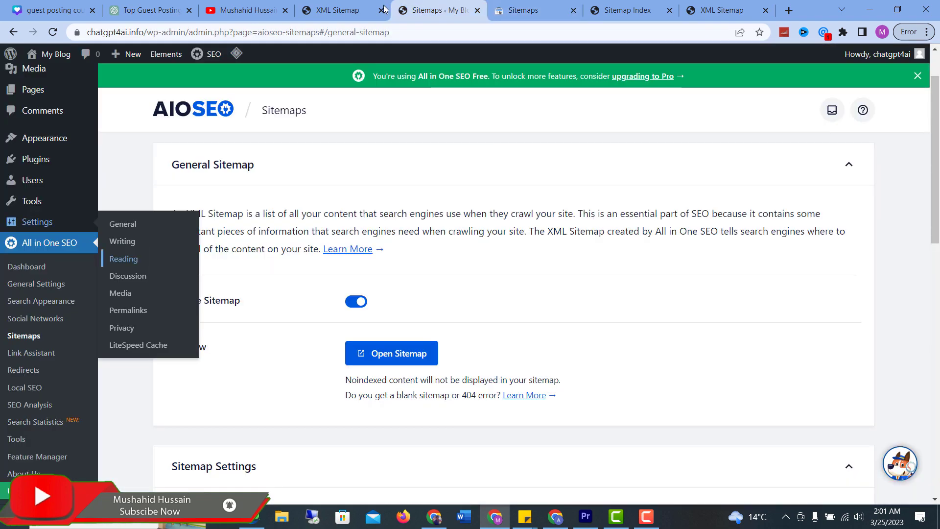
click(356, 7)
click(438, 10)
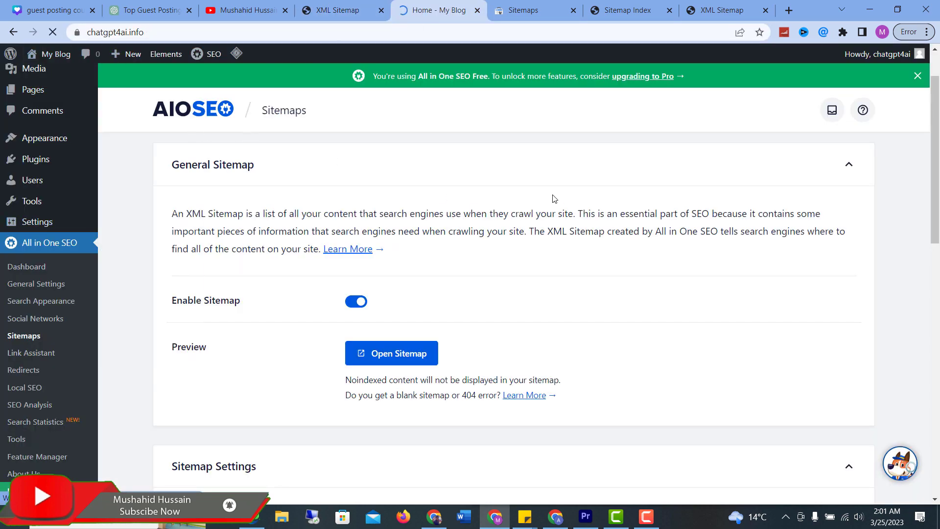
scroll(394, 171, down, 5)
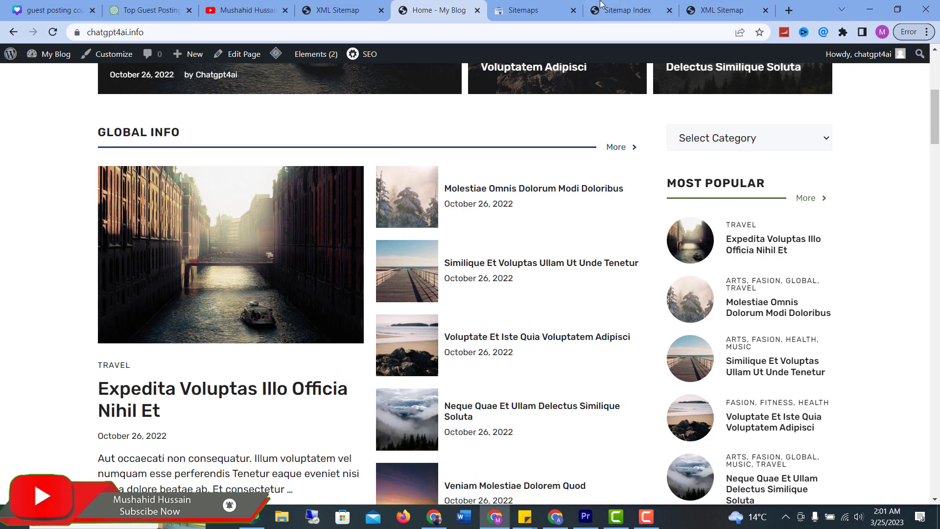
key(ctrl+Tab)
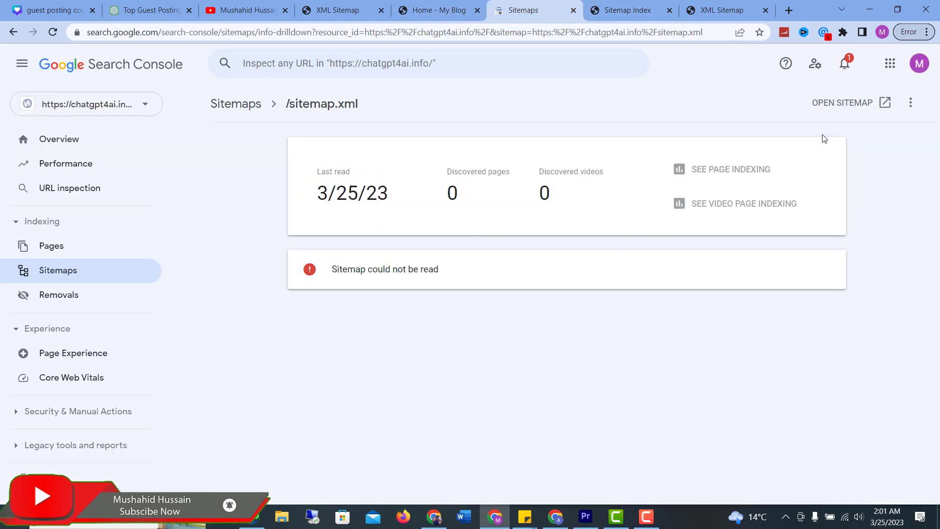
Step: From the submitted sitemap, open the linked post-sitemap.xml and copy the /post-sitemap.xml part of its address
click(864, 103)
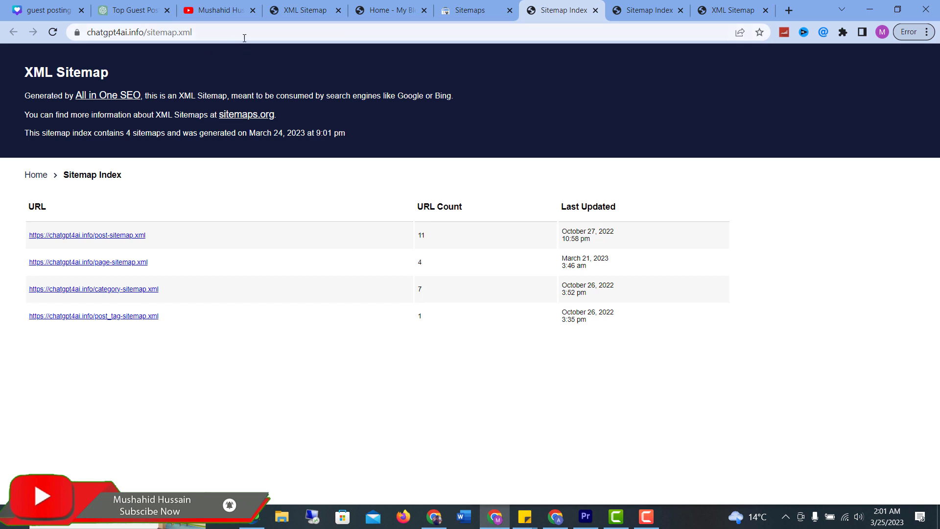
click(245, 39)
drag(180, 32, 495, 32)
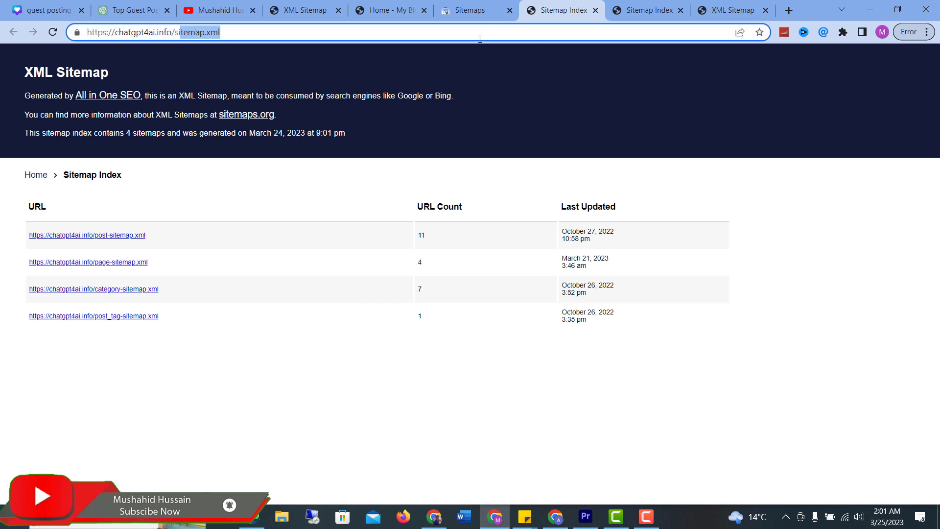
click(134, 237)
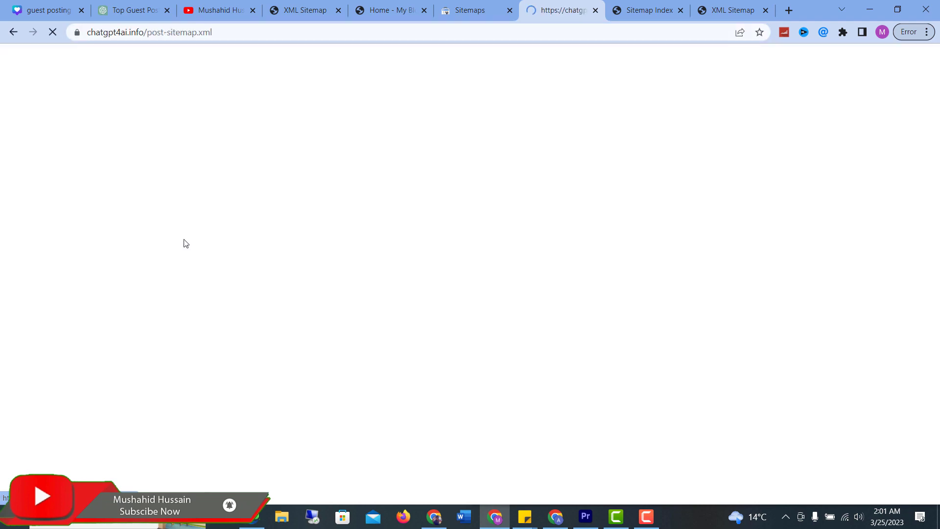
drag(146, 32, 479, 231)
key(ctrl+c)
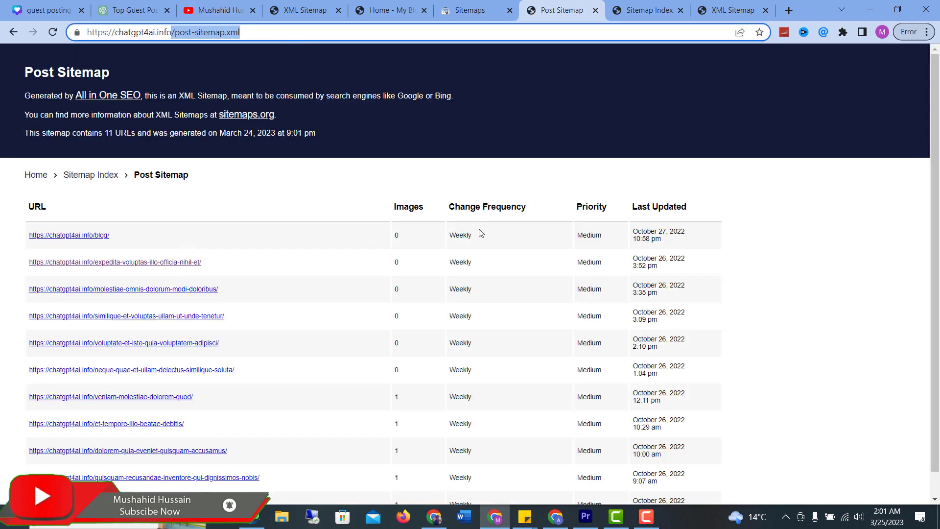
scroll(362, 269, down, 1)
scroll(370, 296, up, 1)
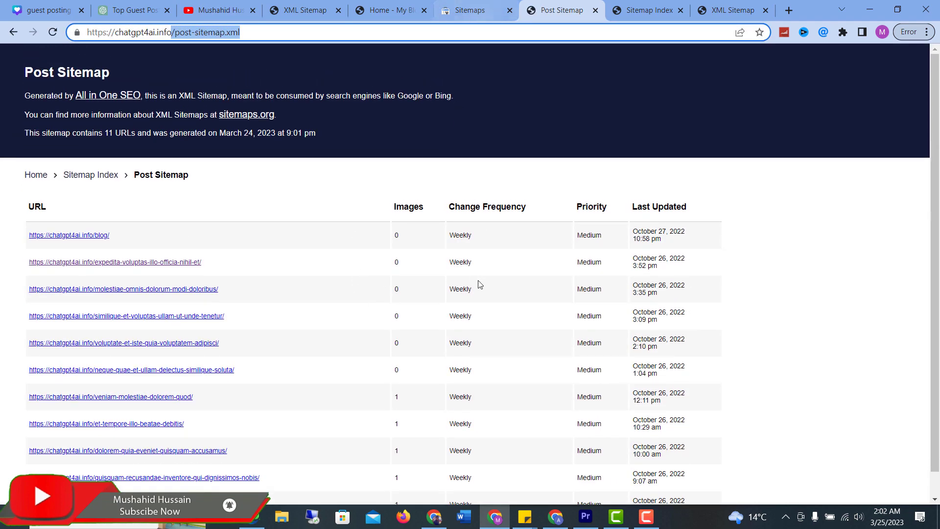
Step: Submit /post-sitemap.xml as a new sitemap in Search Console, and review its entry before returning to the sitemap list
click(468, 10)
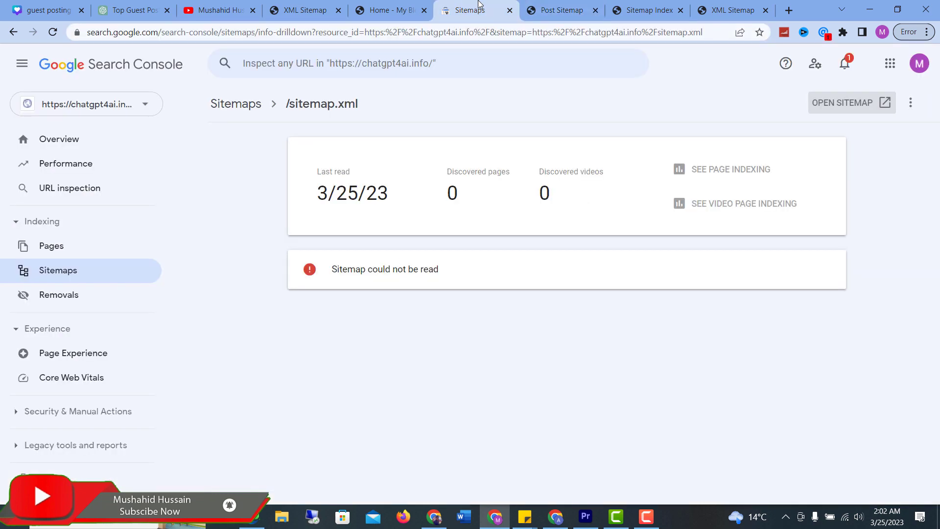
click(245, 104)
click(633, 197)
key(ctrl+v)
click(803, 191)
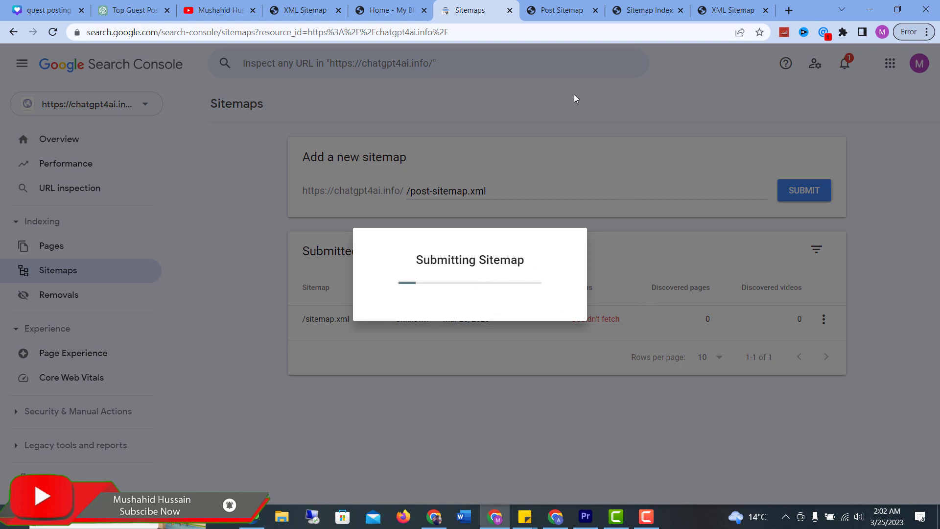
click(584, 11)
click(595, 11)
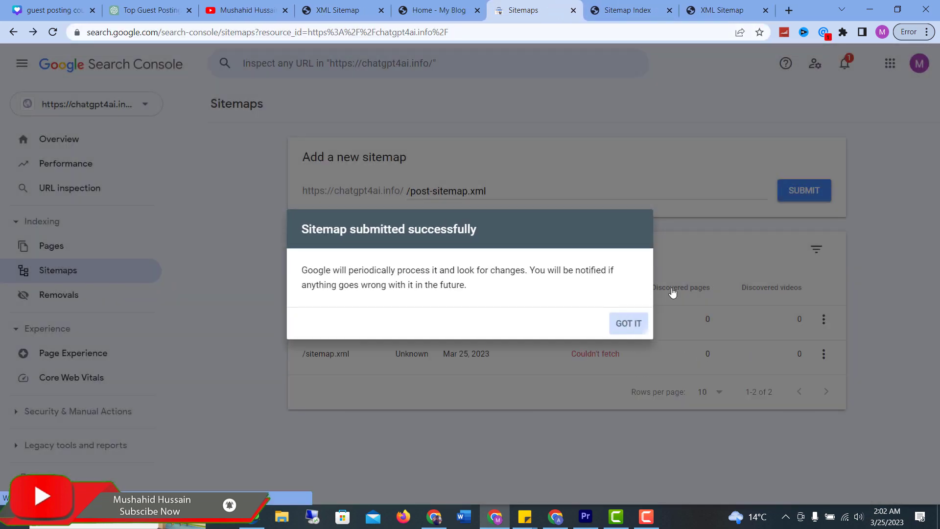
click(672, 292)
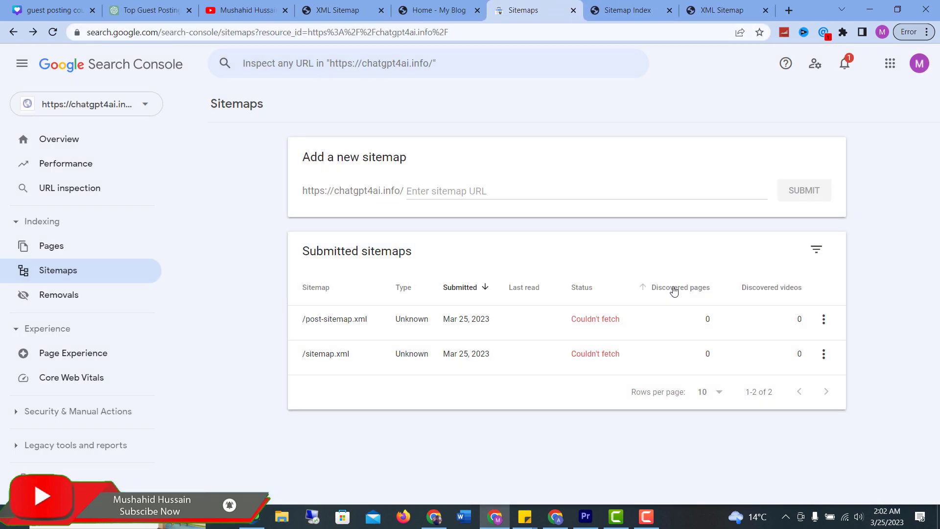
click(521, 324)
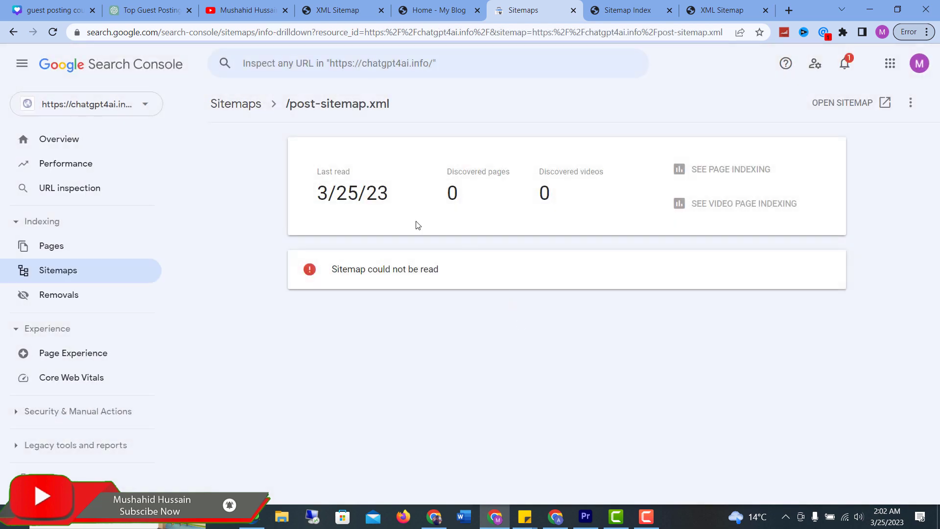
click(233, 103)
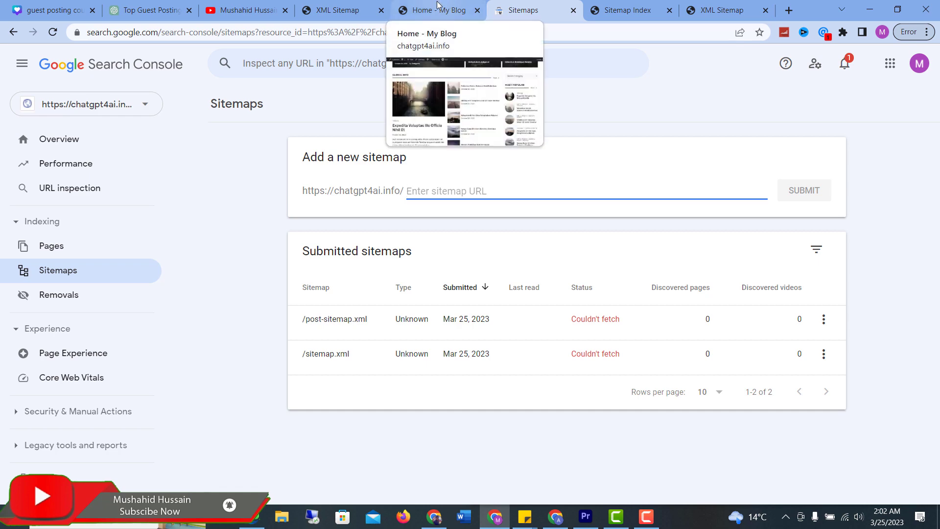
Step: Recheck the open sitemap pages, and open the blog's WordPress dashboard to look through its overview
click(338, 10)
click(437, 10)
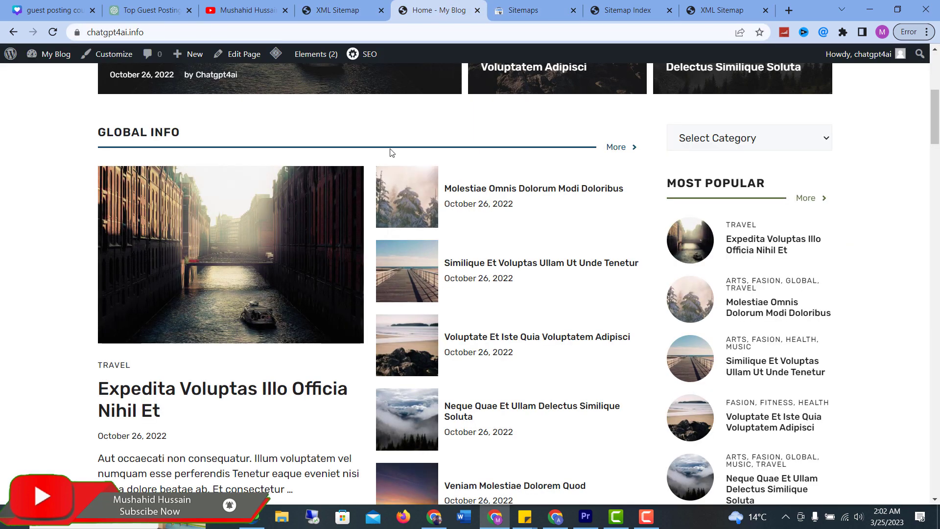
click(628, 10)
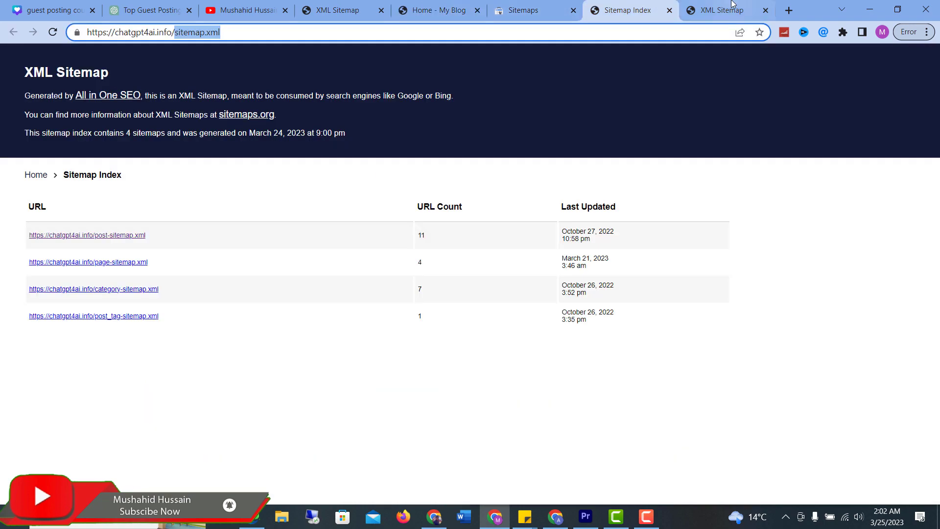
key(ctrl+Tab)
click(628, 10)
click(437, 10)
mouse_move(54, 54)
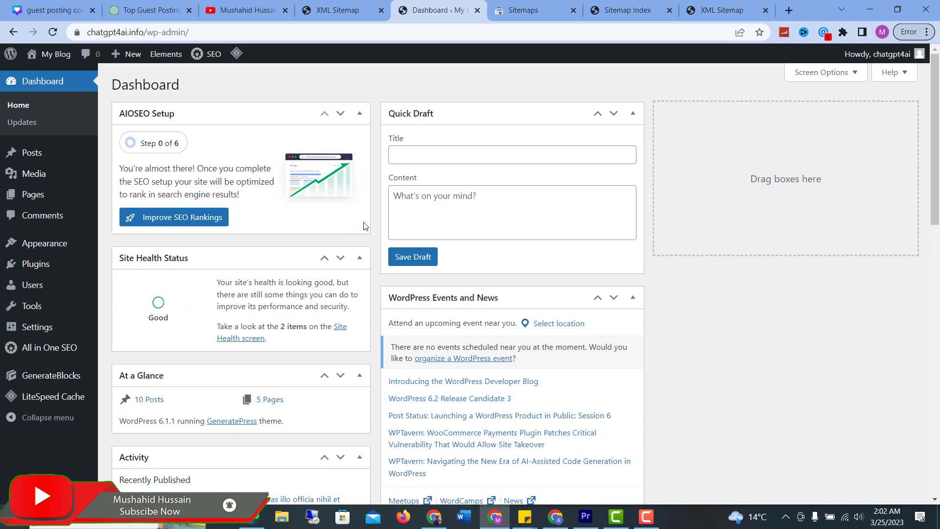
scroll(371, 222, down, 4)
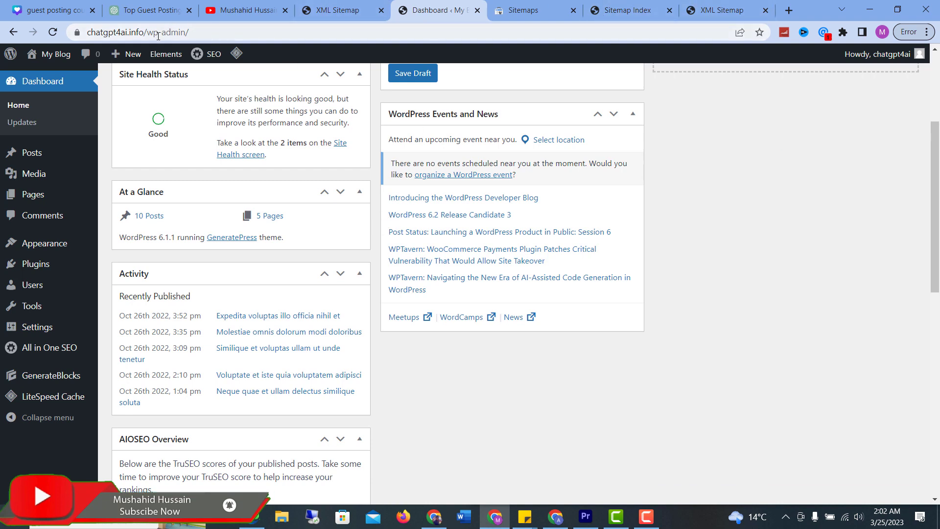
Step: Load the blog's home page at chatgpt4ai.info and look through its post sections
drag(149, 34, 190, 33)
key(BackSpace)
key(Return)
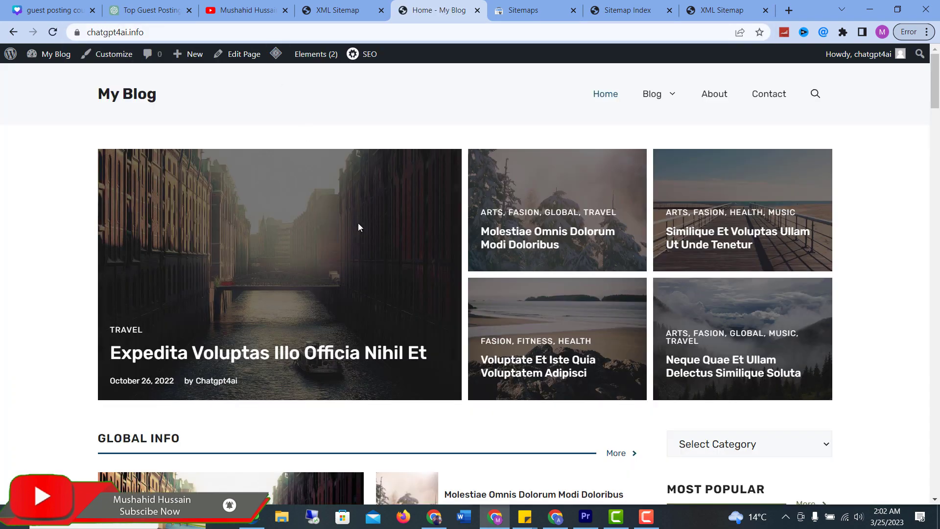
scroll(390, 233, down, 1)
scroll(390, 237, down, 10)
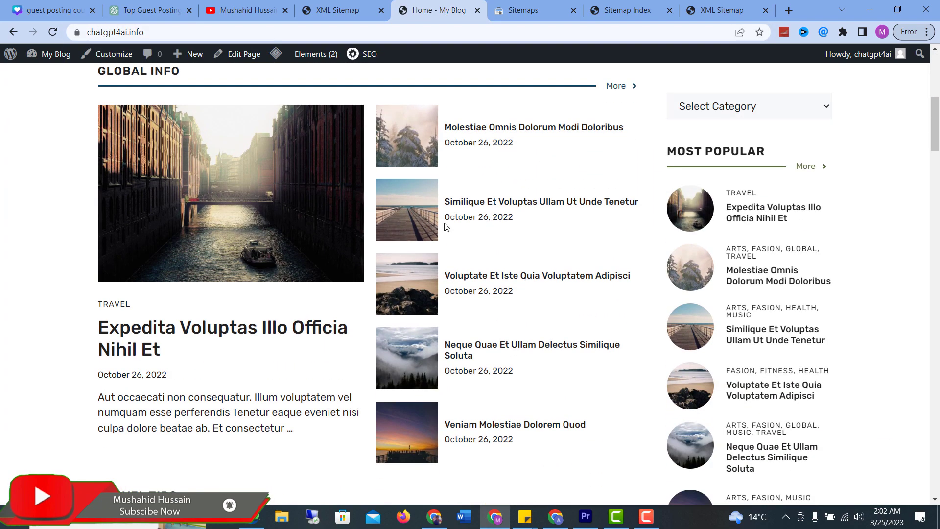
scroll(253, 219, down, 7)
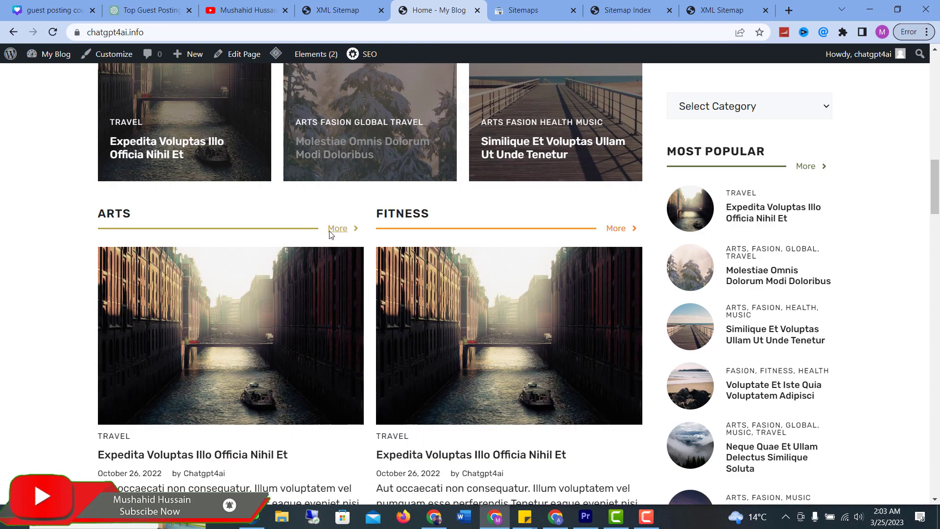
scroll(382, 252, down, 6)
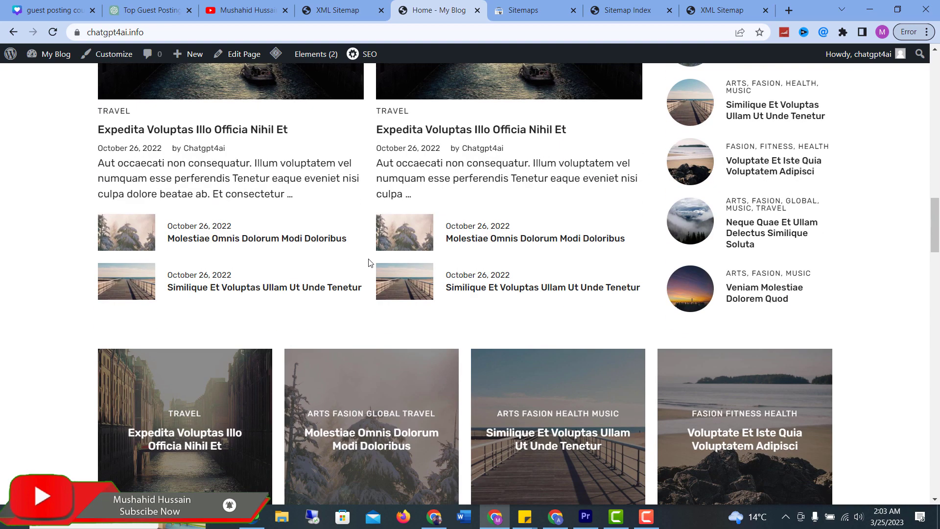
scroll(370, 263, up, 5)
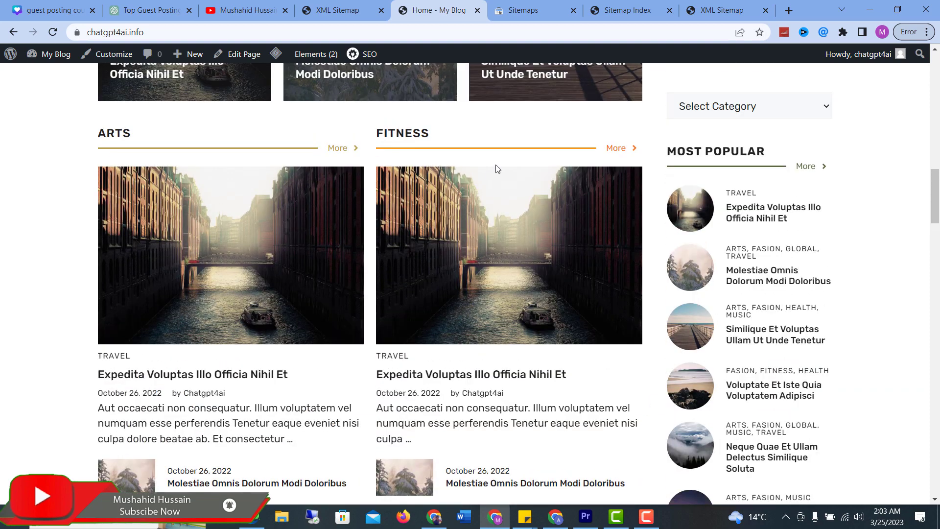
click(480, 30)
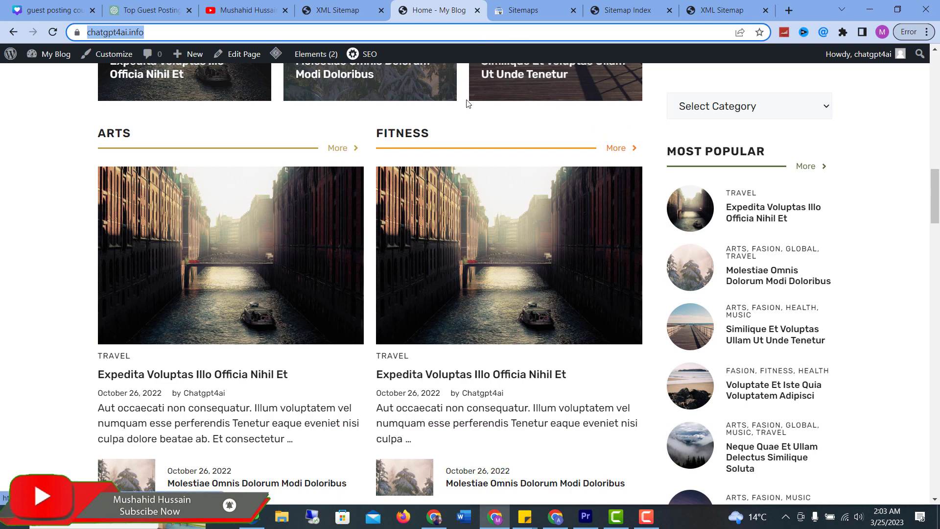
click(406, 34)
key(ctrl+a)
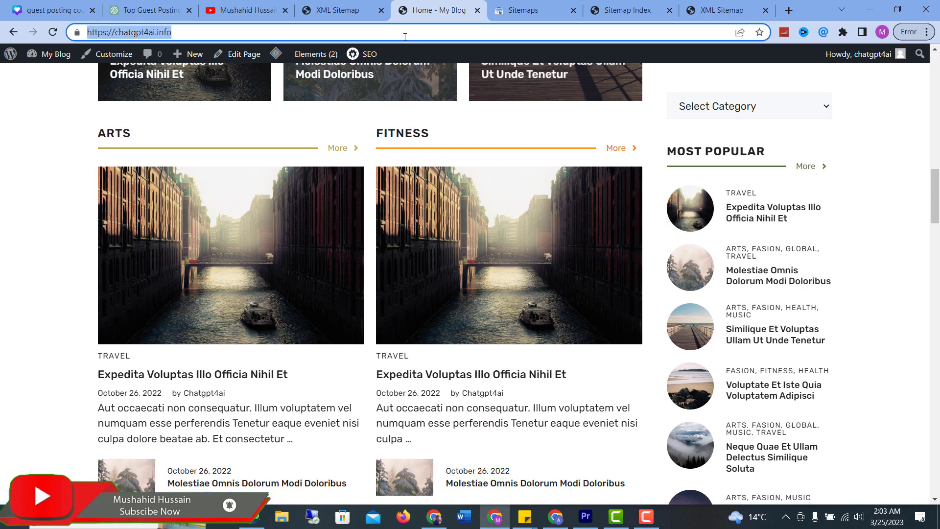
Step: Open the About section of the YouTube channel and examine its social platform addresses and external links
click(248, 12)
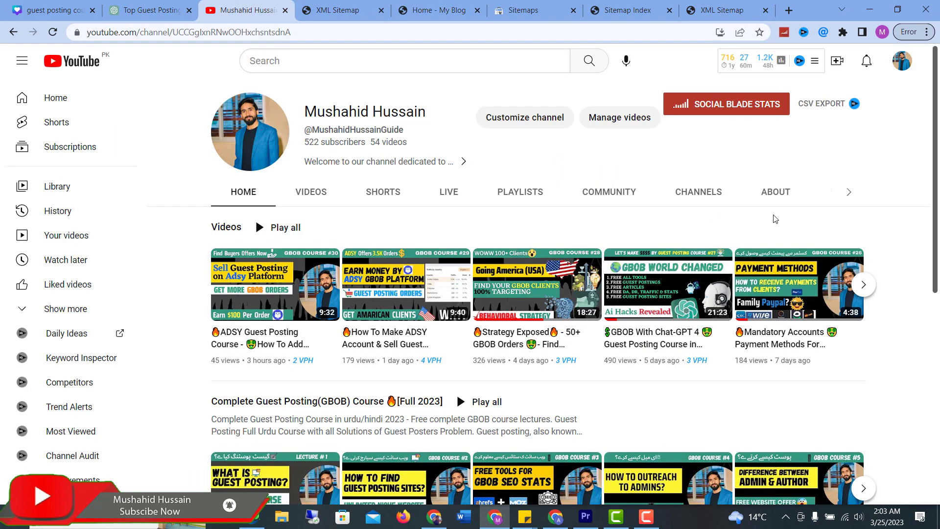
click(778, 194)
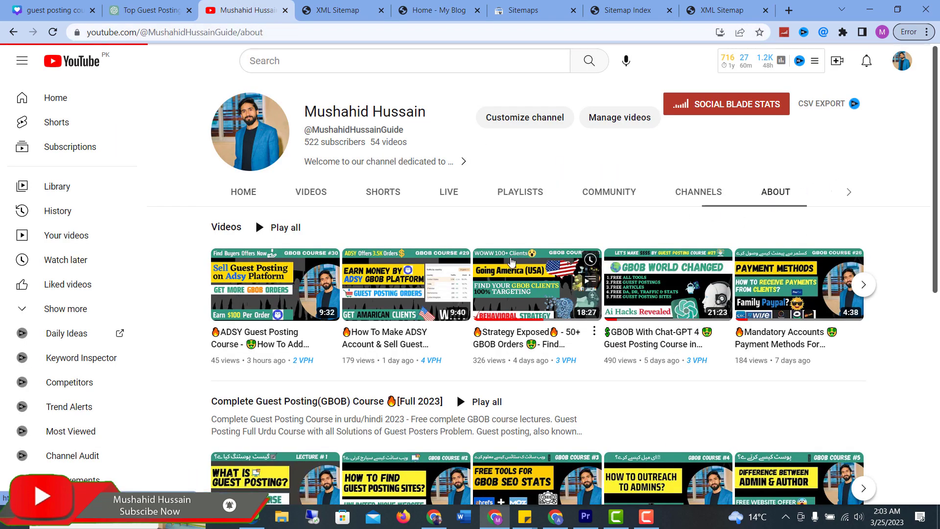
scroll(495, 315, down, 6)
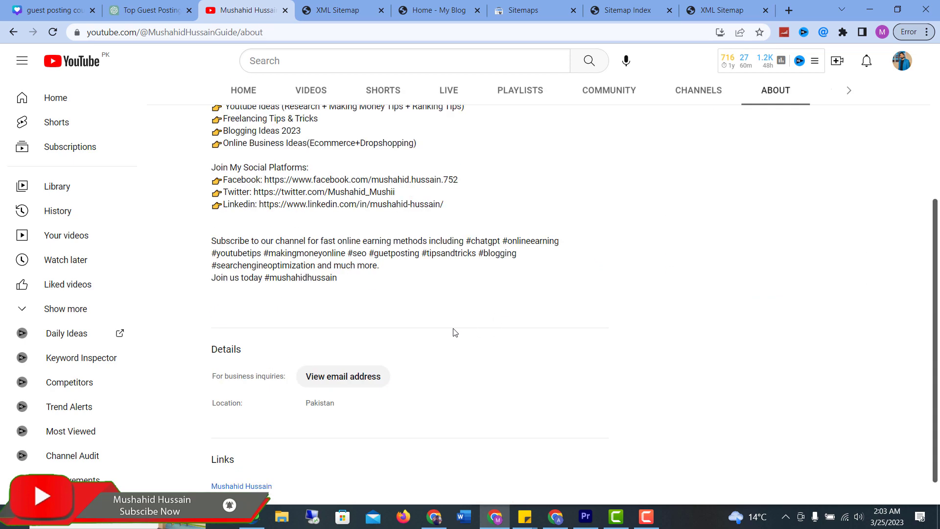
scroll(289, 413, down, 1)
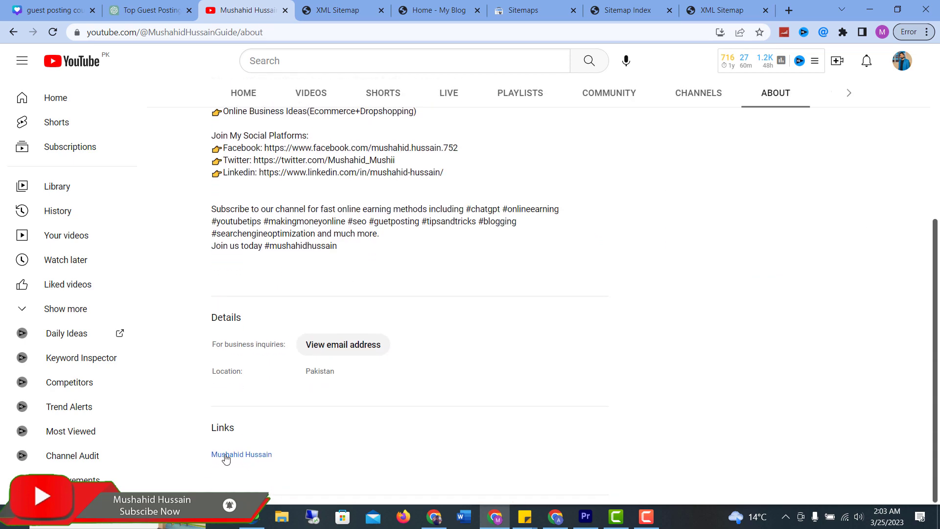
drag(240, 436, 213, 425)
scroll(234, 424, up, 6)
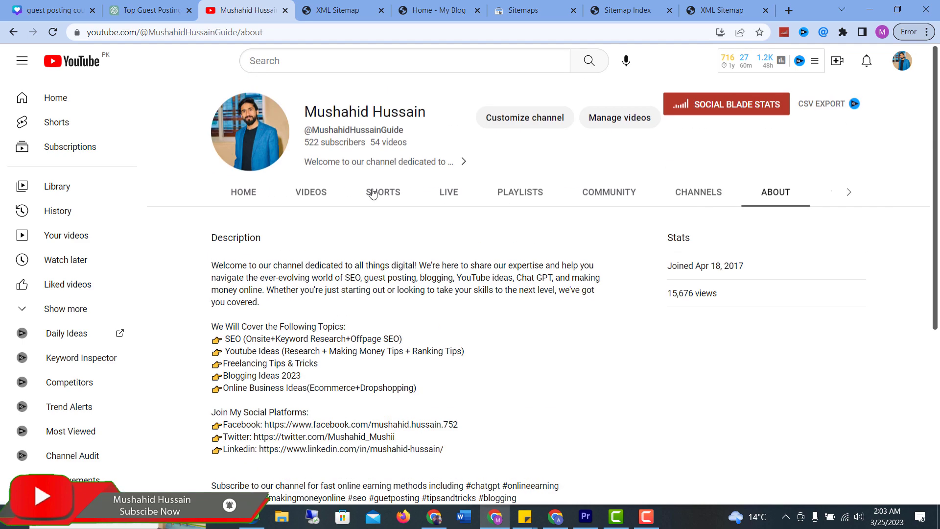
Step: Open the channel's newest video, the ADSY Guest Posting Course, and expand its description to examine the link and text
click(309, 193)
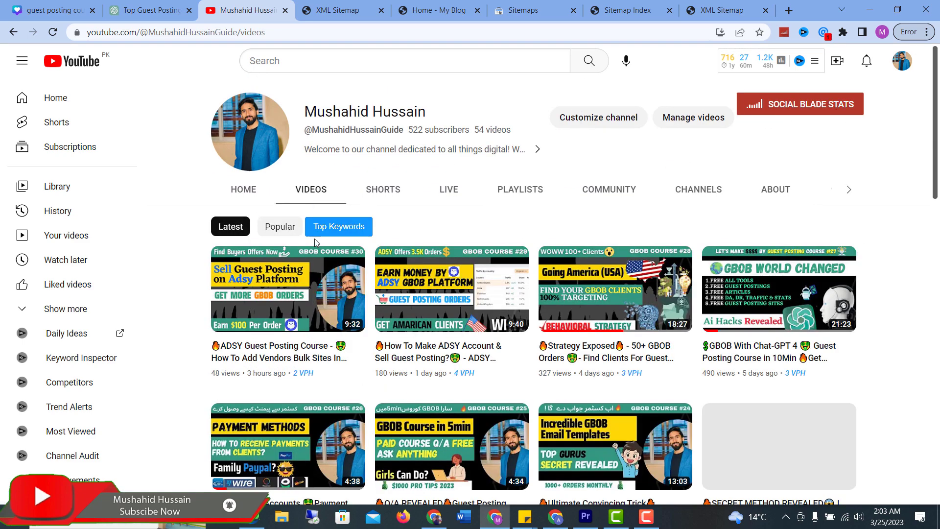
click(249, 195)
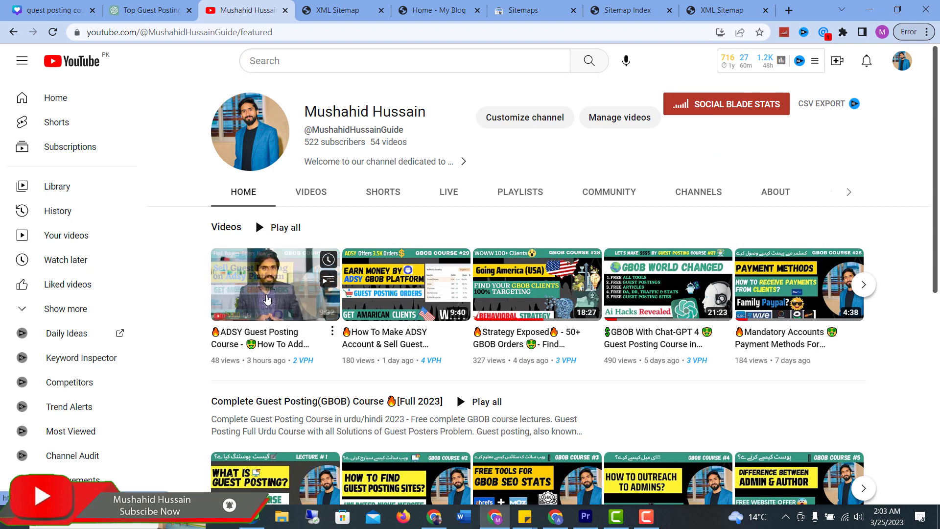
click(296, 314)
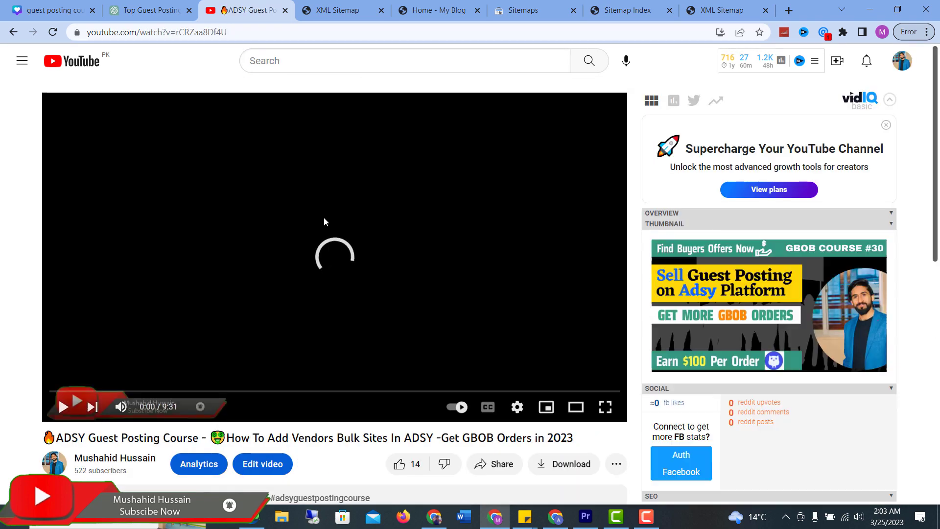
scroll(245, 299, down, 5)
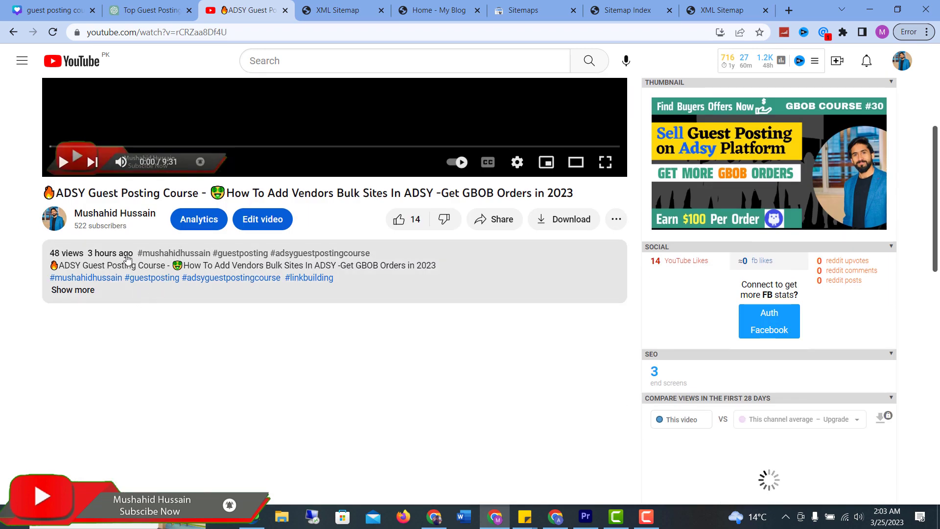
click(130, 296)
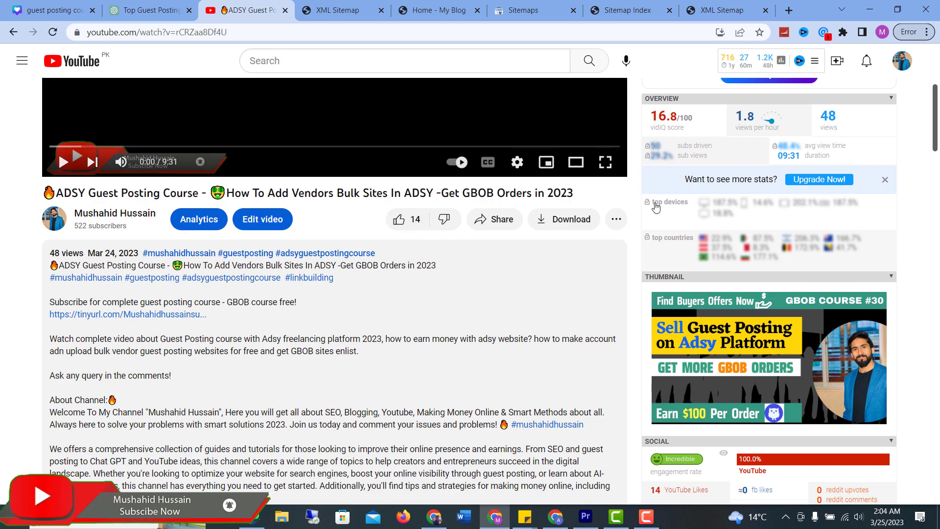
scroll(397, 227, up, 5)
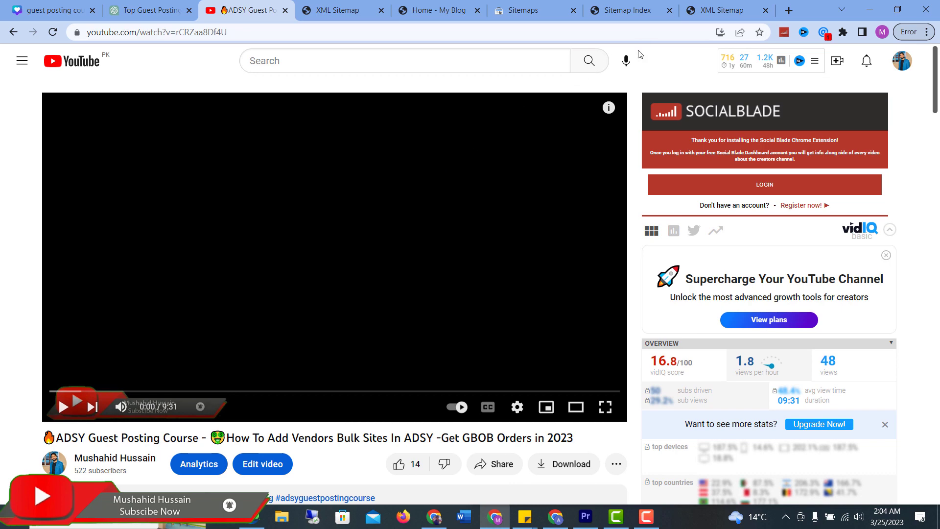
key(ctrl+7)
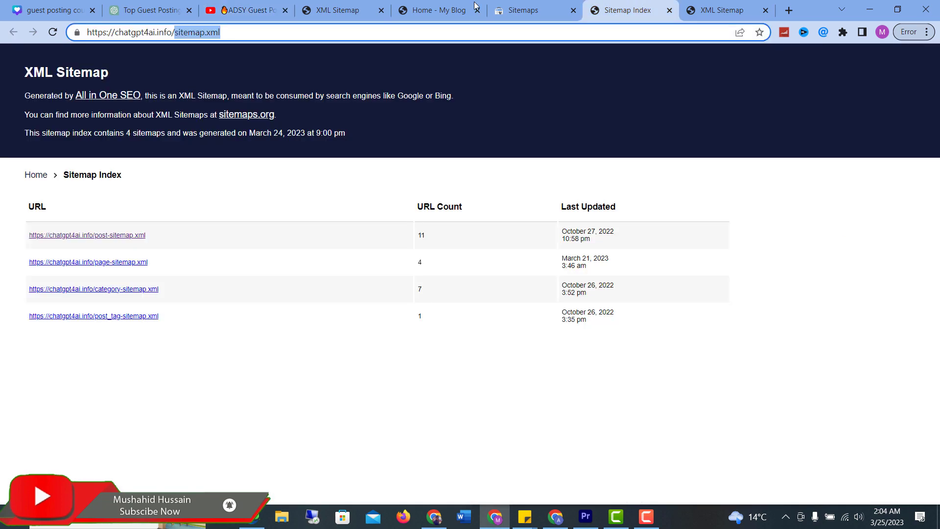
key(ctrl+5)
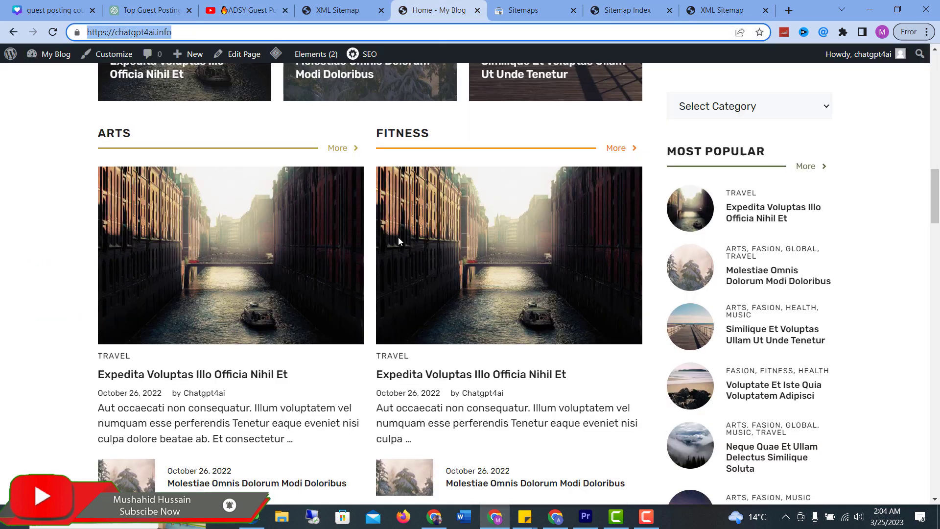
click(216, 11)
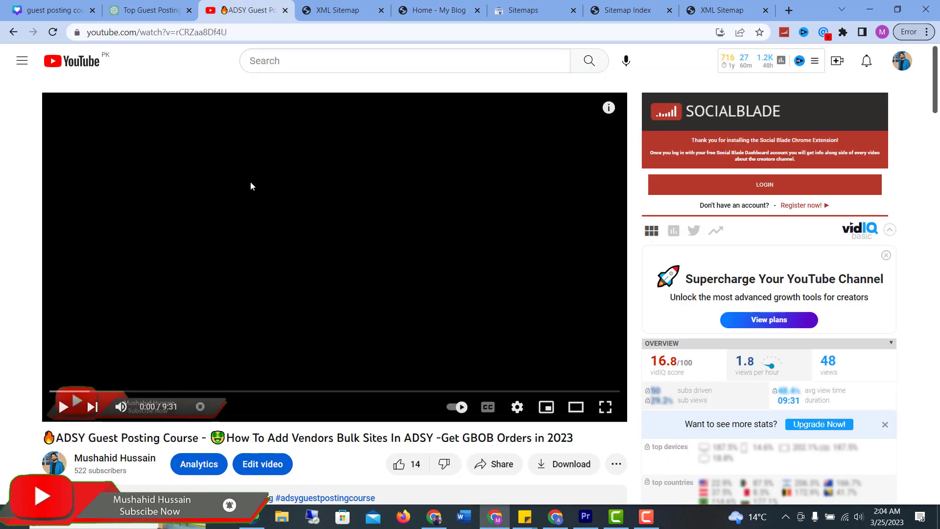
right_click(310, 124)
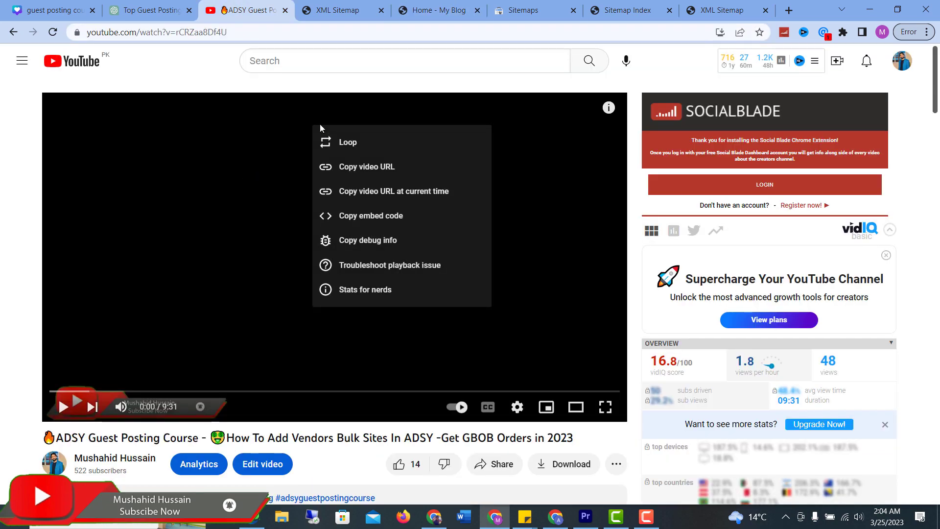
click(304, 61)
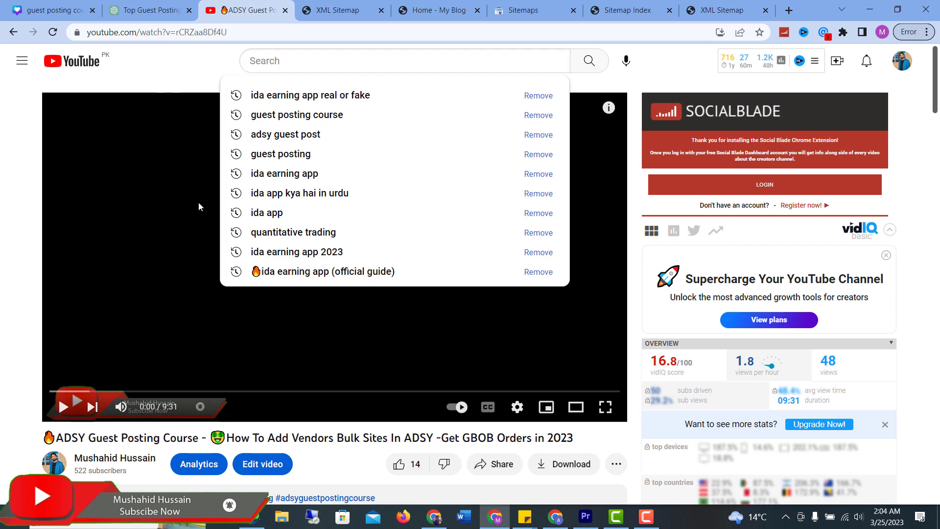
click(199, 202)
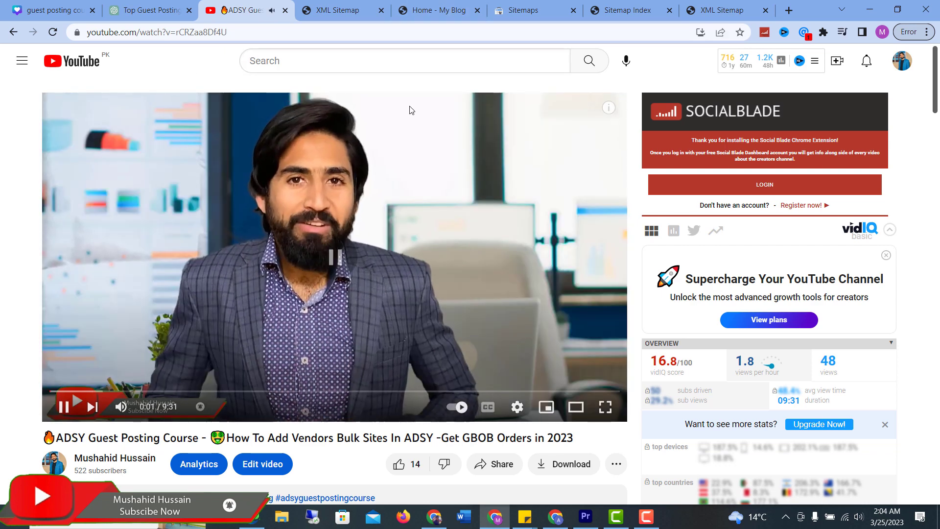
click(411, 111)
click(445, 7)
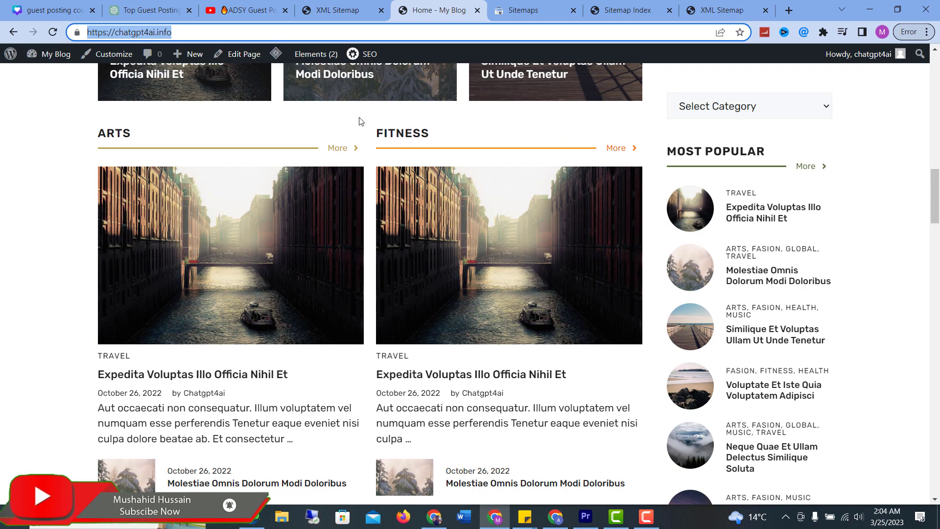
click(254, 7)
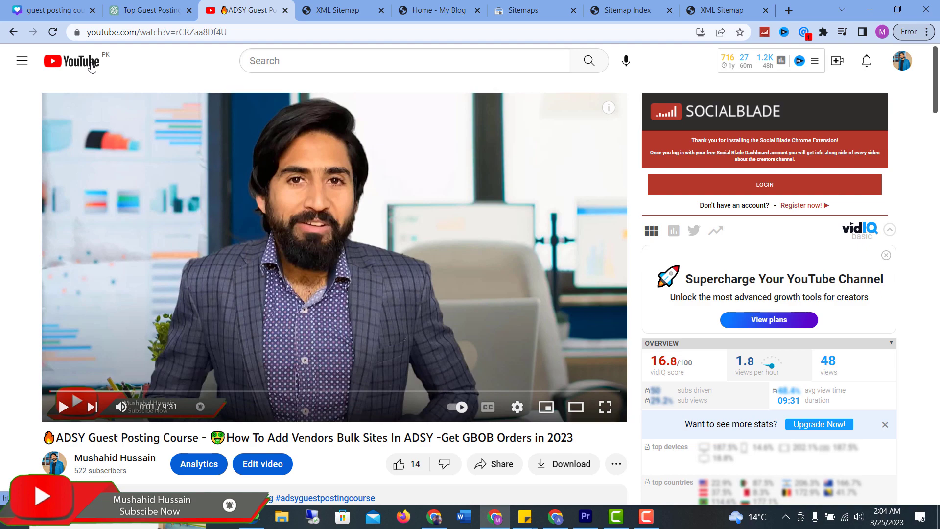
click(360, 6)
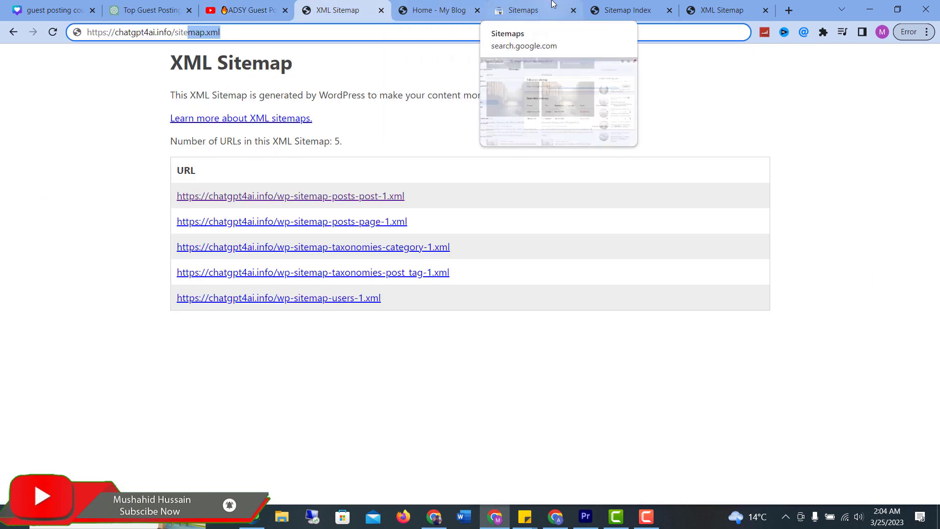
click(522, 10)
click(434, 10)
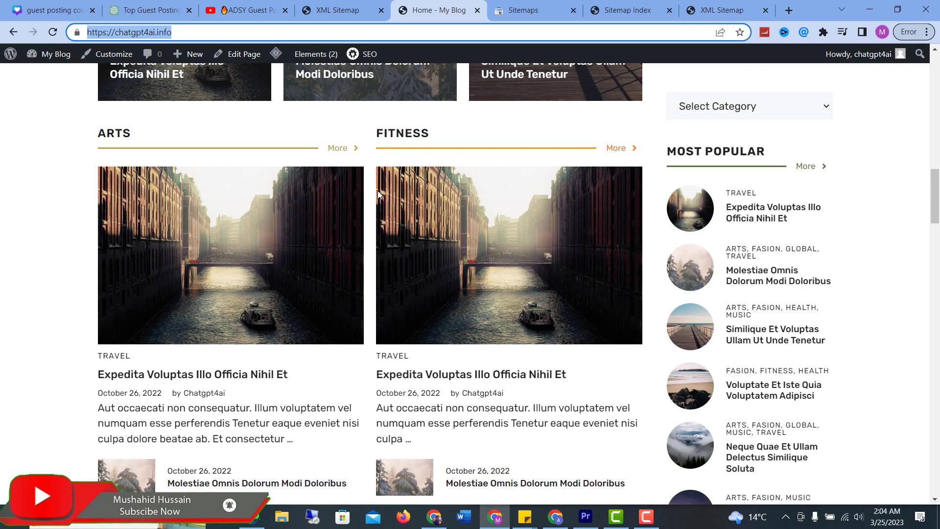
scroll(374, 198, up, 8)
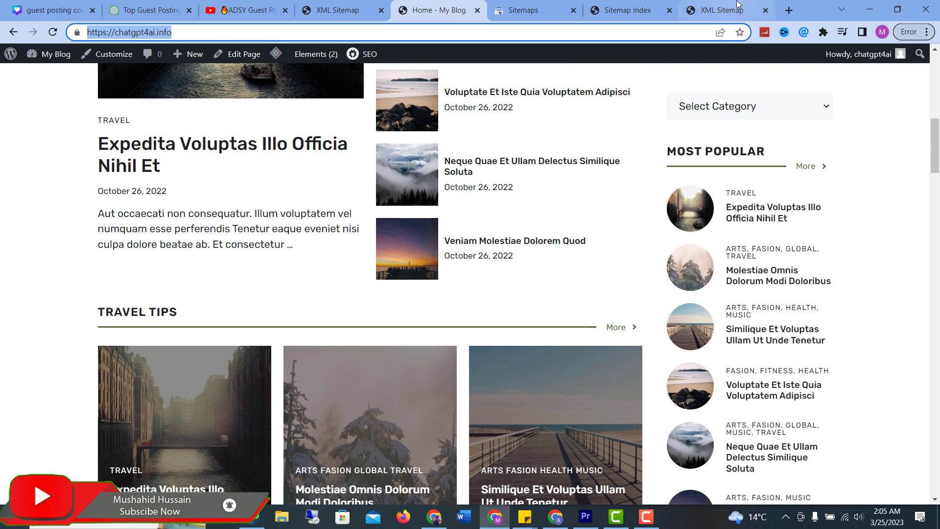
Step: Open Blogger in a new tab and start a new blank post in the hijama center's blog
click(788, 11)
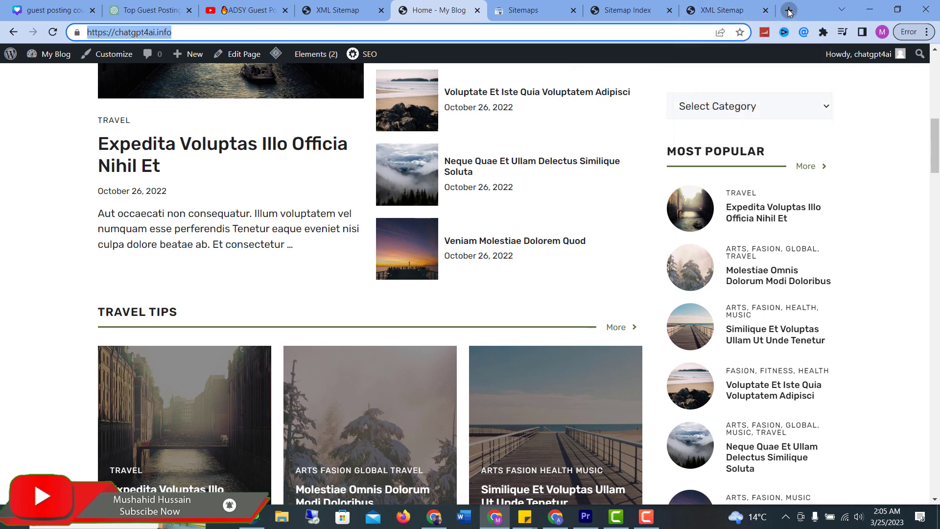
text(blog)
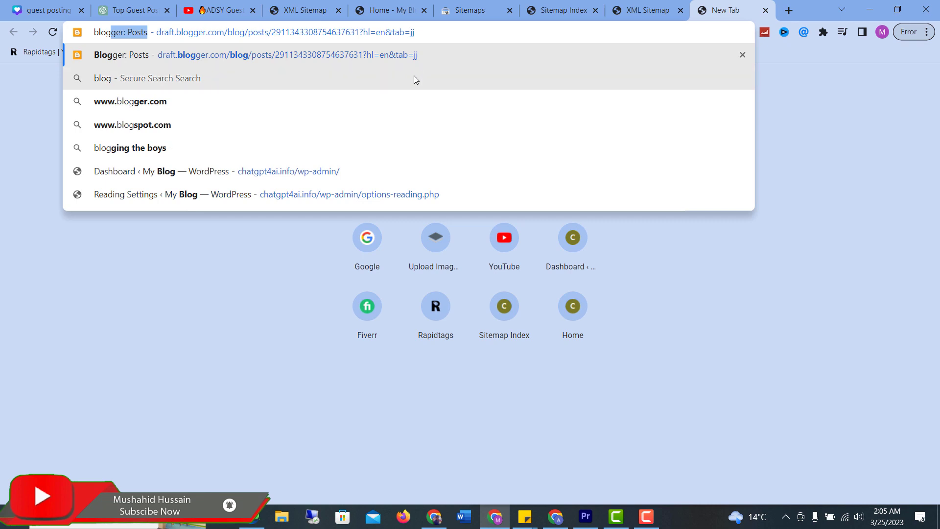
key(Return)
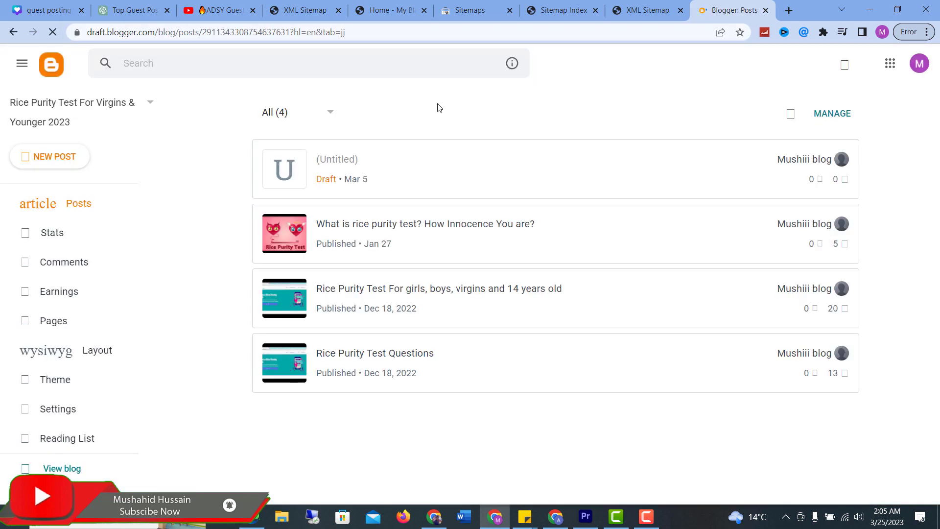
click(88, 114)
click(78, 304)
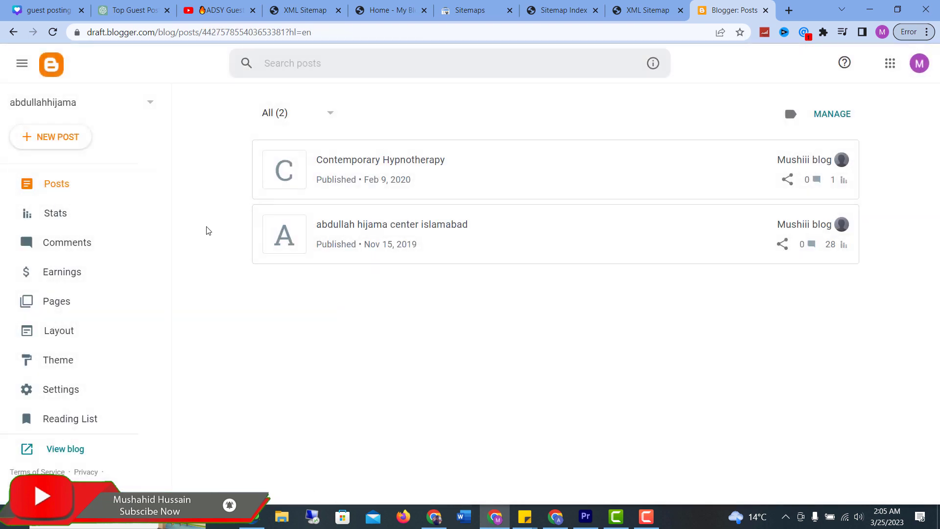
click(57, 137)
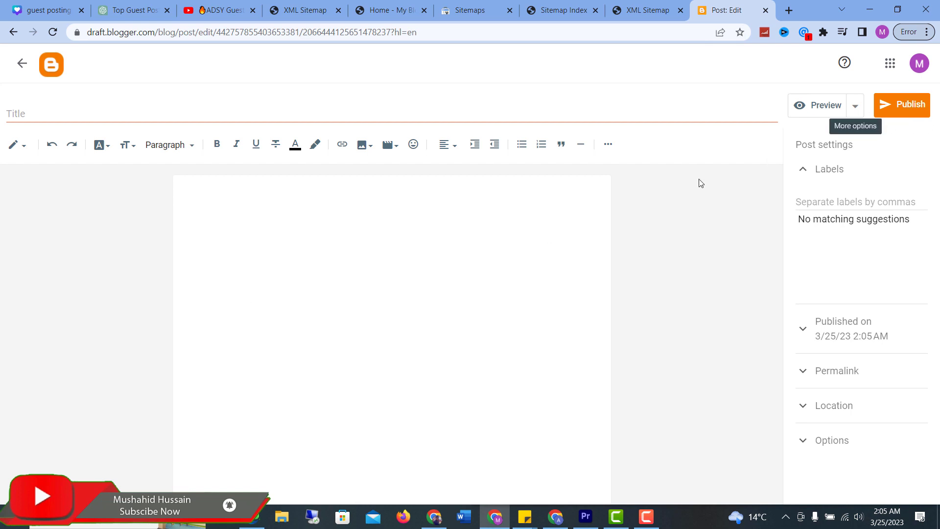
click(213, 113)
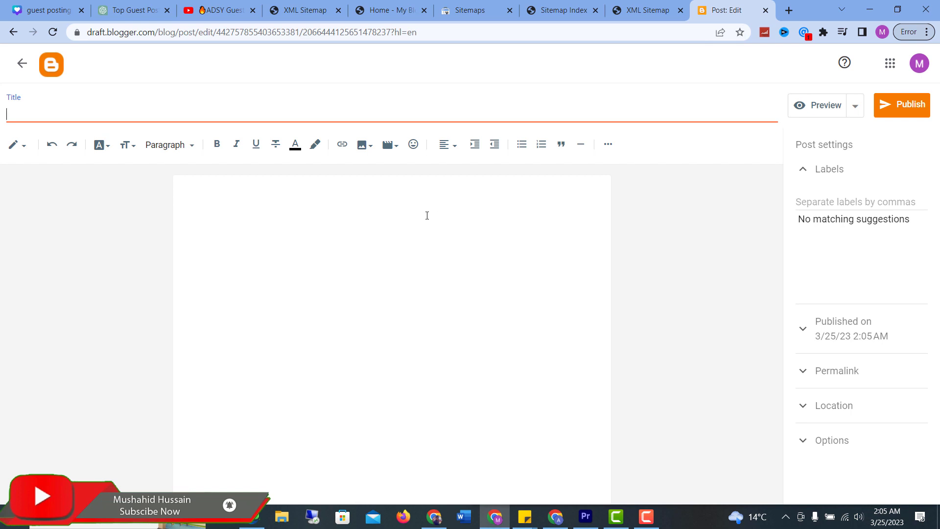
Step: Open Google in a new tab and search for site:.edu "add a comment"
click(487, 9)
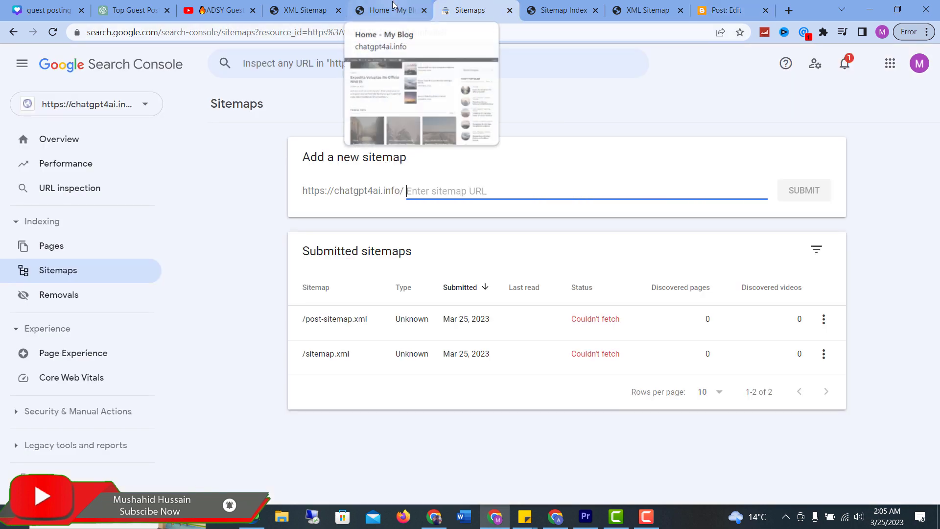
click(789, 10)
text(go)
key(Return)
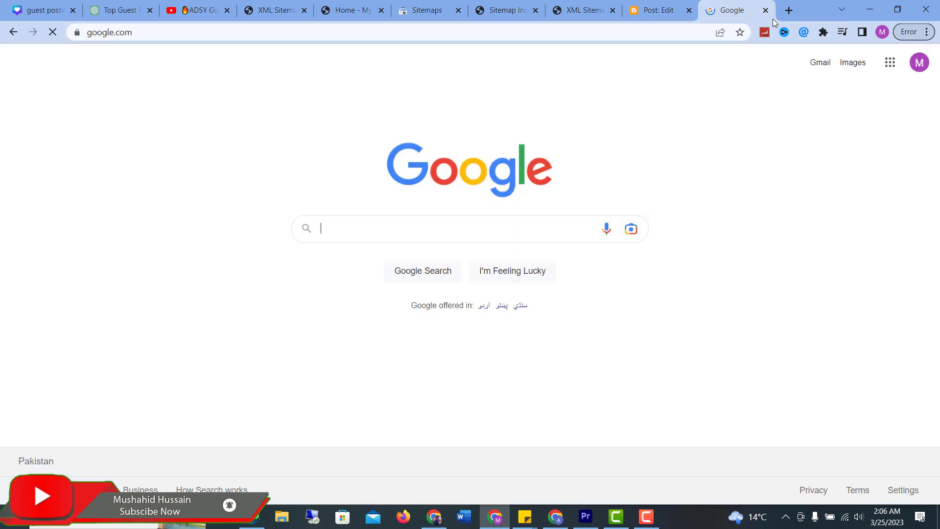
text(site)
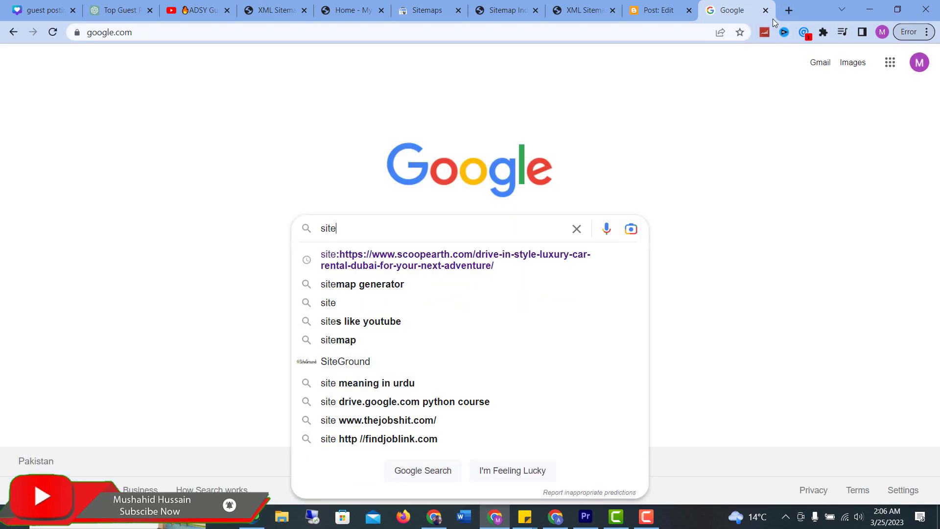
text(:)
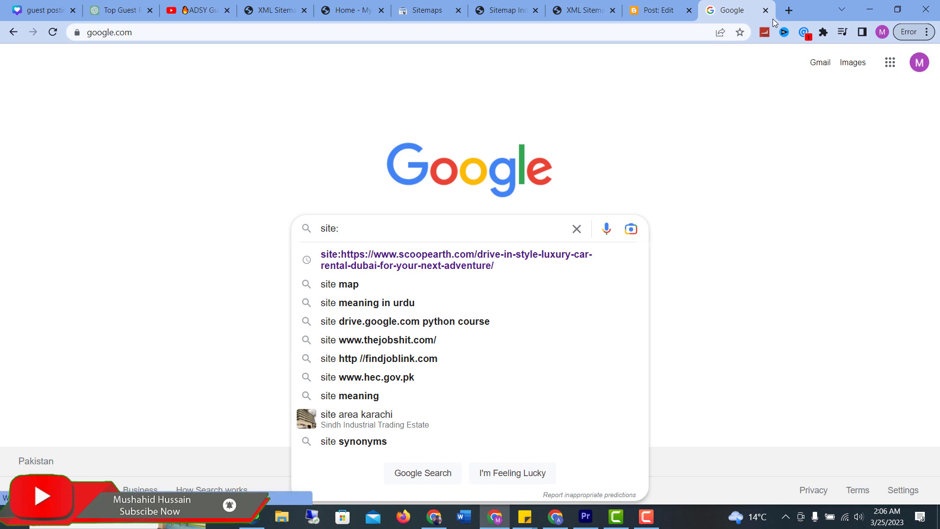
text(.edu)
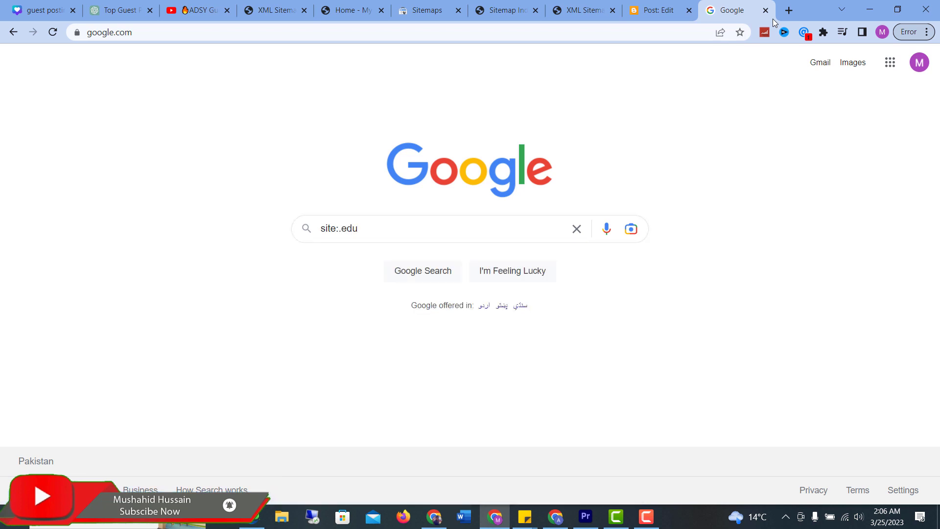
text( "add a comment")
key(Return)
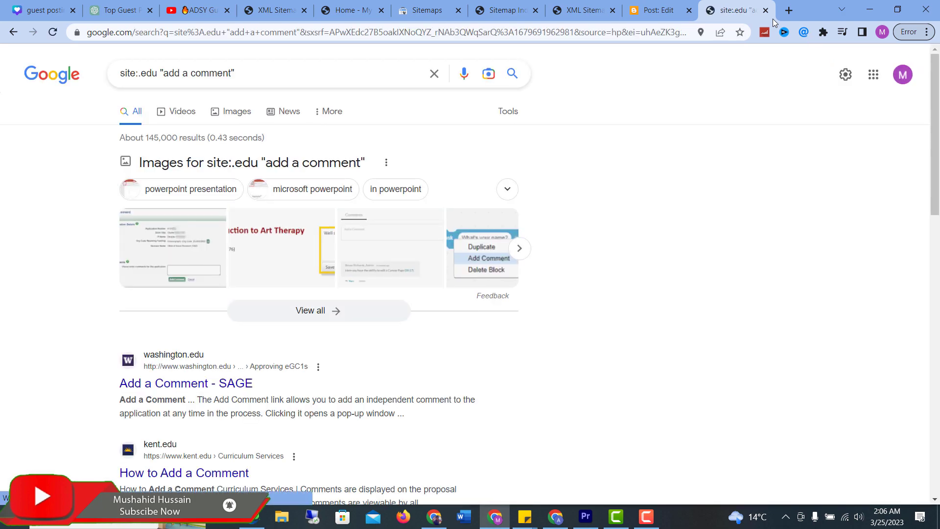
Step: Look through the .edu comment page results and highlight the site:.edu operator in the search query
scroll(196, 269, down, 5)
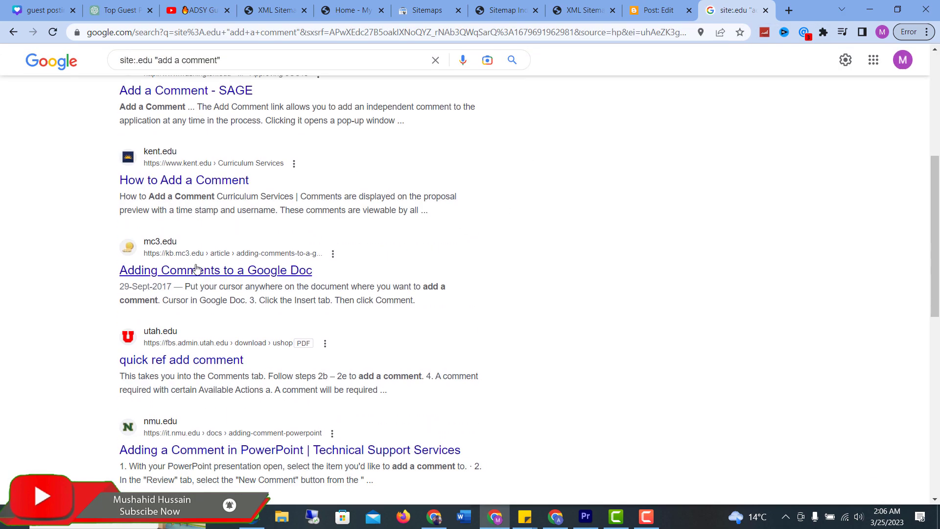
scroll(196, 269, down, 3)
scroll(195, 268, up, 6)
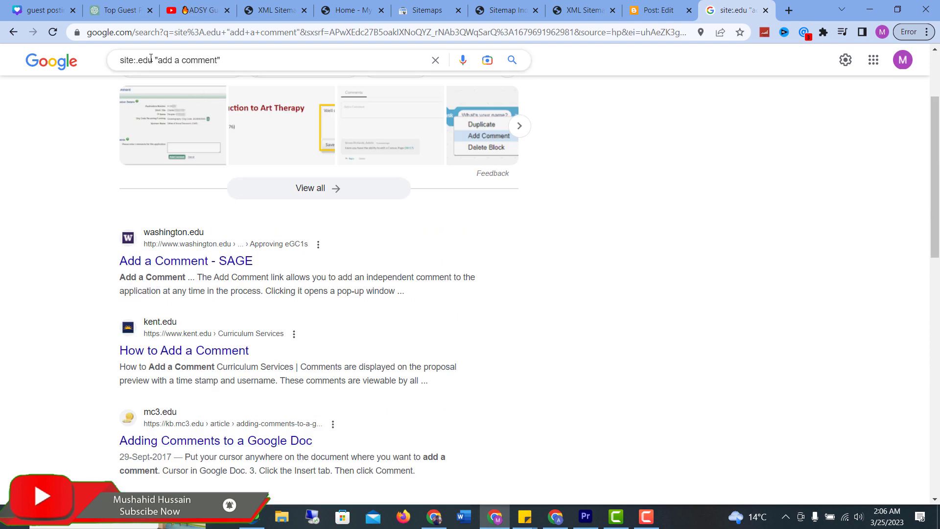
drag(154, 58, 84, 62)
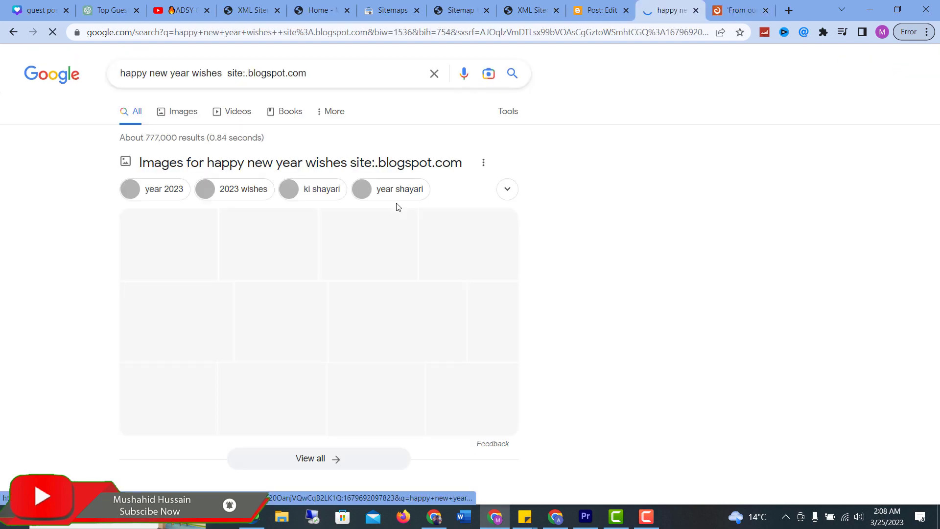
Step: Open the blogspot results "New Year - Sample Messages and Wishes!" and "40+ Happy New Year Wishes Messages and Greetings" in new tabs
scroll(480, 278, down, 7)
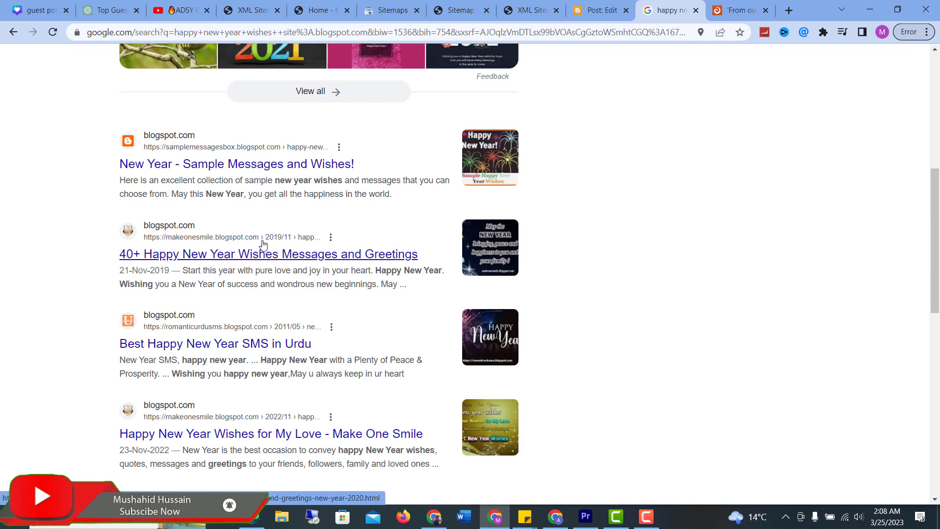
scroll(259, 229, up, 3)
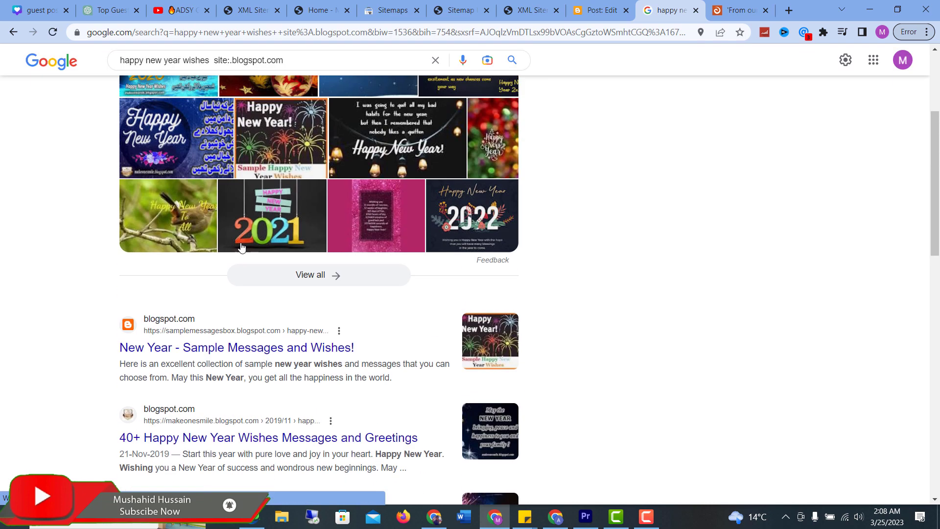
right_click(285, 347)
click(365, 356)
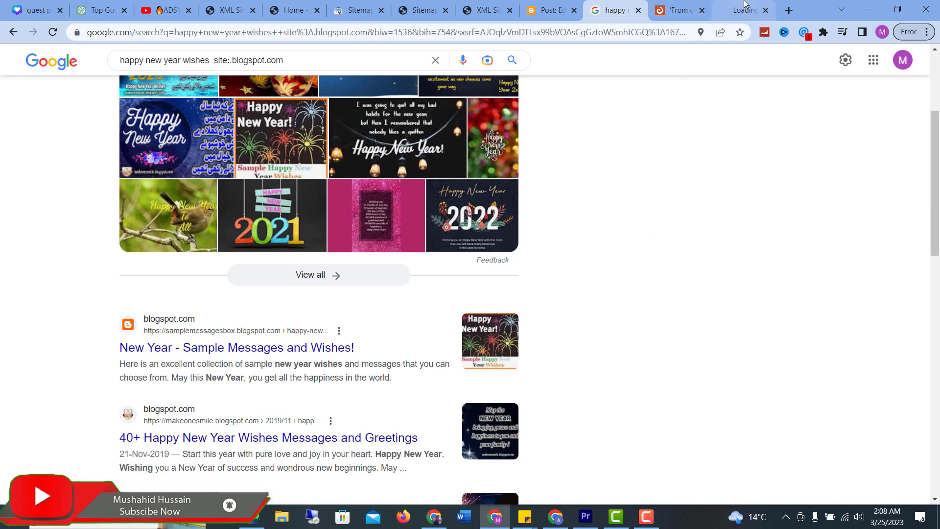
scroll(653, 230, down, 4)
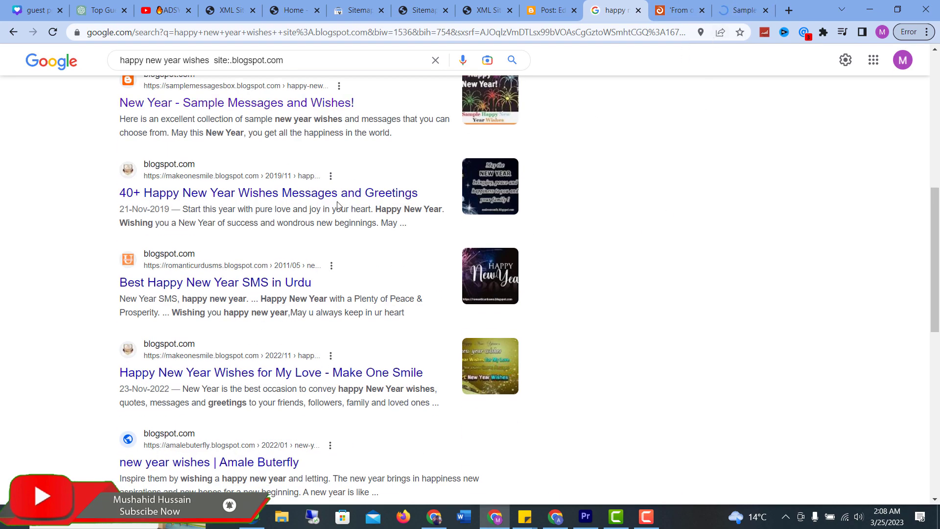
right_click(326, 192)
click(373, 201)
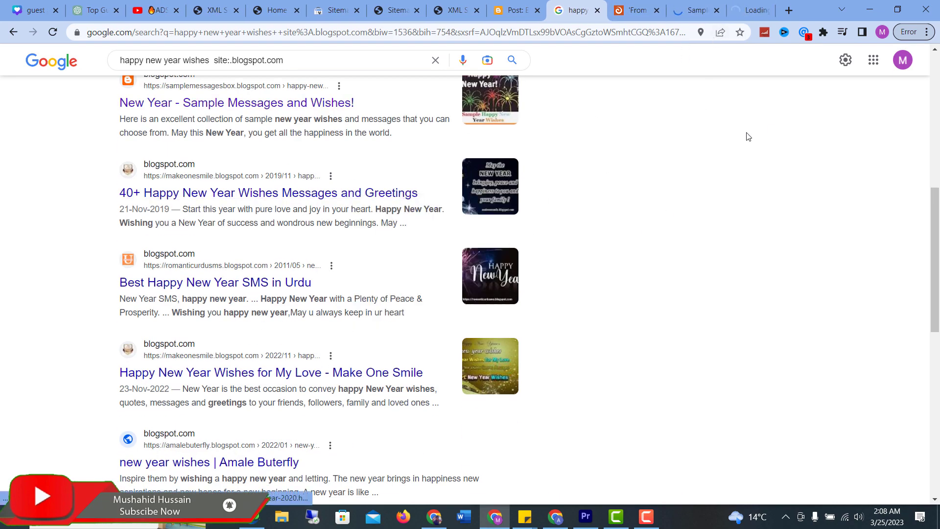
Step: Open the comment form under the samplemessagesbox.com New Year wishes post and highlight part of the page's address
click(695, 7)
scroll(490, 274, down, 15)
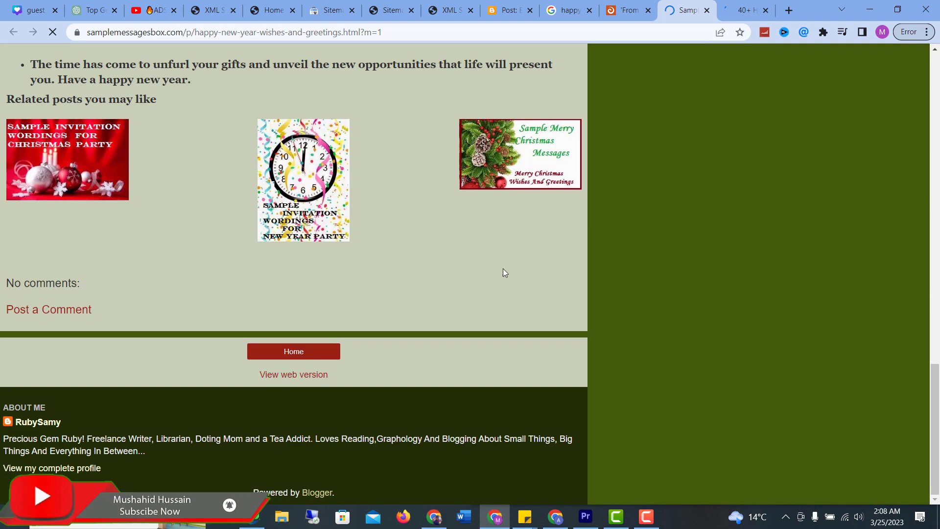
click(69, 309)
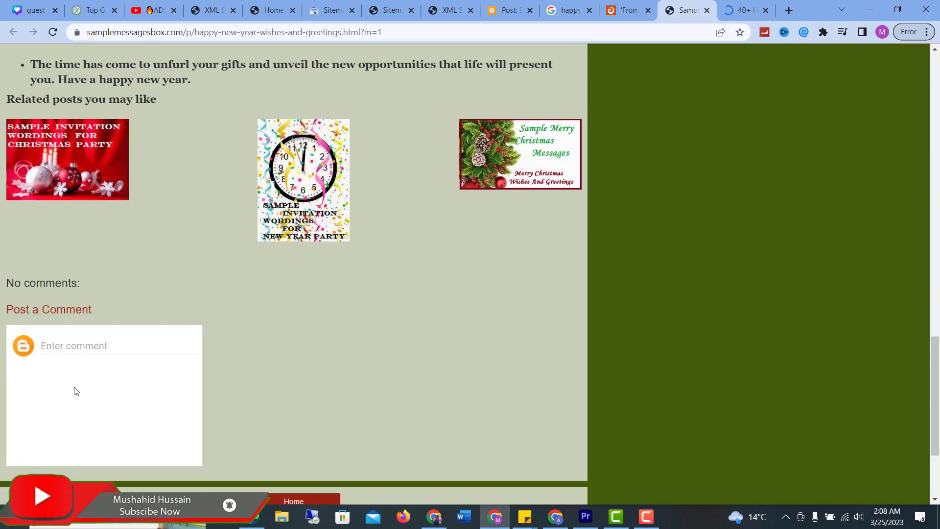
scroll(73, 390, down, 3)
click(83, 230)
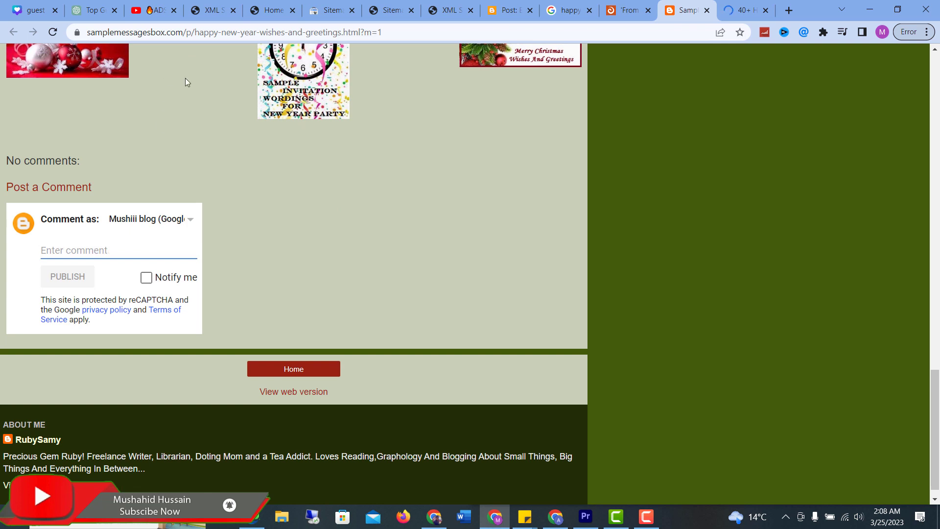
drag(211, 32, 158, 33)
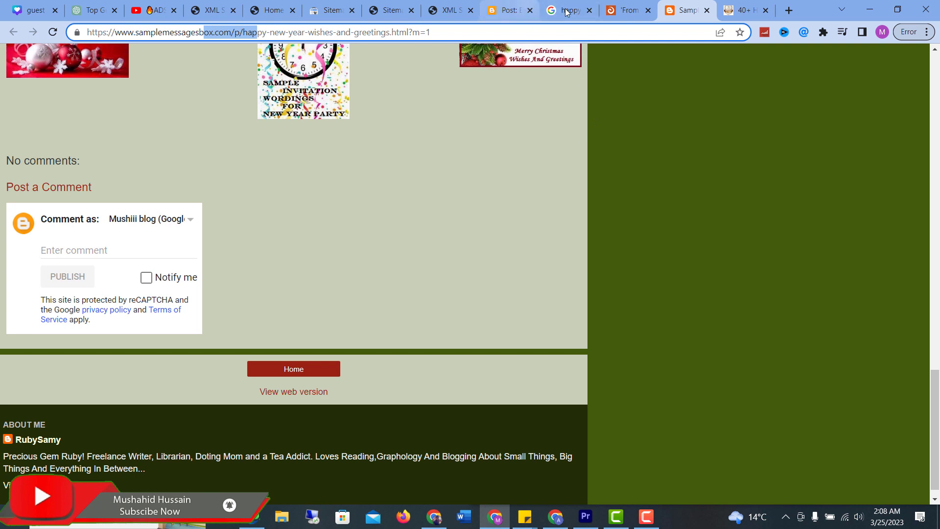
Step: Return to the blank Blogger post, examine its page address and place the cursor in the post body
click(513, 5)
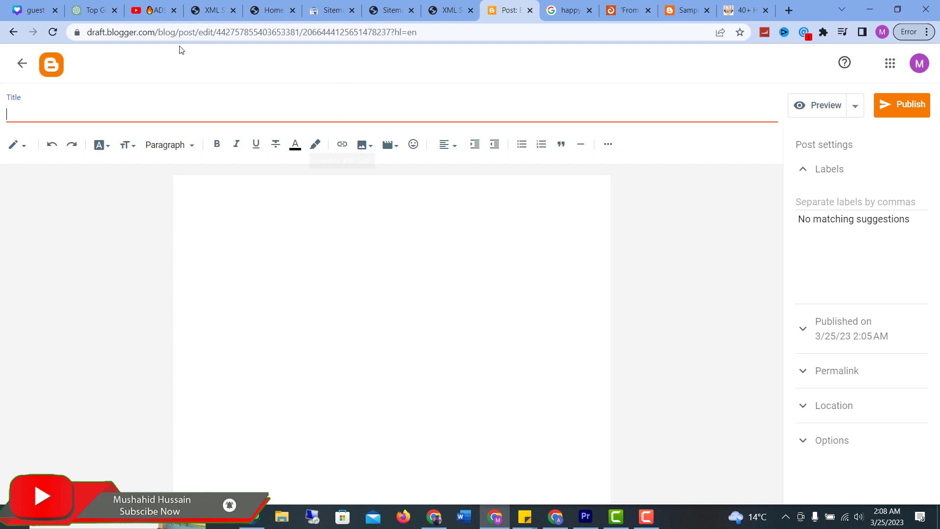
drag(84, 32, 200, 32)
click(292, 262)
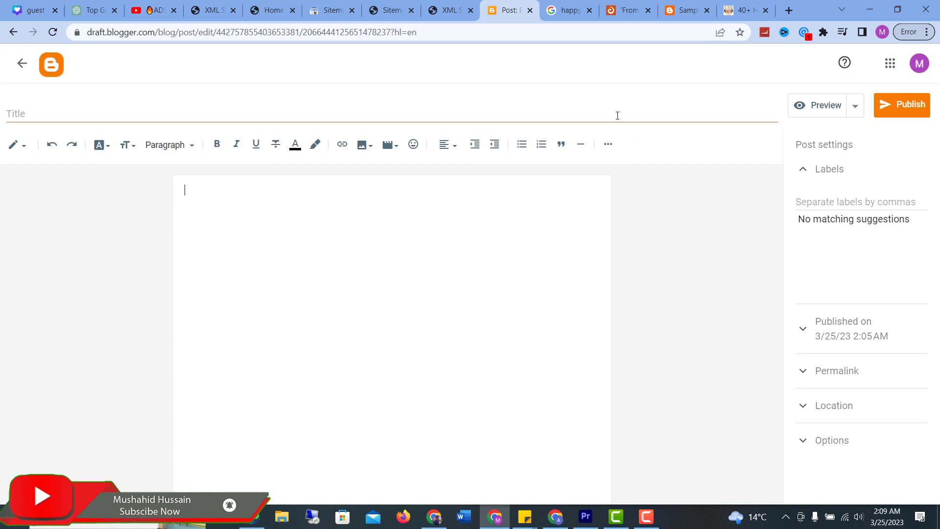
Step: Load twitter.com in place of the New Year wishes search results and open the #YellowStorm trend
click(576, 5)
click(569, 32)
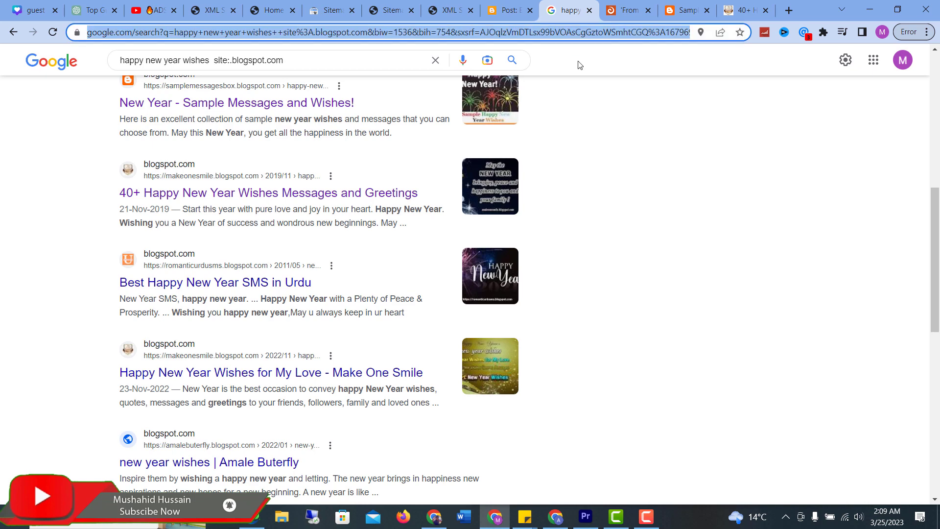
text(tw)
key(Return)
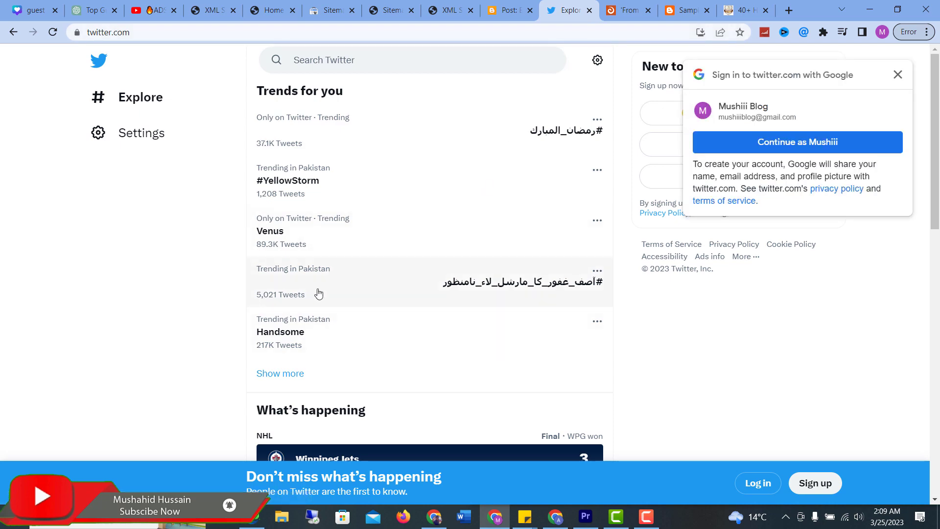
scroll(343, 260, down, 6)
scroll(323, 206, up, 6)
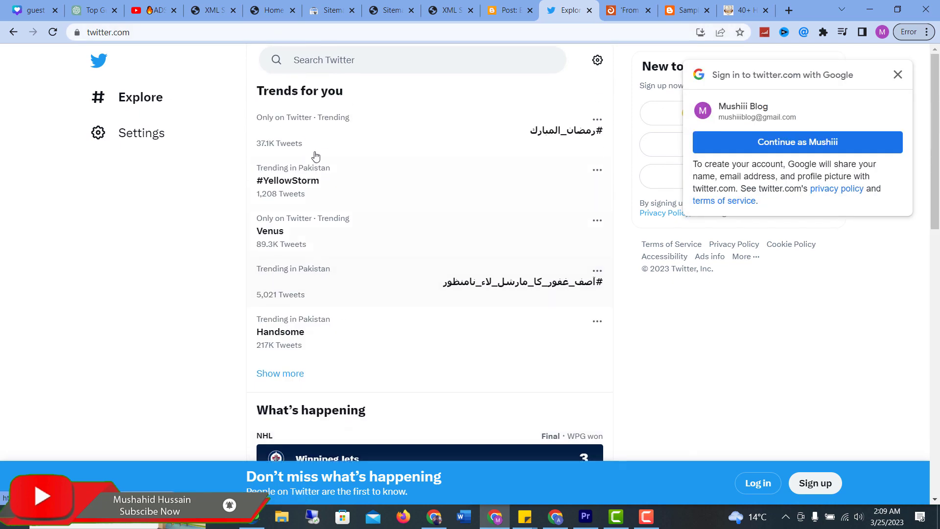
click(356, 185)
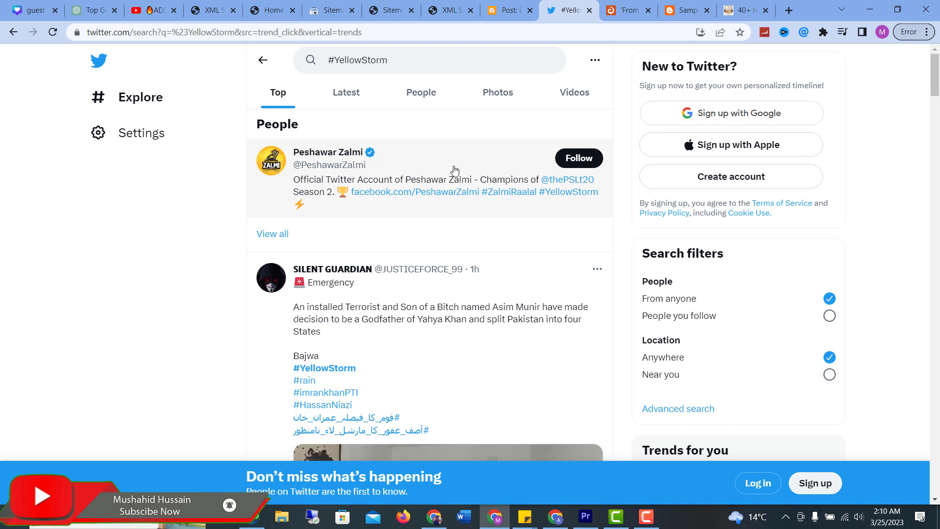
Step: Go from the ADSY Guest Posting Course video to its YouTube channel page and highlight part of the channel name
click(153, 10)
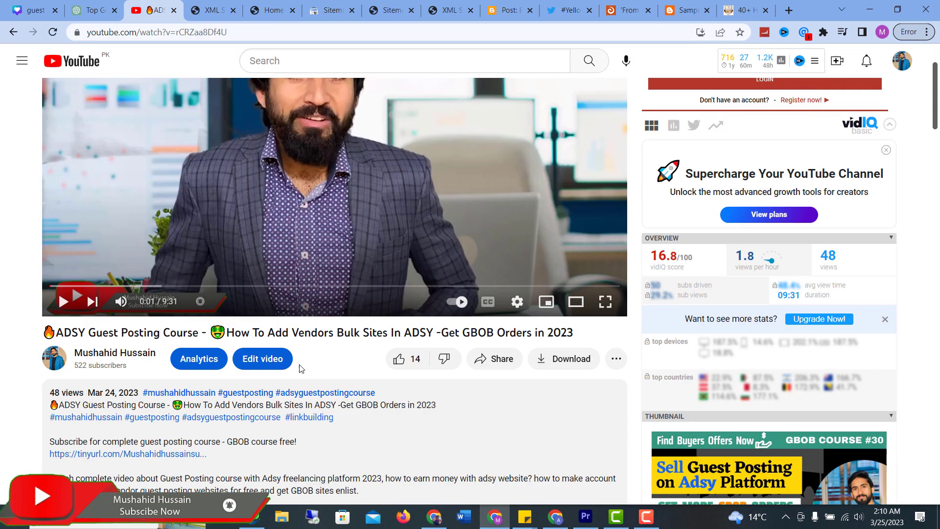
scroll(301, 369, down, 1)
click(128, 353)
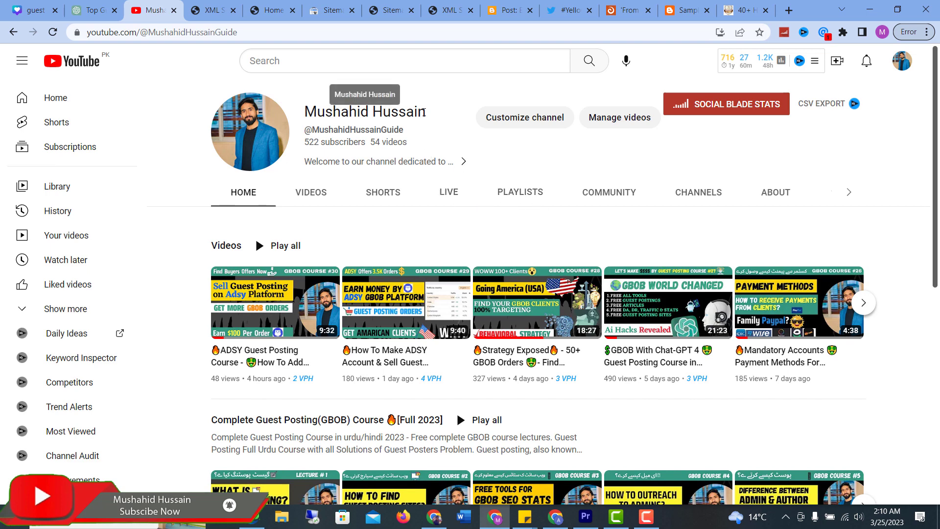
drag(425, 112, 384, 112)
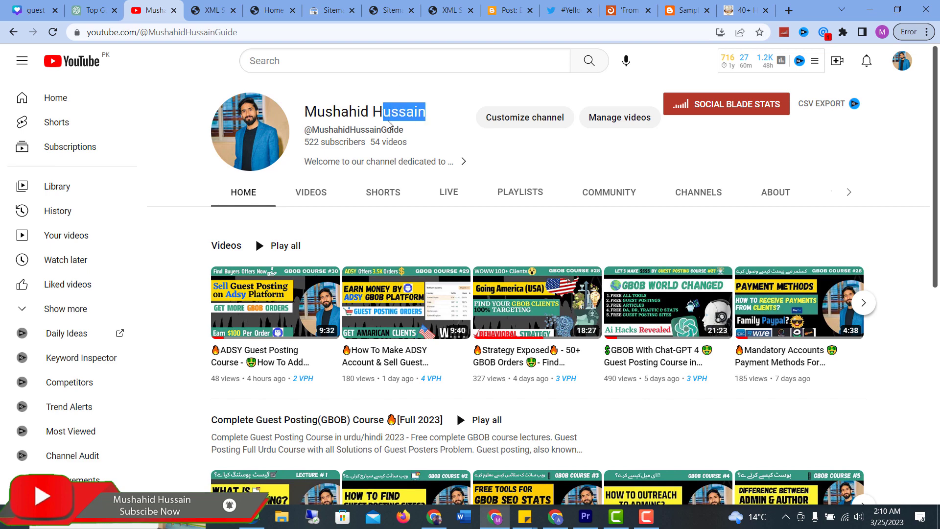